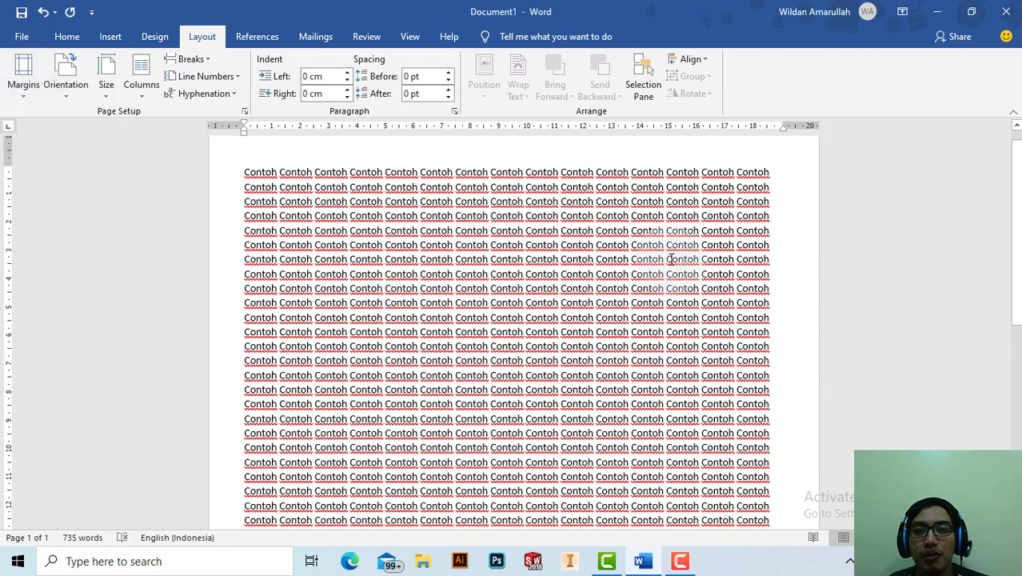
Zoom the view out to 55% so the whole Contoh page is visible
scroll(672, 258, "down", 2)
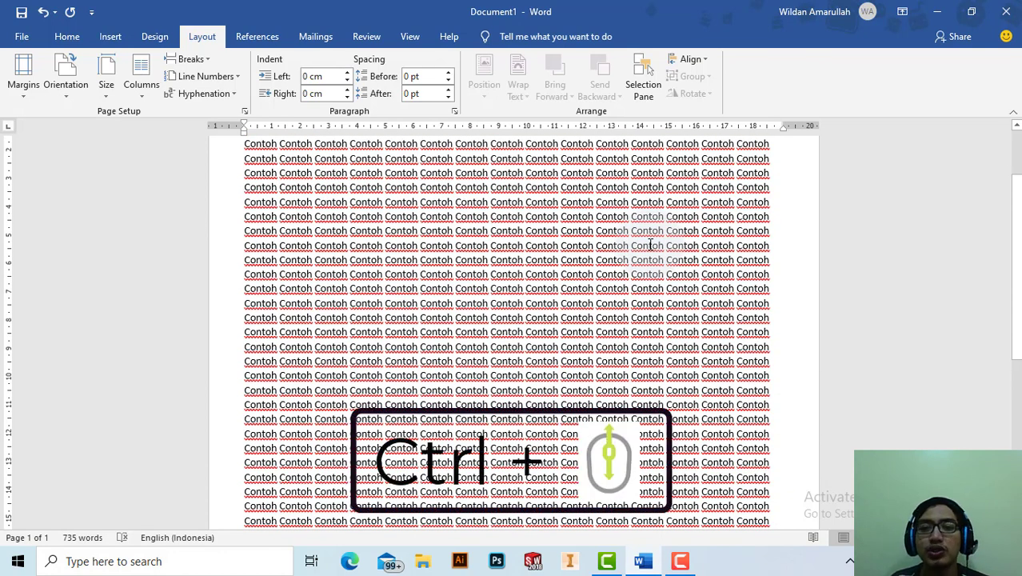
scroll(651, 244, "down", 2, "ctrl")
scroll(651, 244, "down", 1, "ctrl")
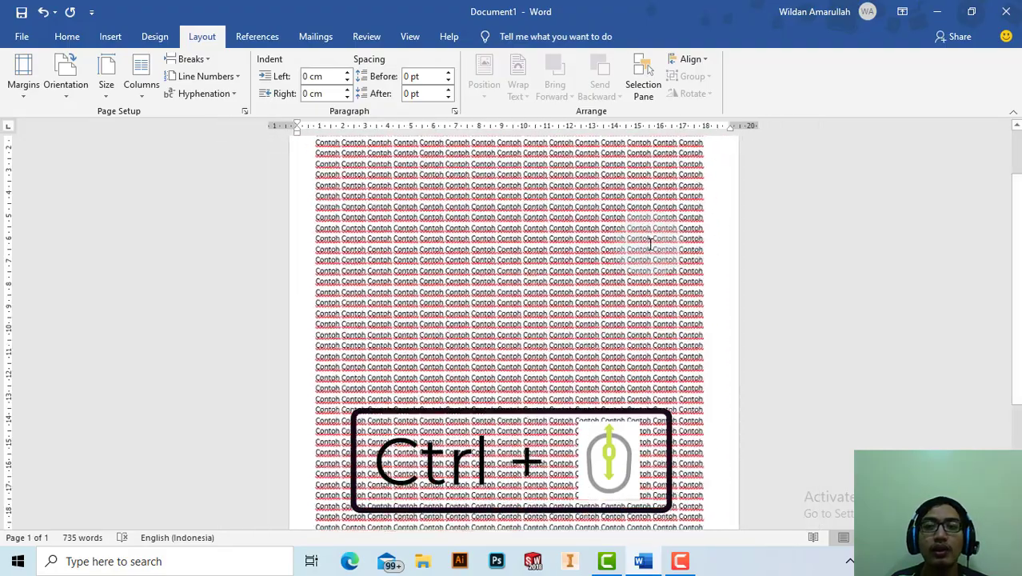
scroll(650, 244, "down", 1, "ctrl")
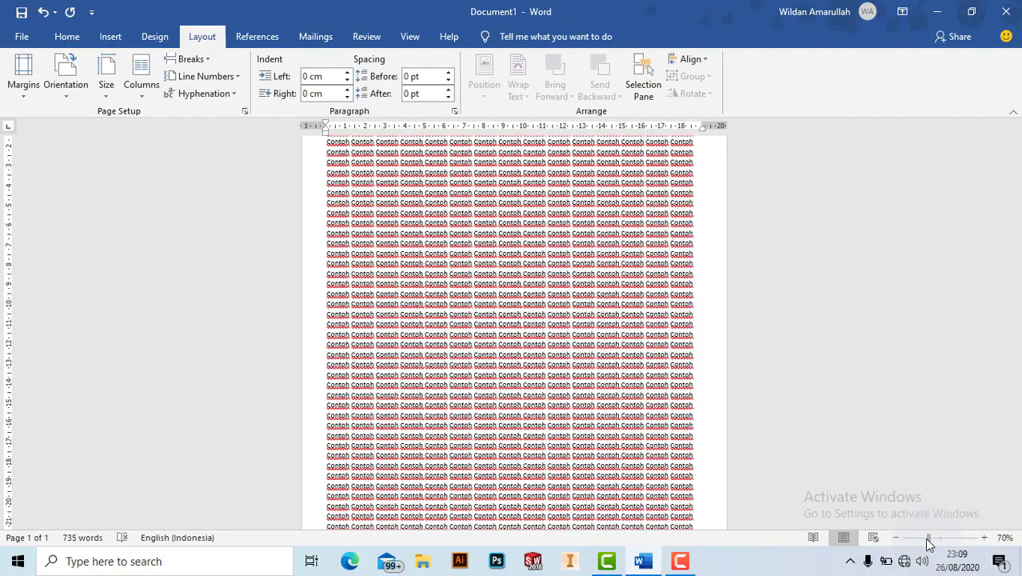
left_click_drag(925, 544, 923, 544)
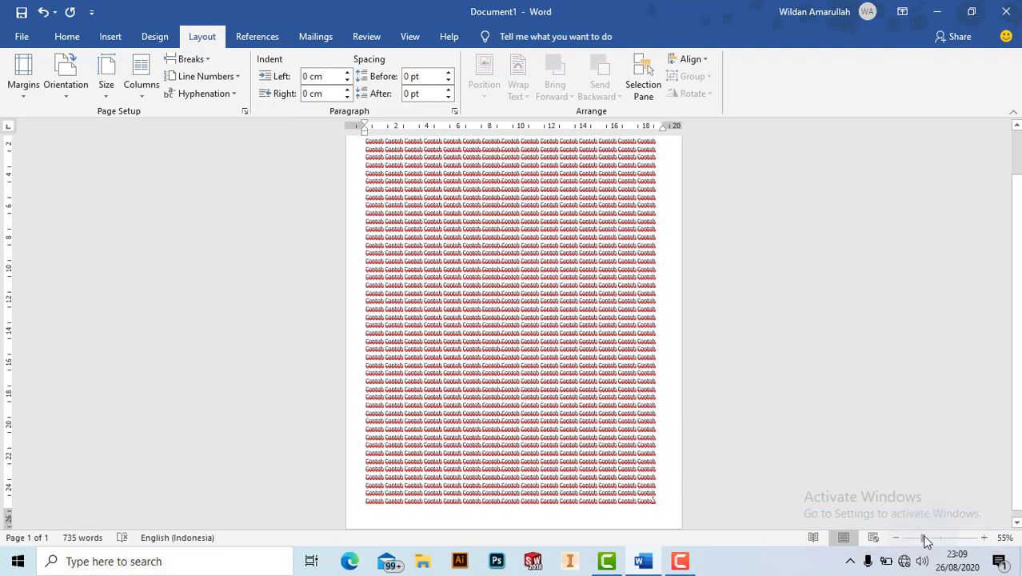
scroll(590, 299, "up", 1)
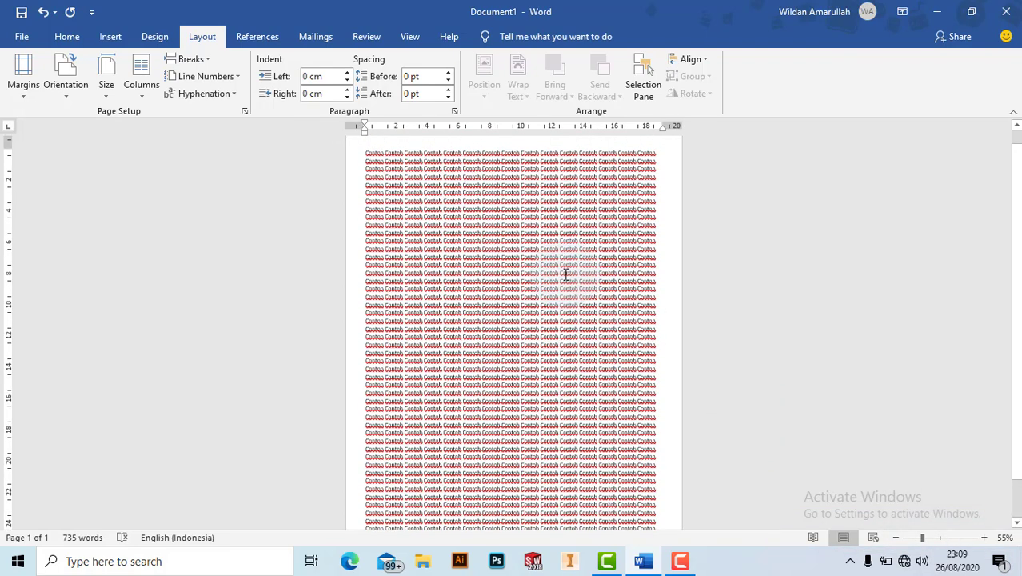
Apply the Normal margin preset, 2.54 cm on every side
left_click(24, 80)
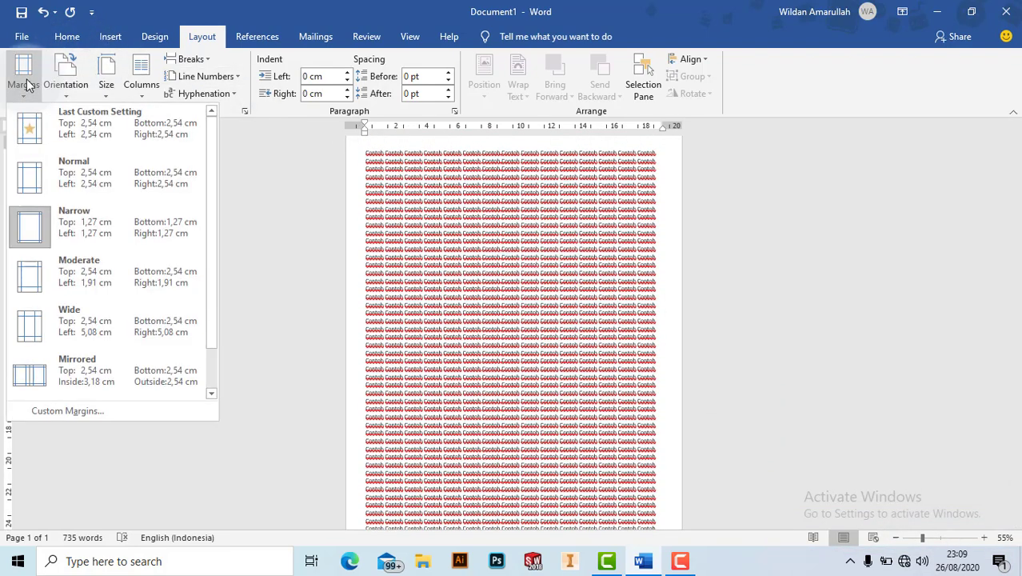
left_click(128, 180)
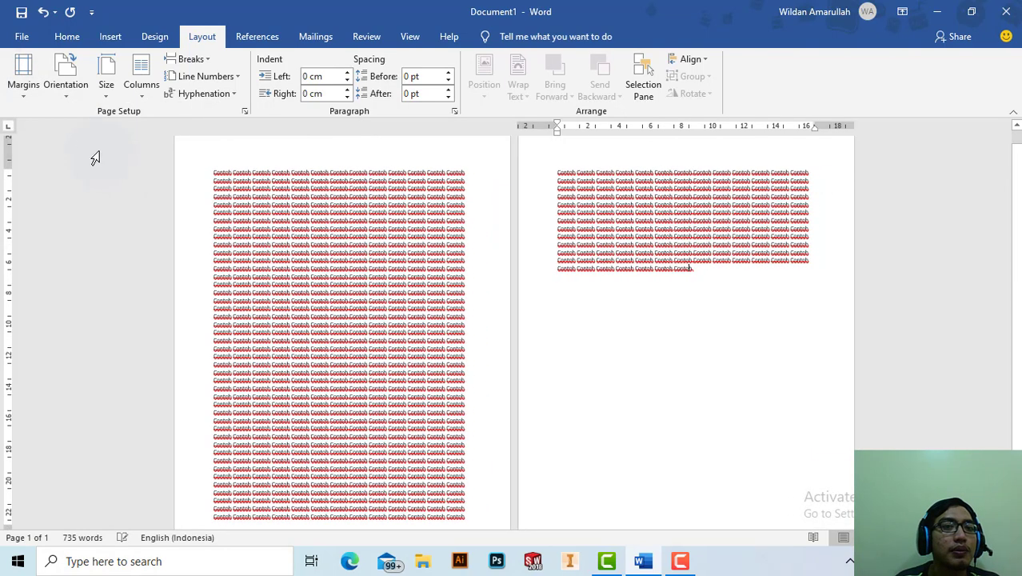
left_click(23, 76)
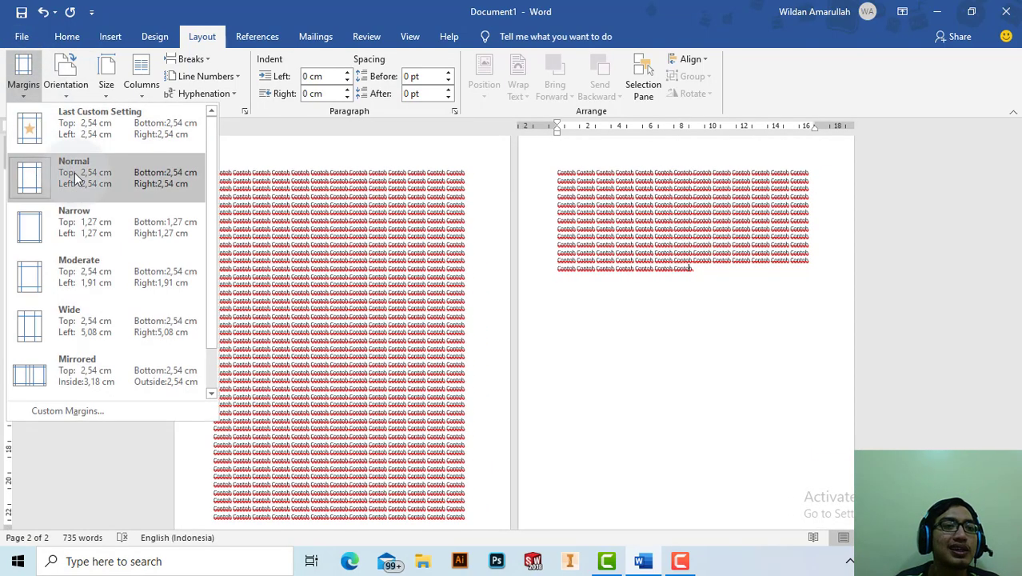
left_click(79, 182)
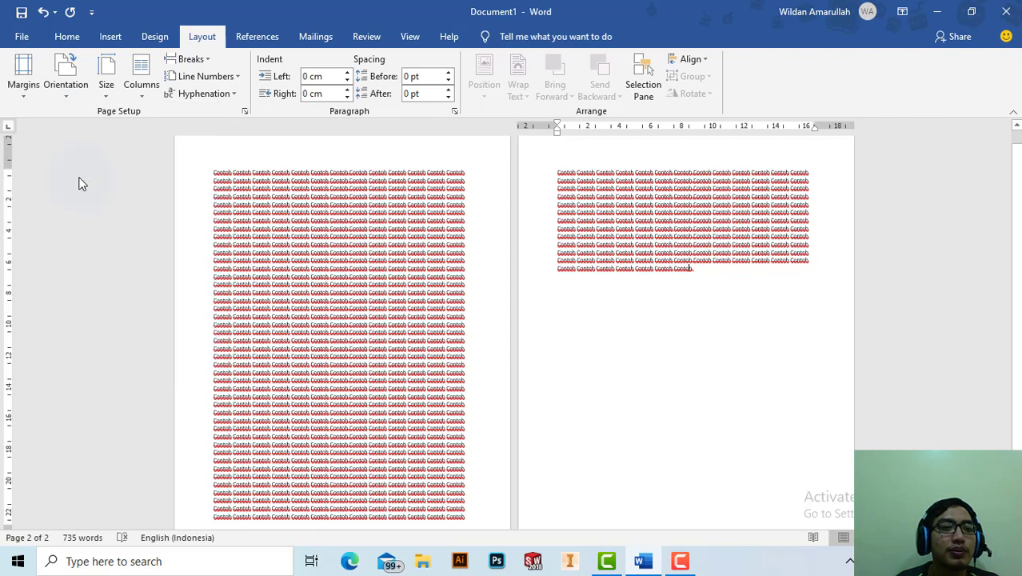
scroll(368, 164, "down", 1)
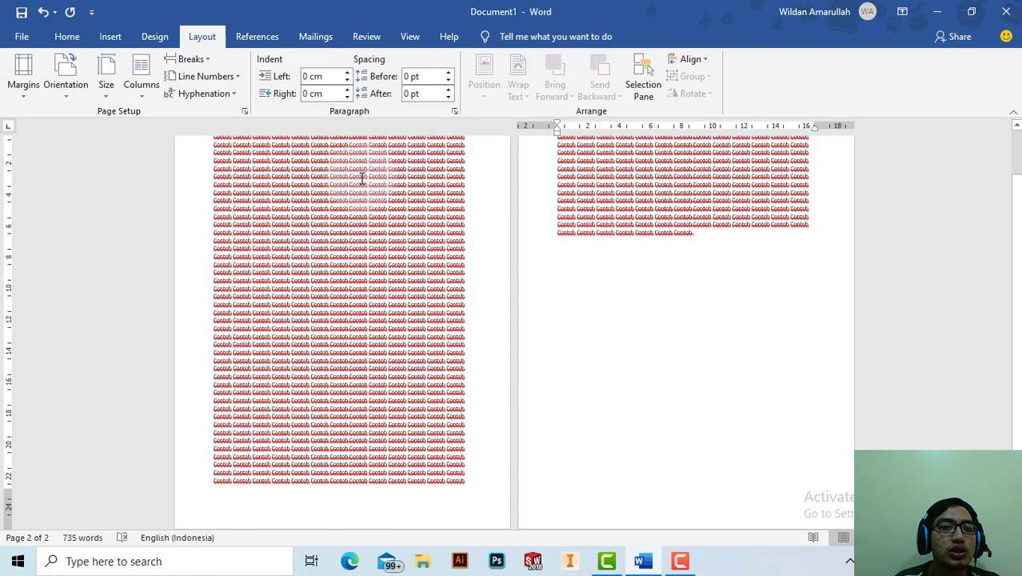
scroll(184, 138, "up", 1)
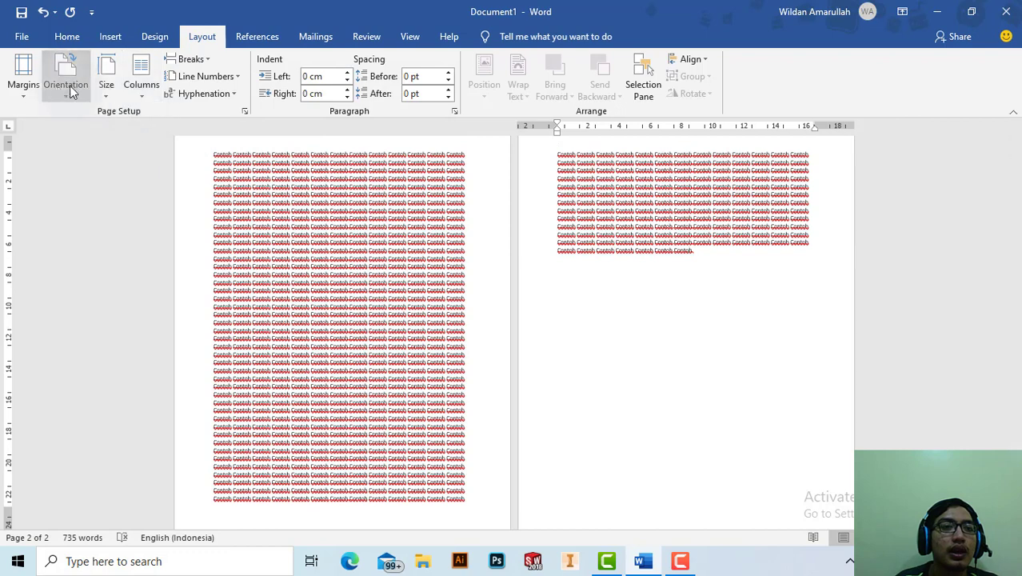
Try the Narrow margin preset, then dismiss the margins list without further changes
left_click(38, 91)
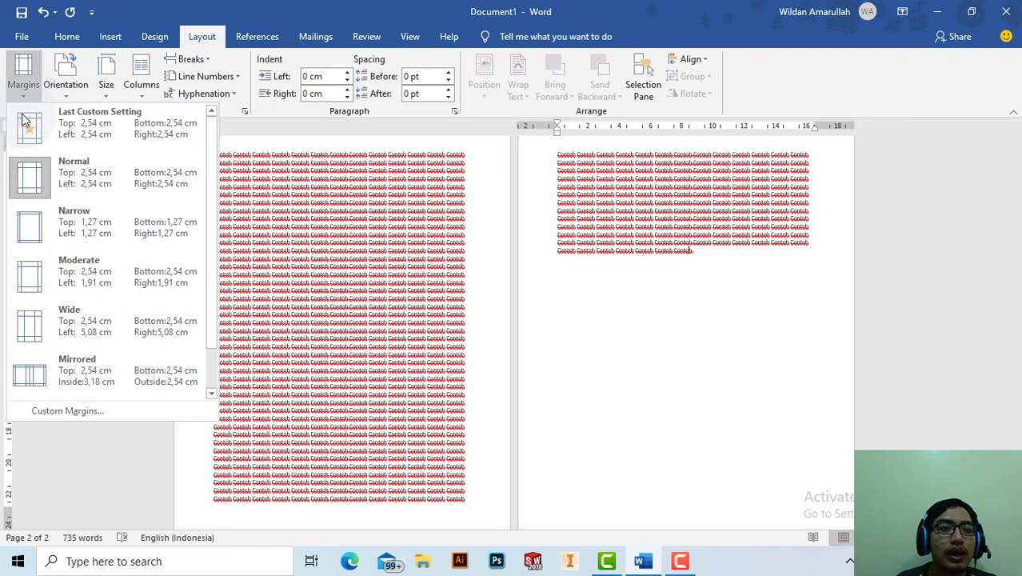
left_click(84, 230)
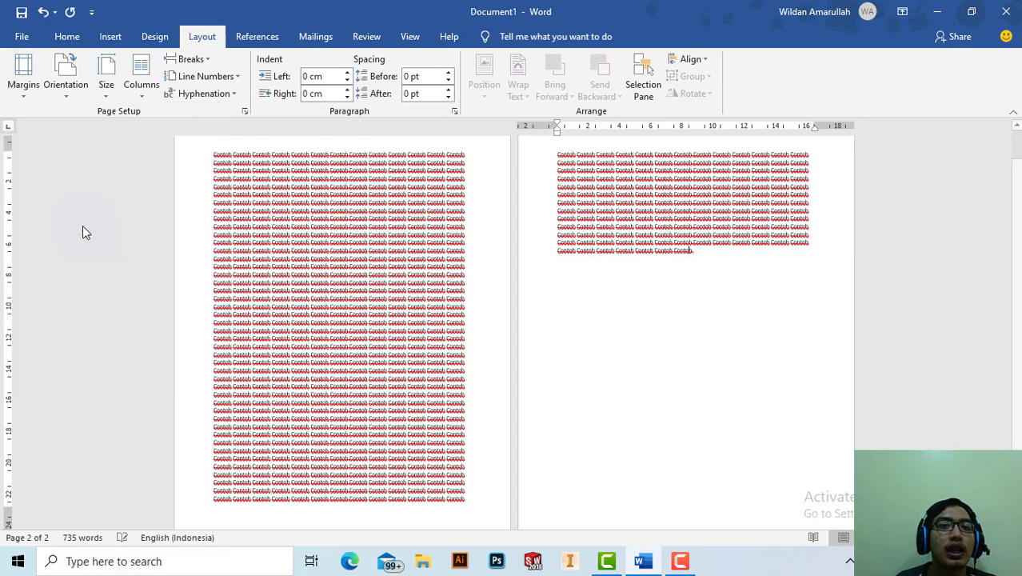
scroll(680, 200, "up", 2)
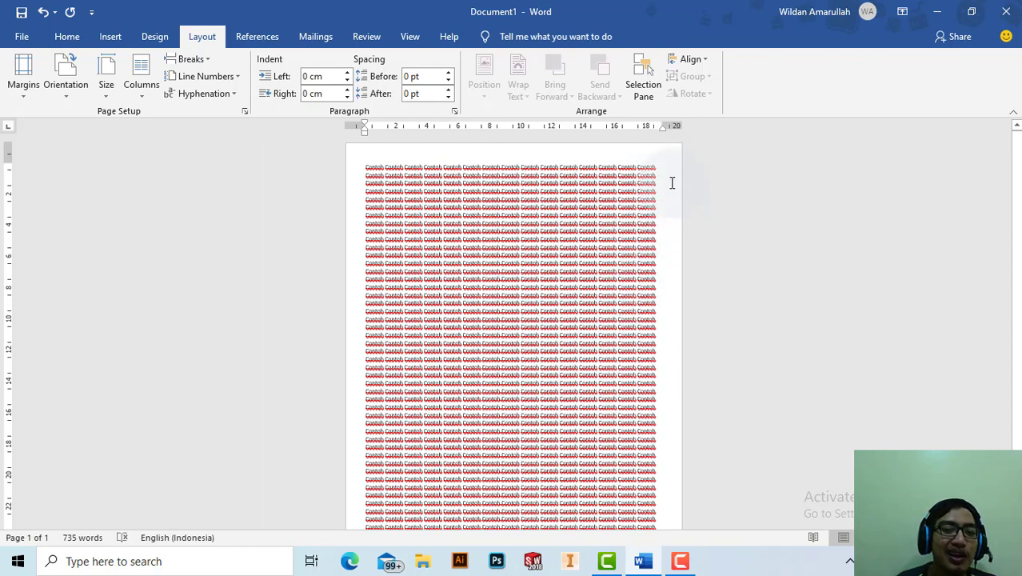
left_click(40, 97)
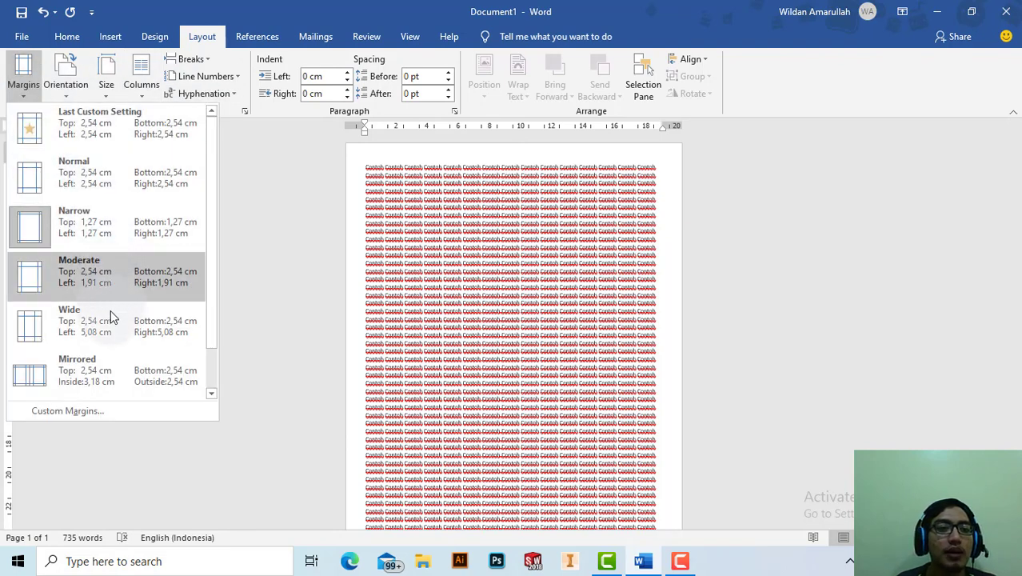
key("Escape")
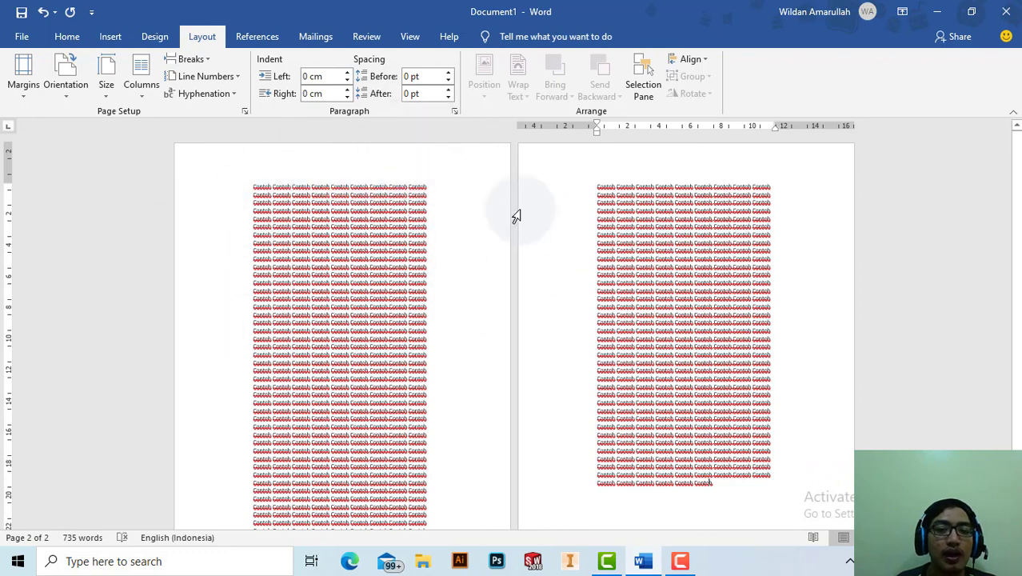
left_click(20, 80)
left_click(48, 132)
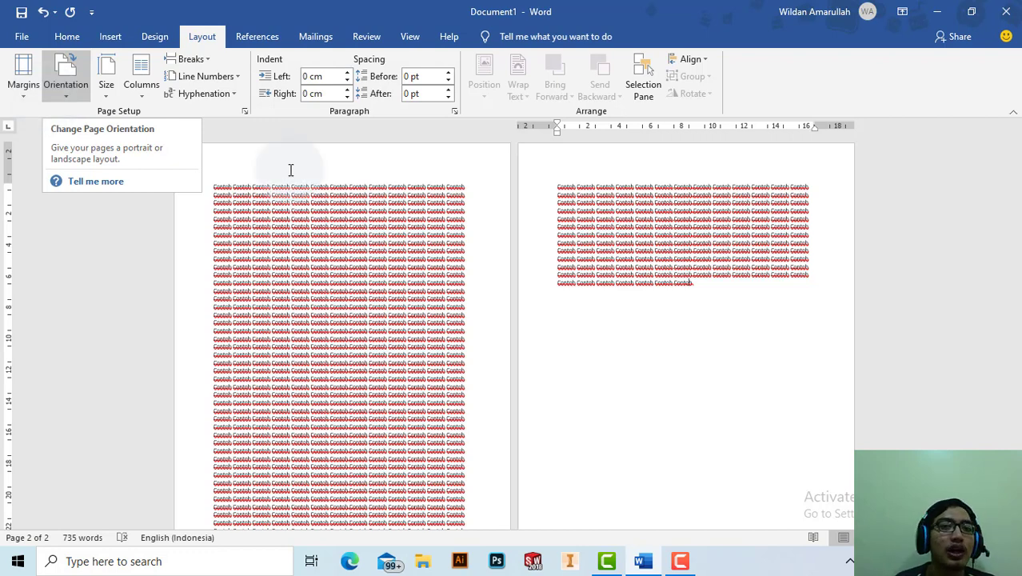
Select all the overflow text on page 2 and delete it
scroll(568, 236, "down", 1)
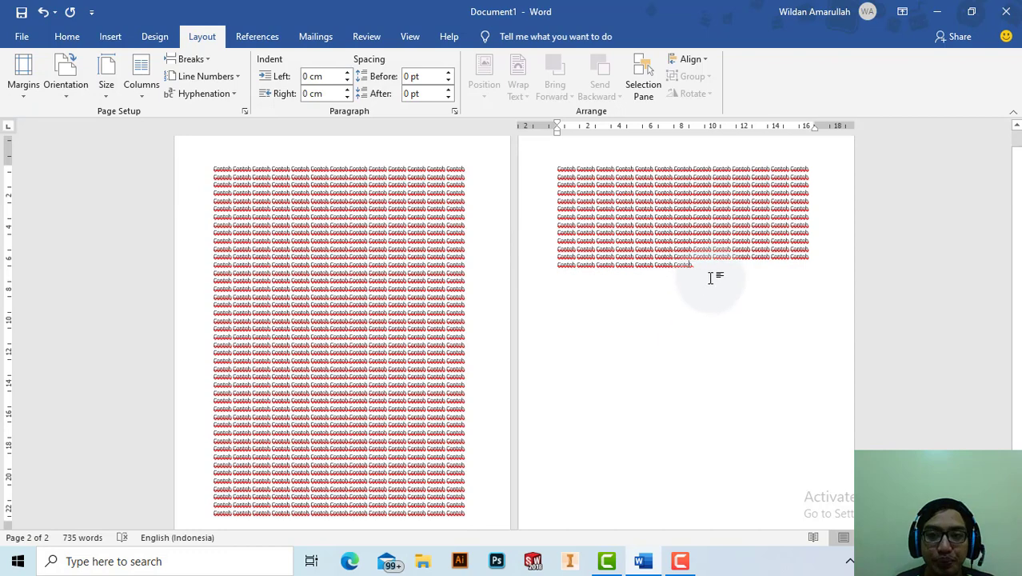
left_click_drag(710, 278, 551, 173)
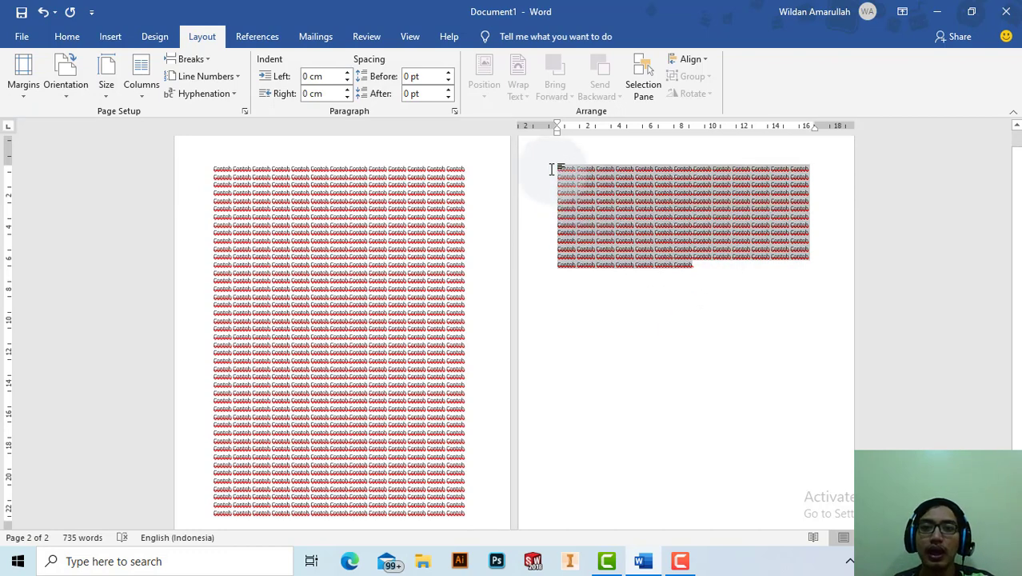
key("Delete")
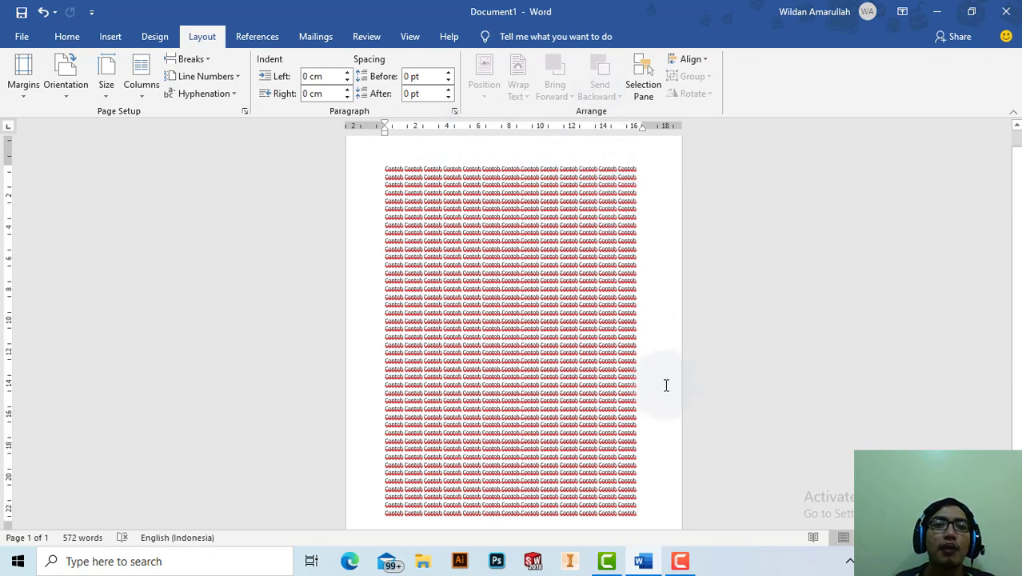
left_click(78, 94)
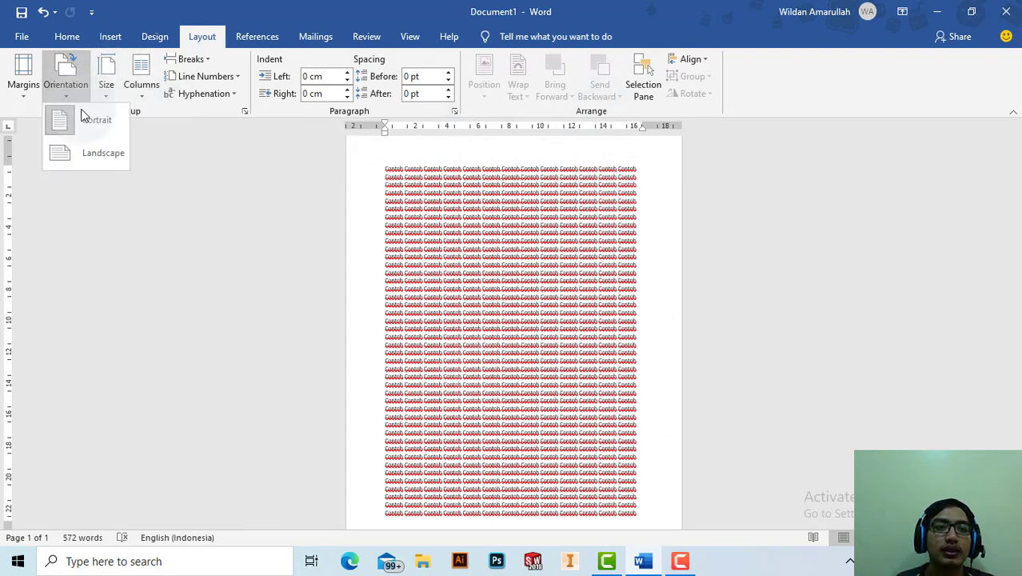
left_click(103, 155)
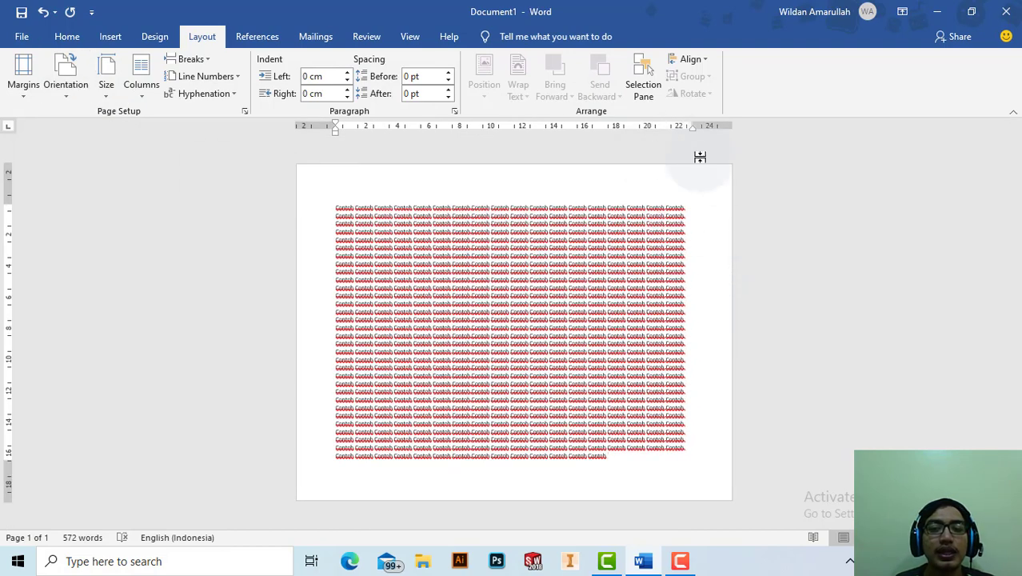
left_click(75, 90)
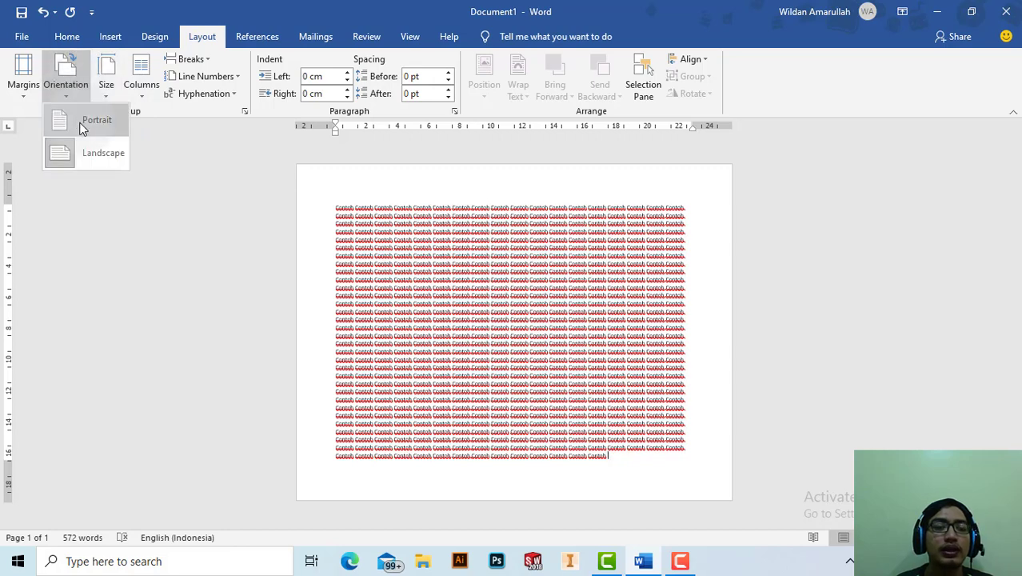
left_click(80, 129)
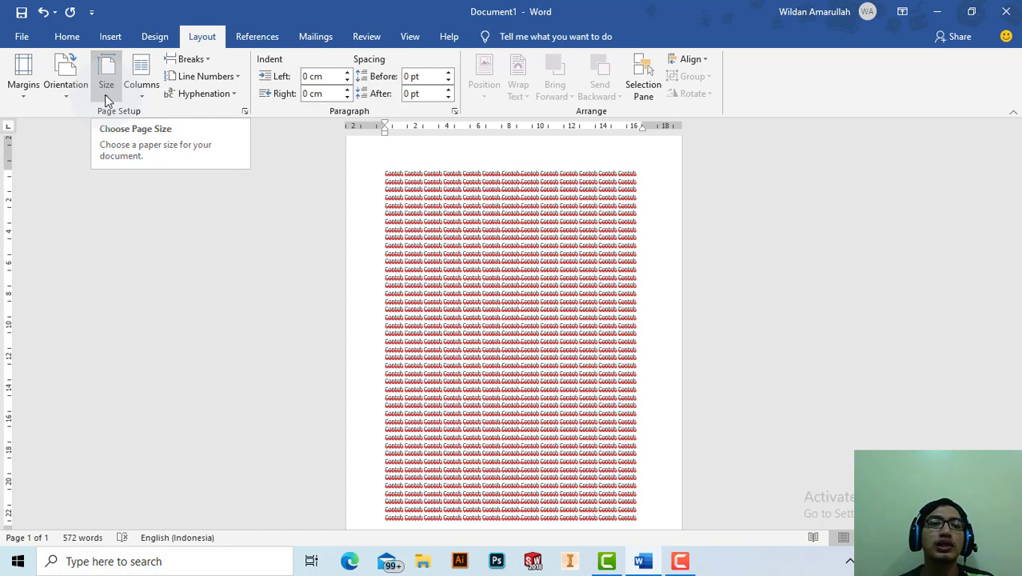
Try the A5 and then A3 paper sizes
left_click(105, 94)
scroll(183, 210, "down", 5)
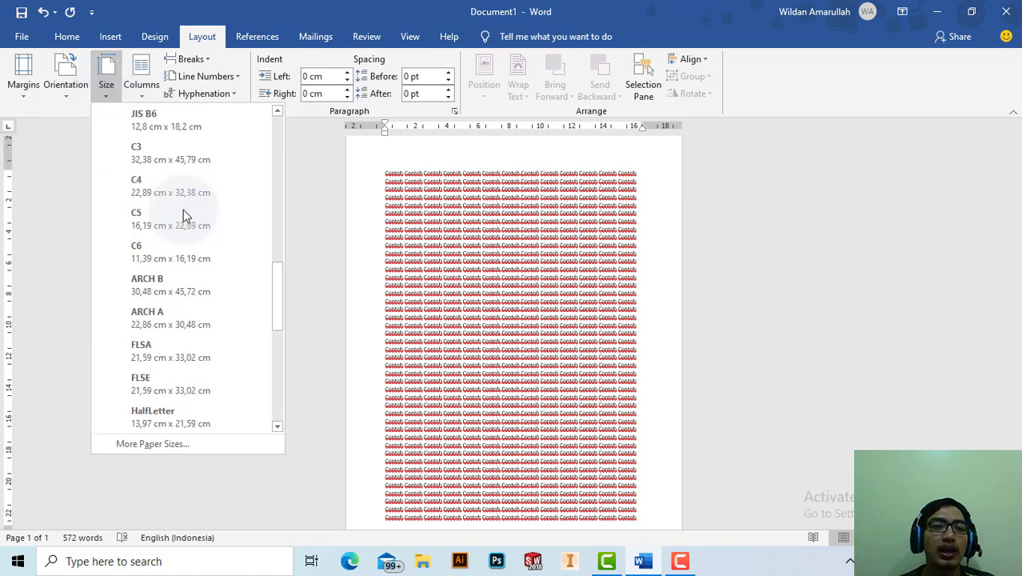
scroll(184, 215, "down", 5)
scroll(183, 212, "up", 5)
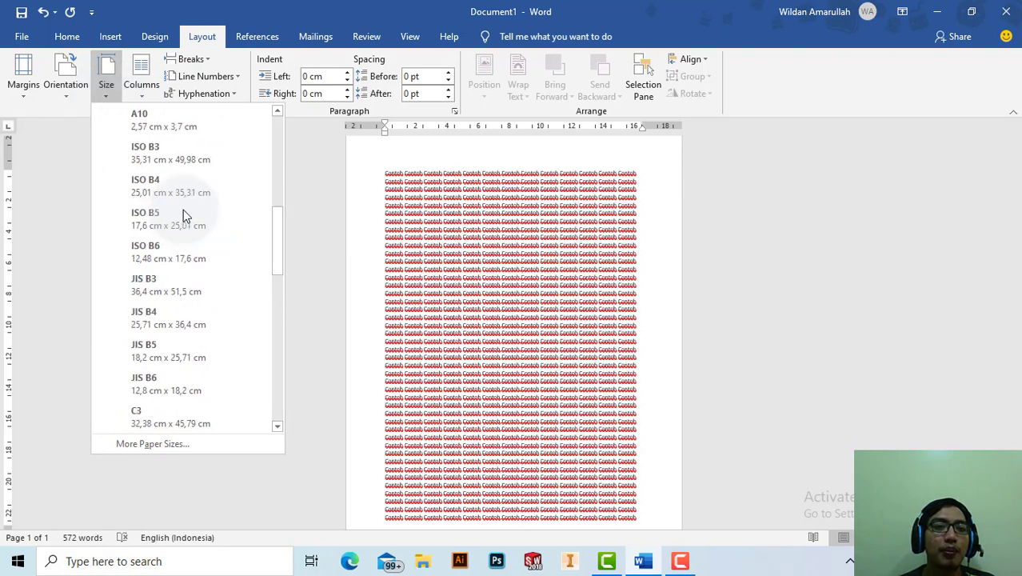
scroll(184, 212, "up", 5)
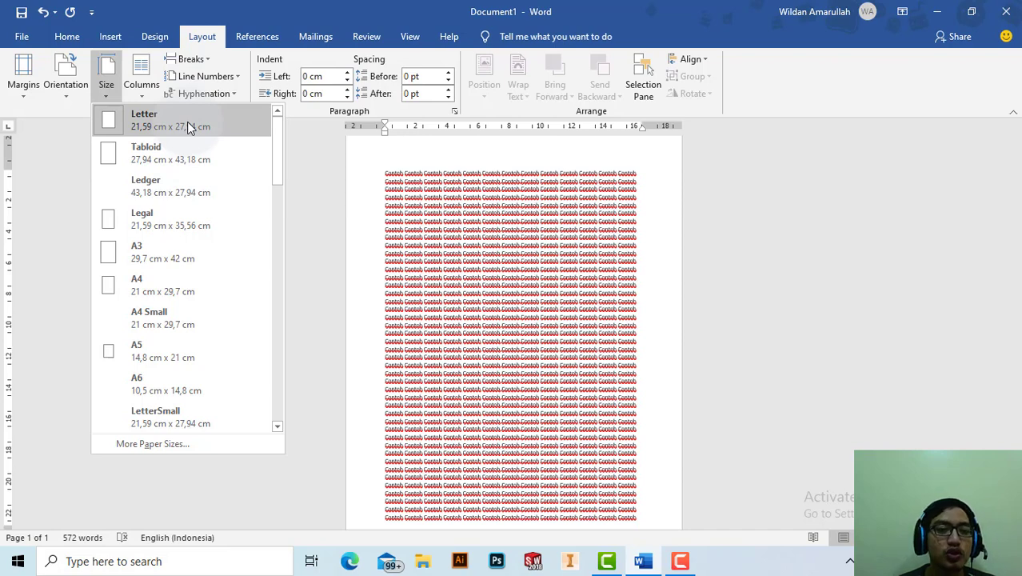
left_click(168, 348)
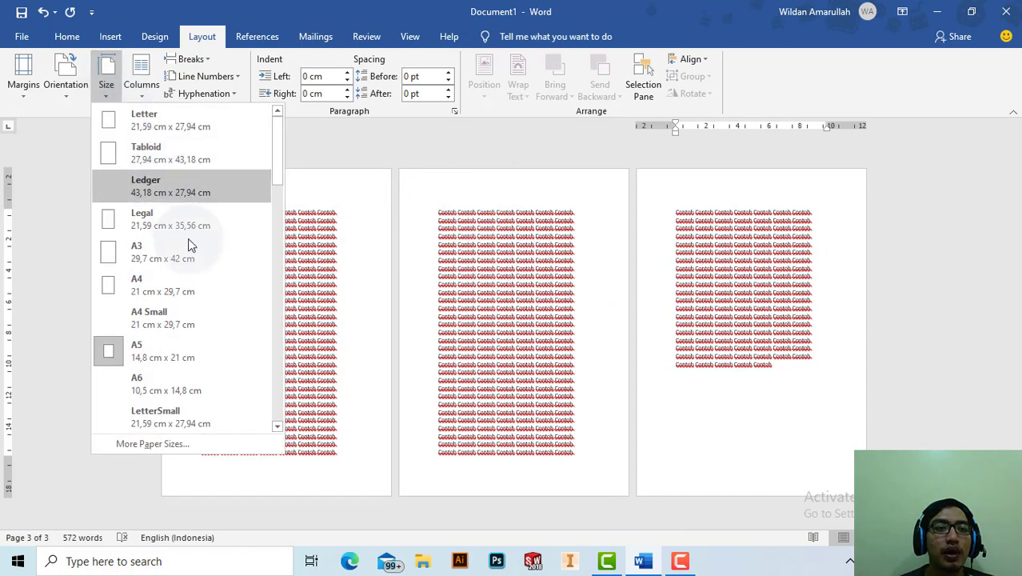
left_click(189, 262)
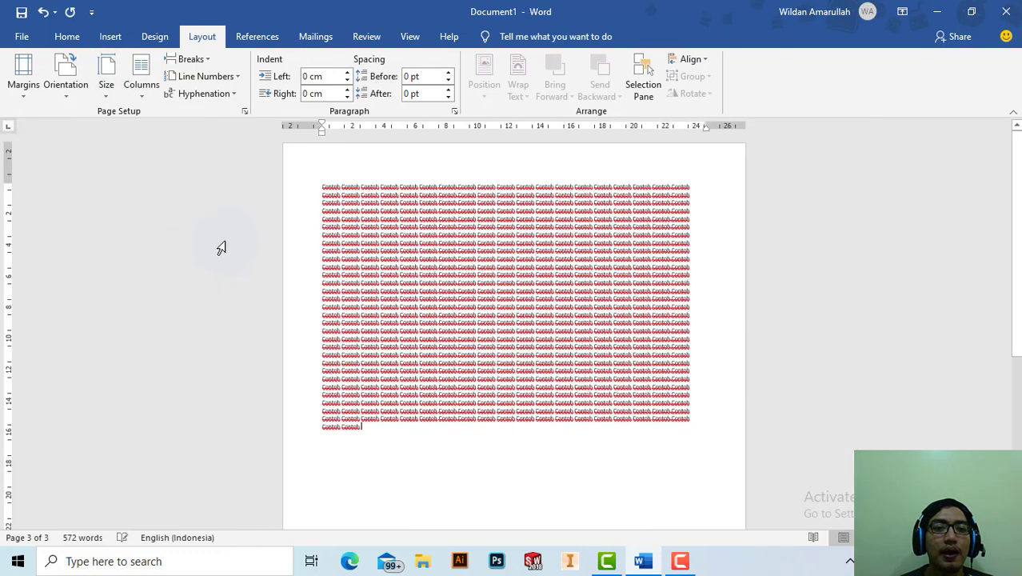
Switch the paper size to Letter
scroll(536, 200, "down", 4)
scroll(531, 204, "down", 2)
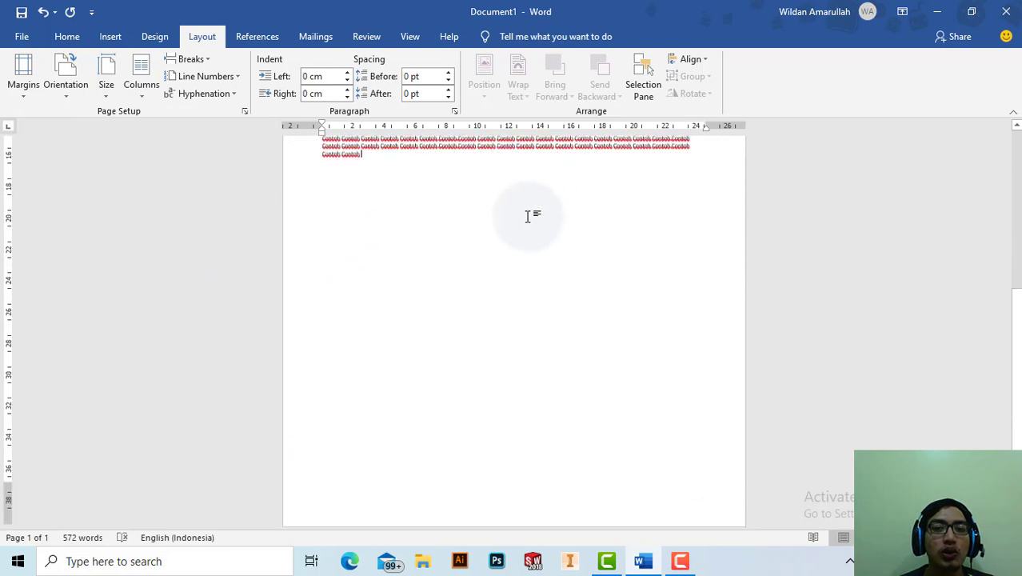
scroll(531, 214, "up", 4)
left_click(113, 96)
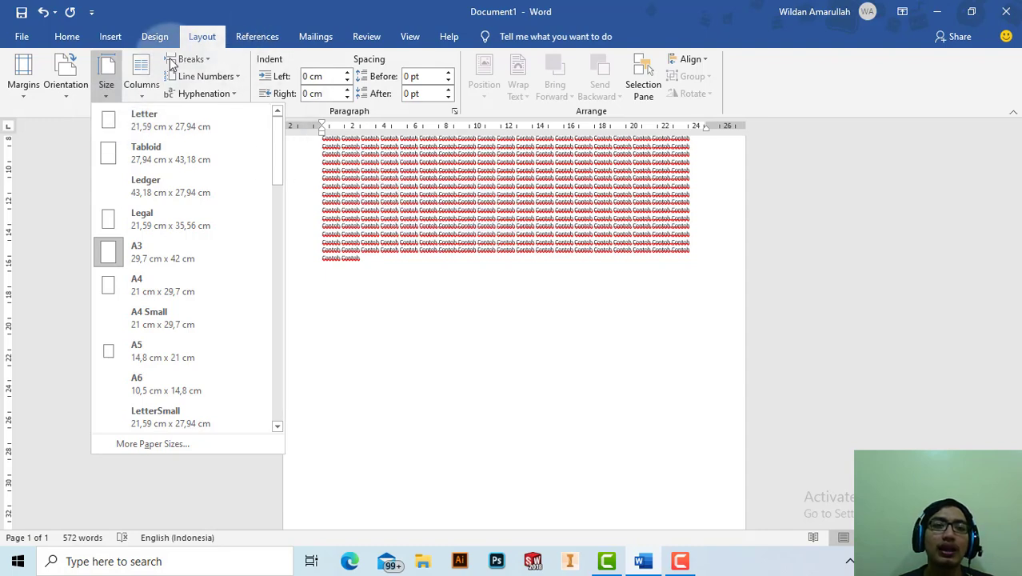
left_click(165, 117)
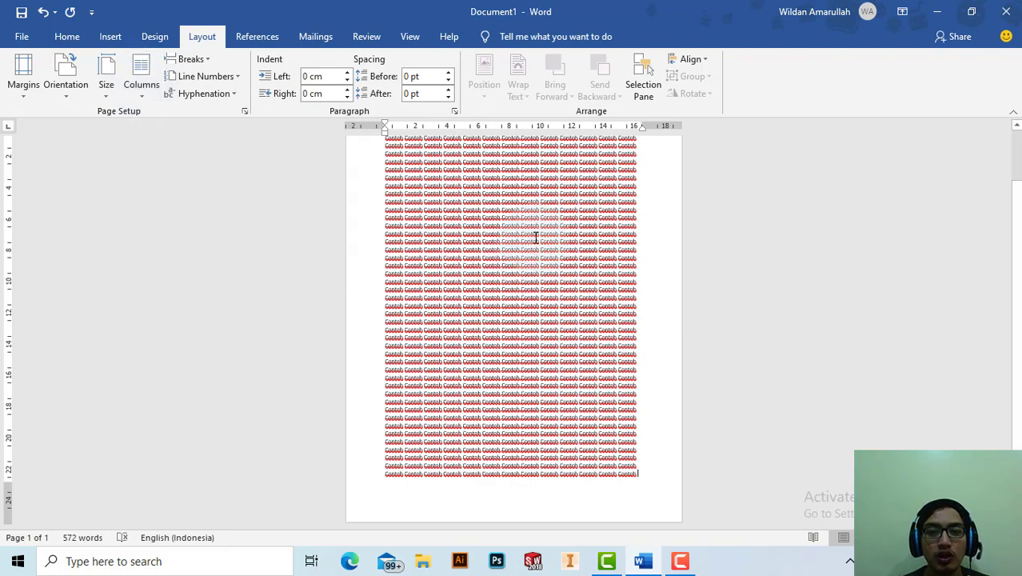
scroll(528, 229, "up", 1)
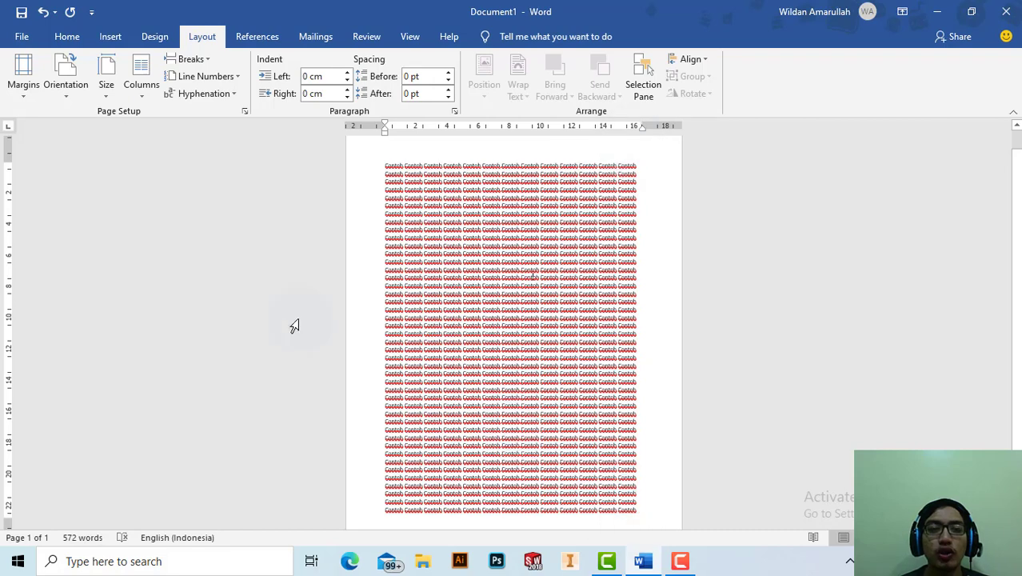
left_click(152, 76)
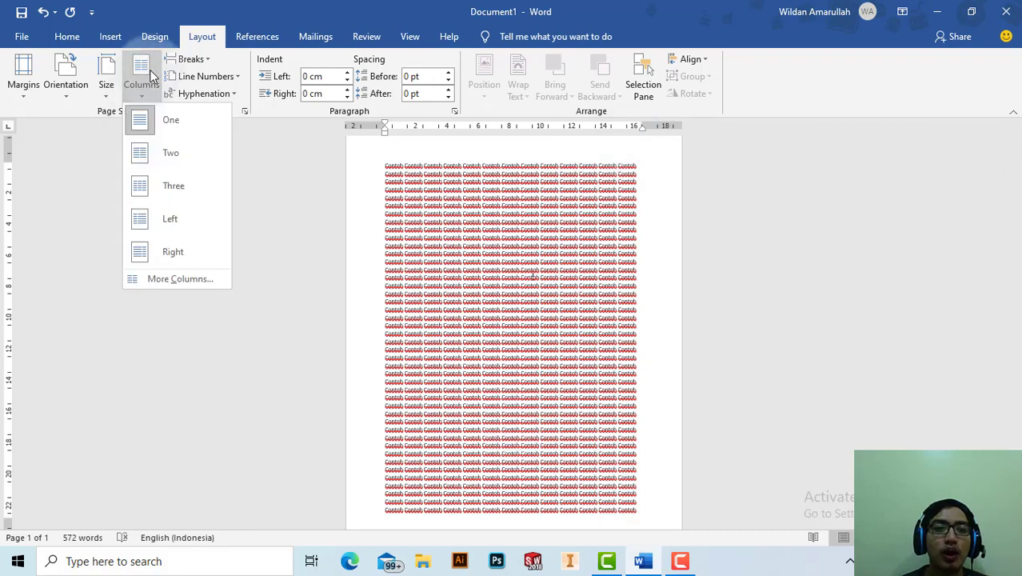
left_click(156, 154)
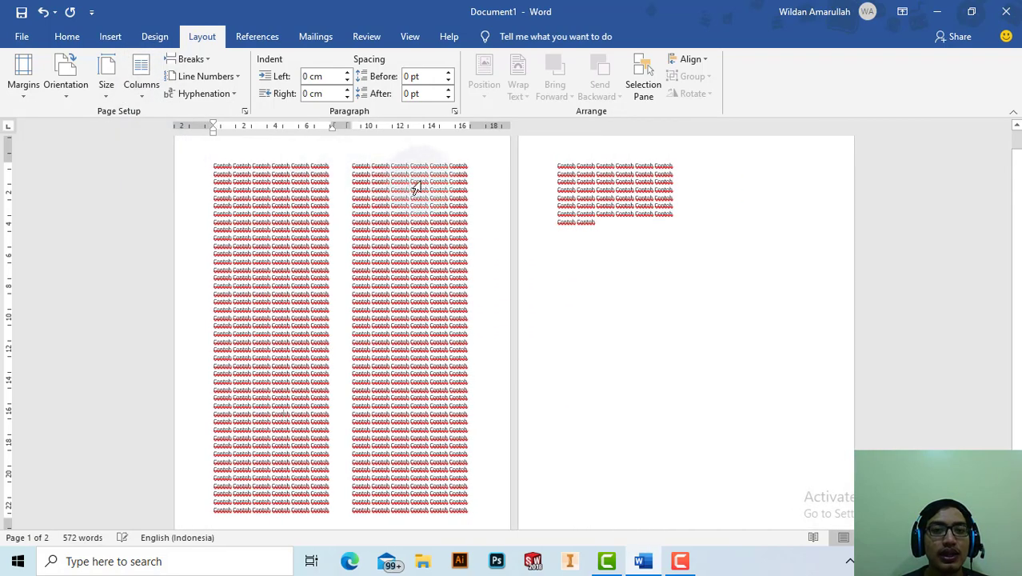
left_click(128, 98)
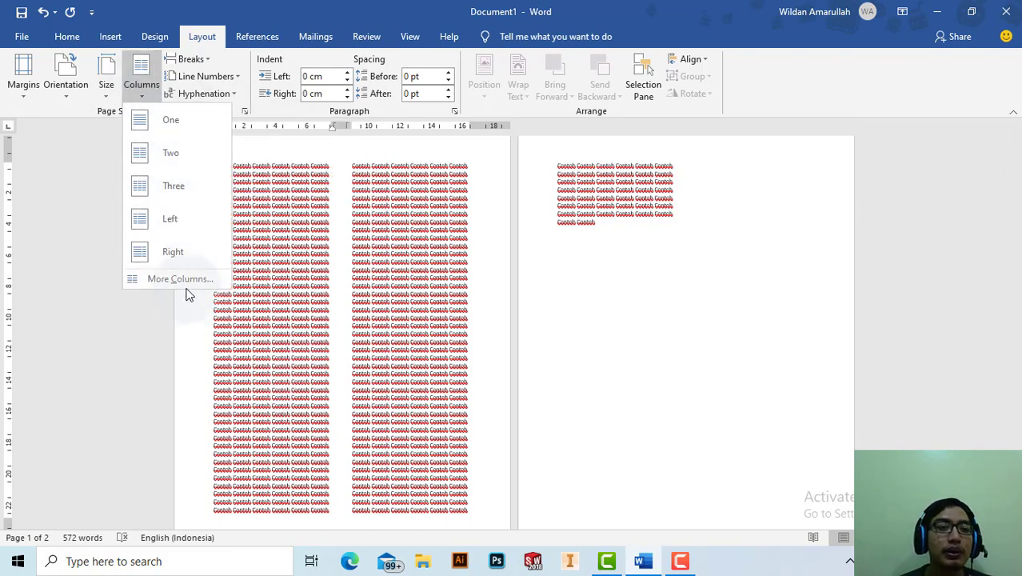
left_click(185, 284)
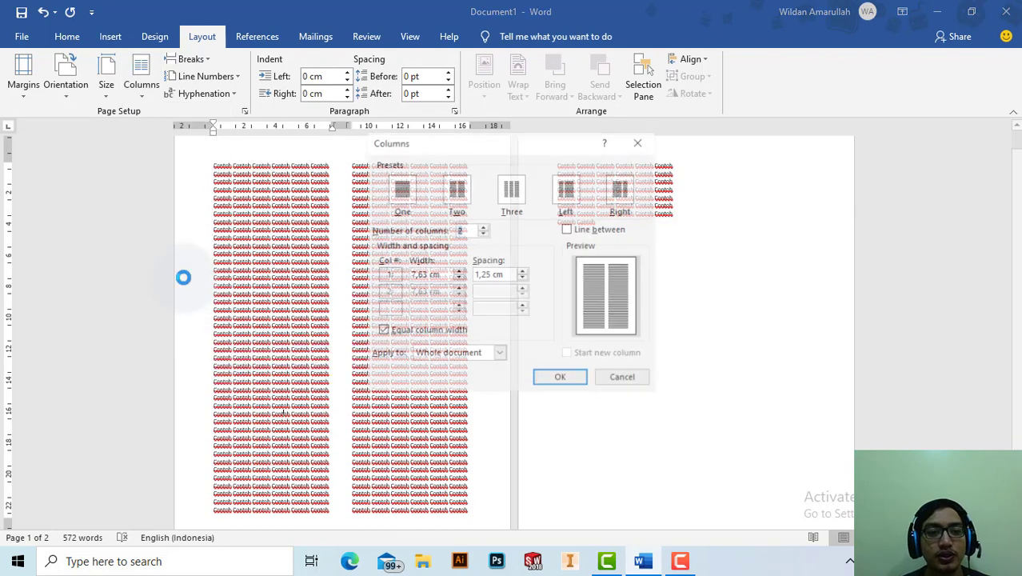
left_click(484, 226)
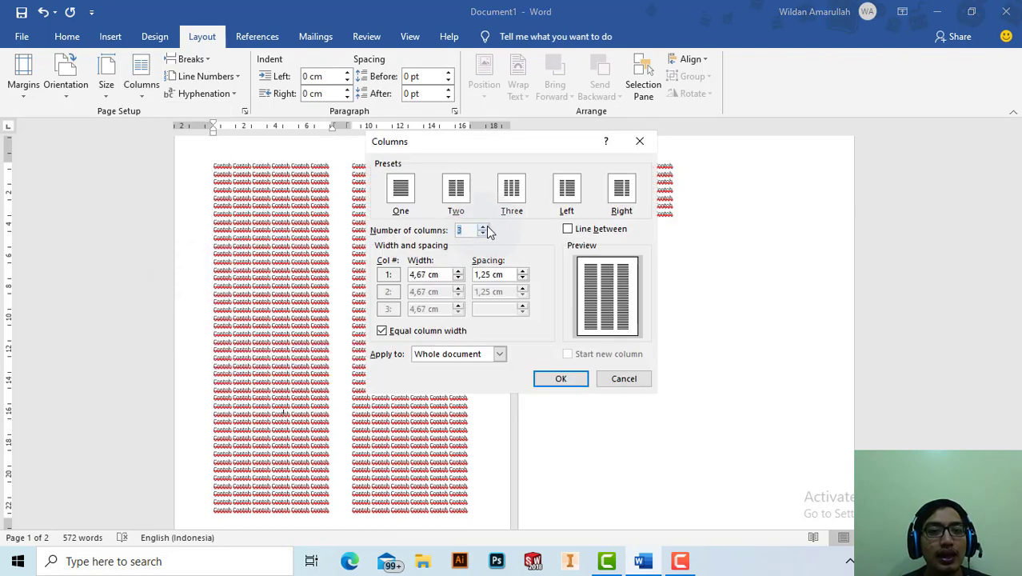
left_click(484, 226)
left_click(484, 226)
left_click(484, 227)
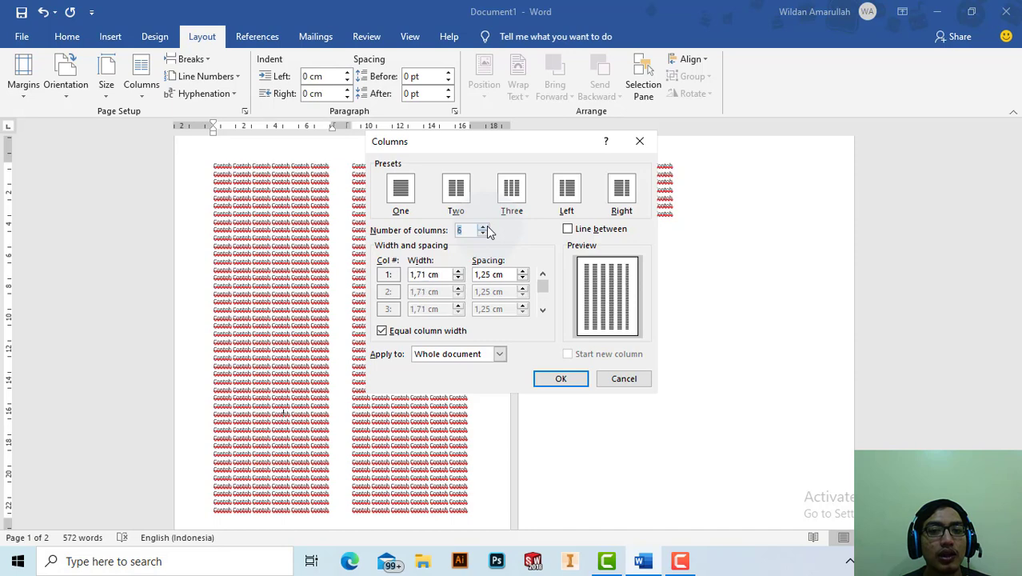
left_click(484, 226)
left_click(484, 227)
left_click(483, 227)
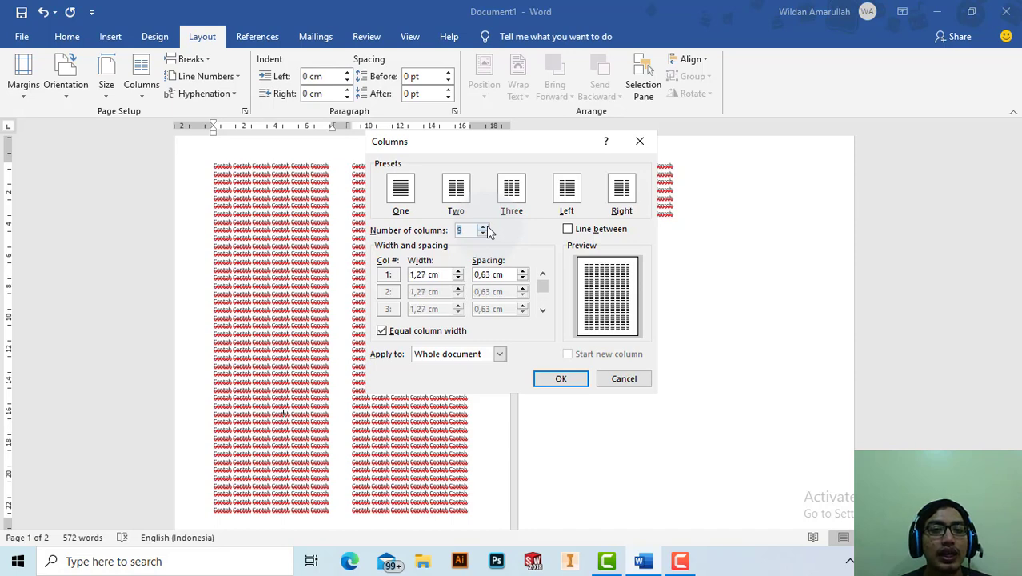
left_click(483, 227)
left_click(561, 378)
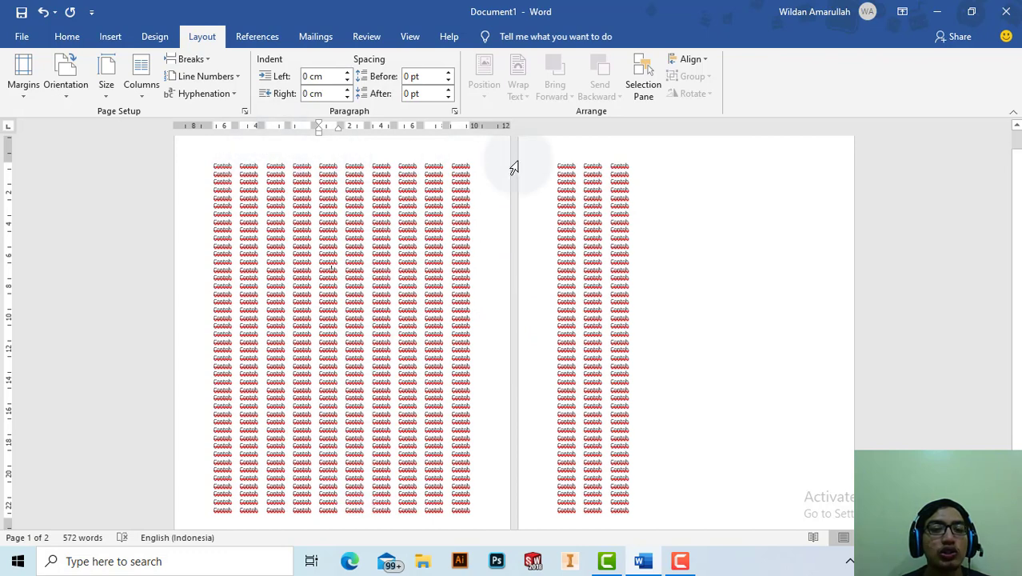
left_click(152, 82)
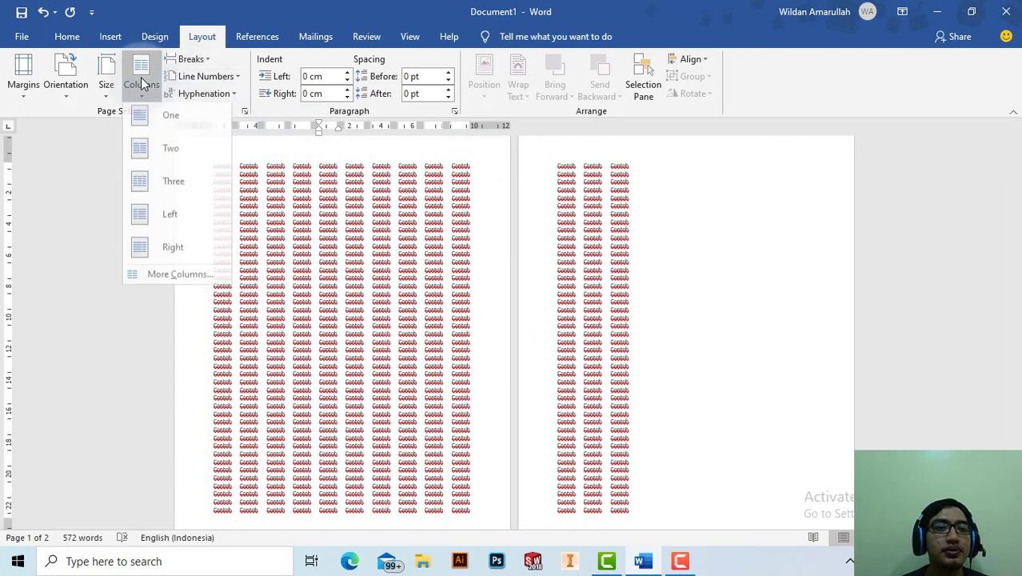
left_click(157, 121)
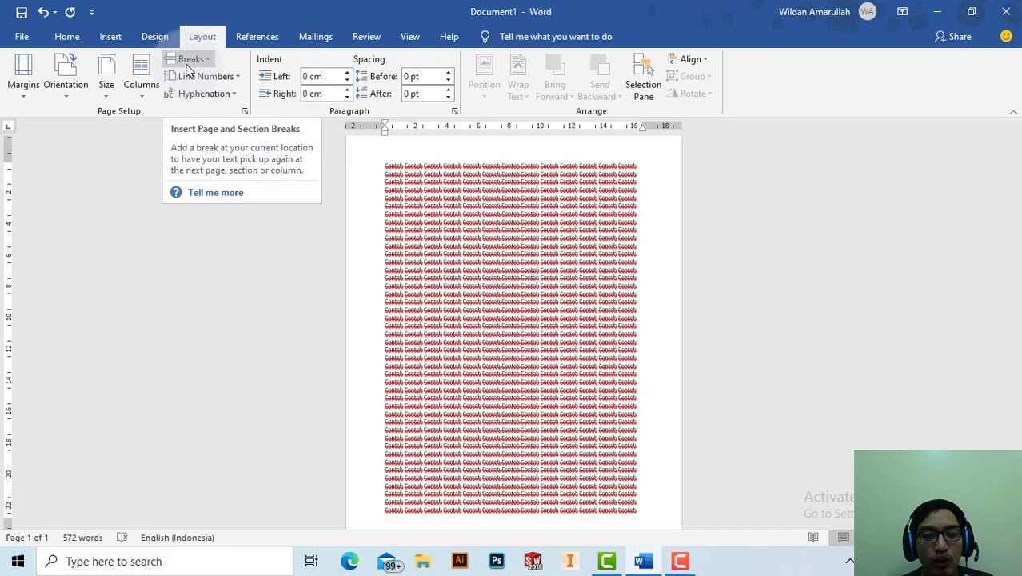
Check the Breaks list without adding a break, then visit the File start screen and return
left_click(189, 64)
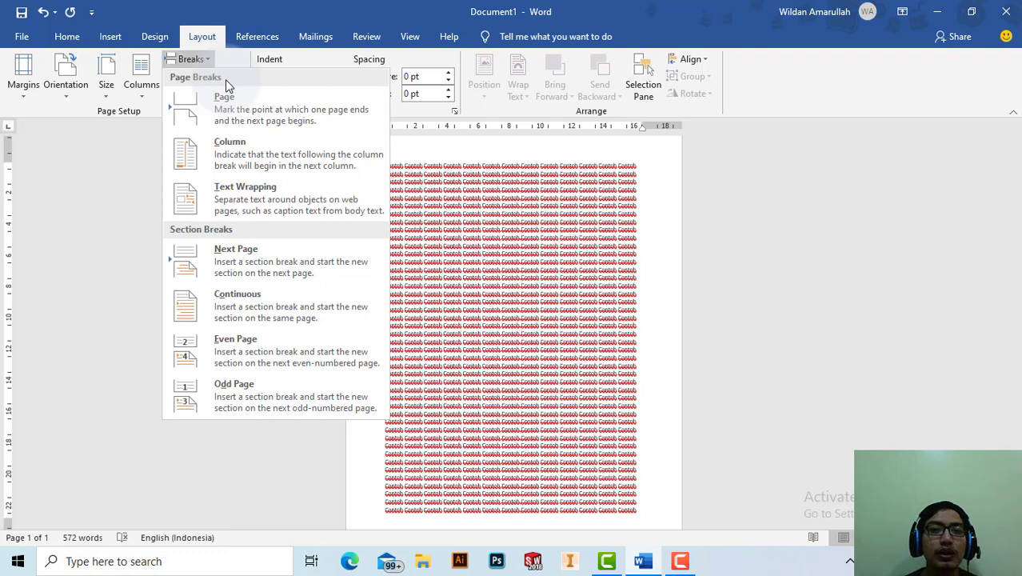
left_click(628, 346)
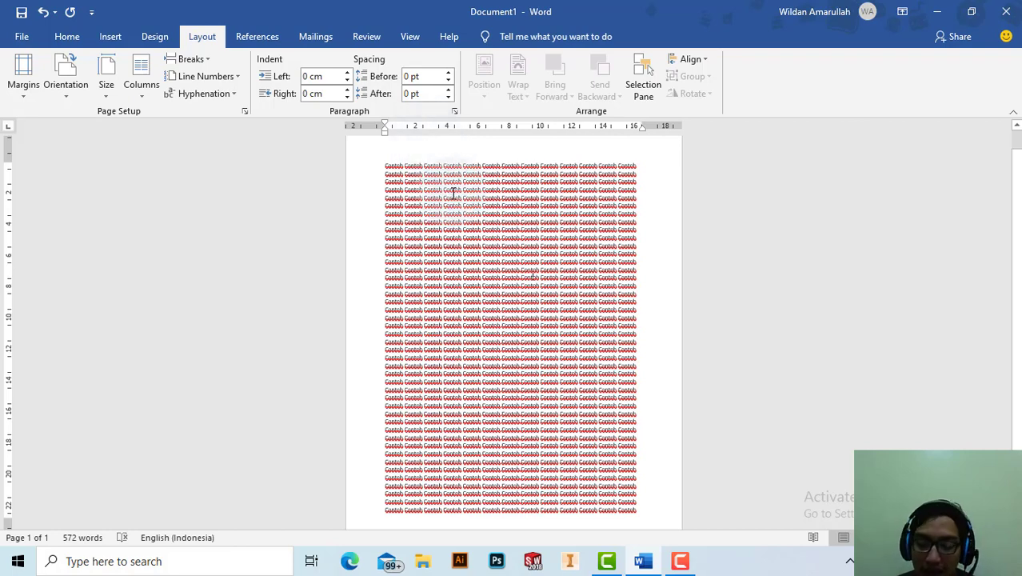
scroll(453, 312, "down", 2)
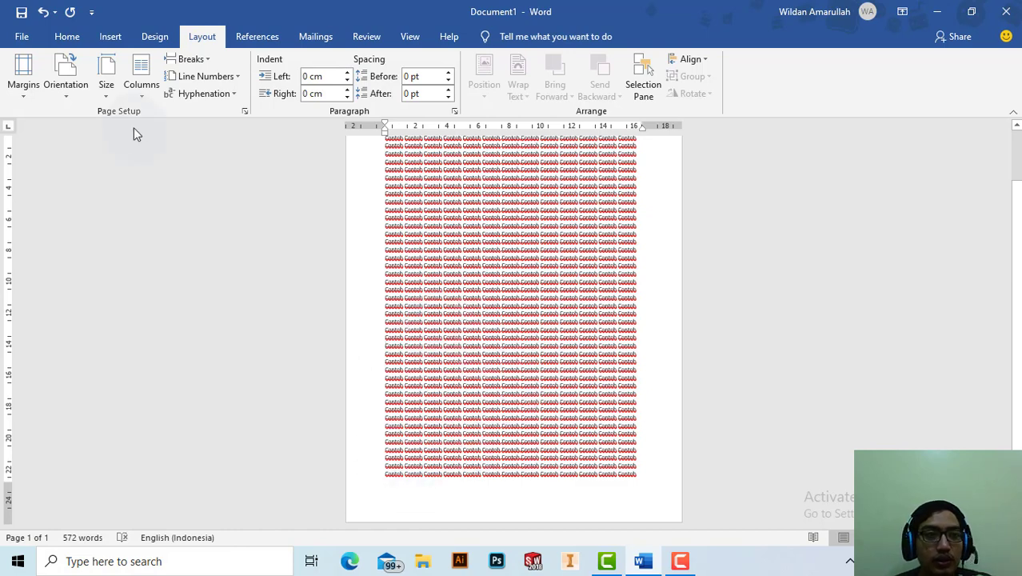
left_click(19, 36)
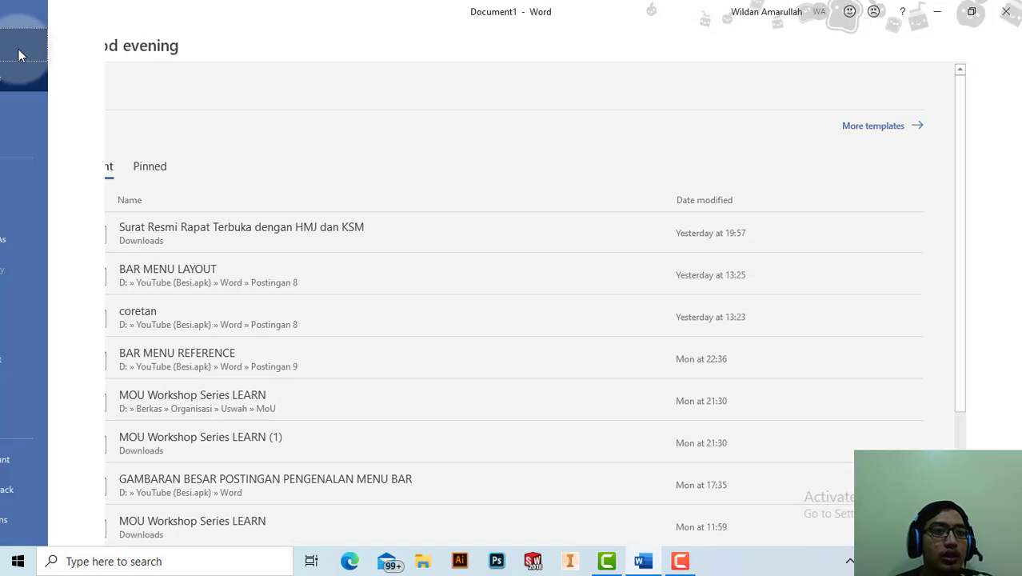
left_click(20, 55)
Insert a blank page into the Contoh text and put the cursor in page 1's text
left_click(68, 38)
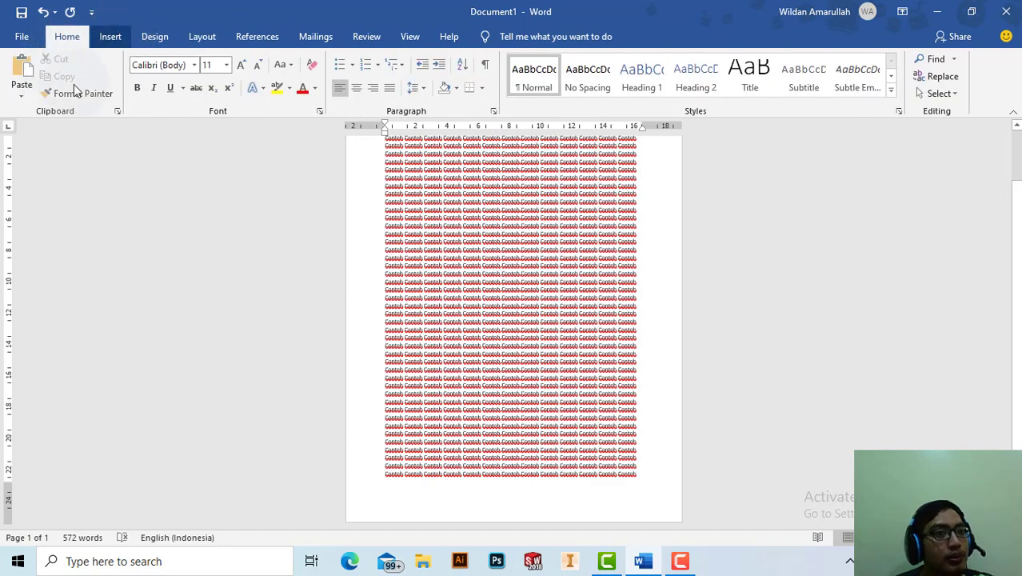
left_click(111, 37)
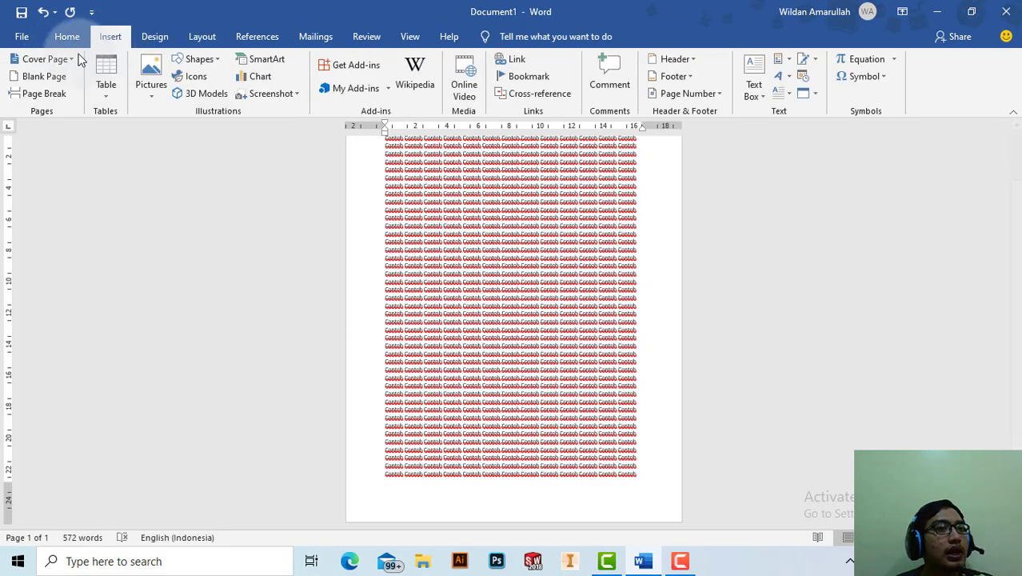
left_click(36, 77)
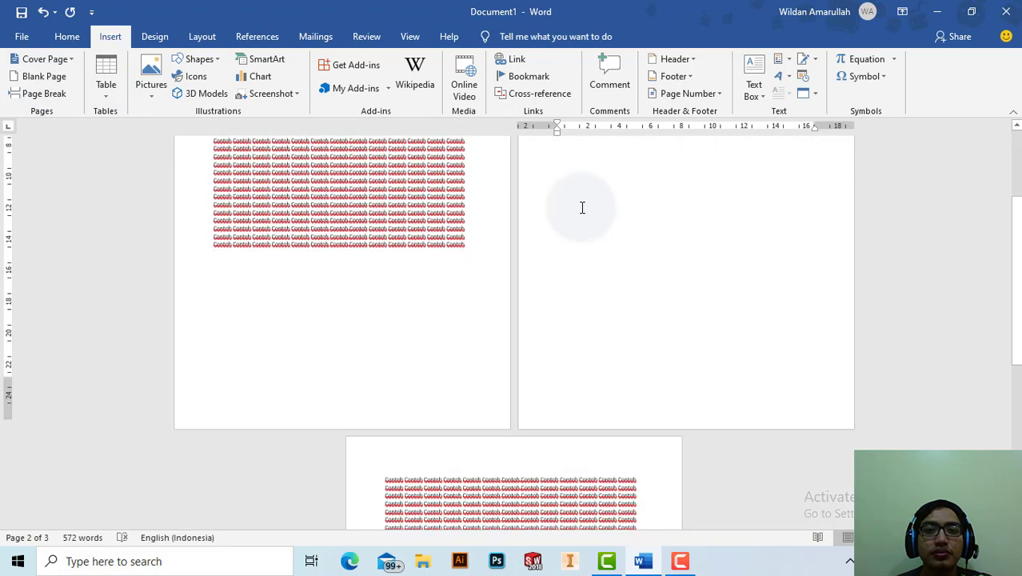
scroll(582, 207, "up", 3)
left_click(576, 223)
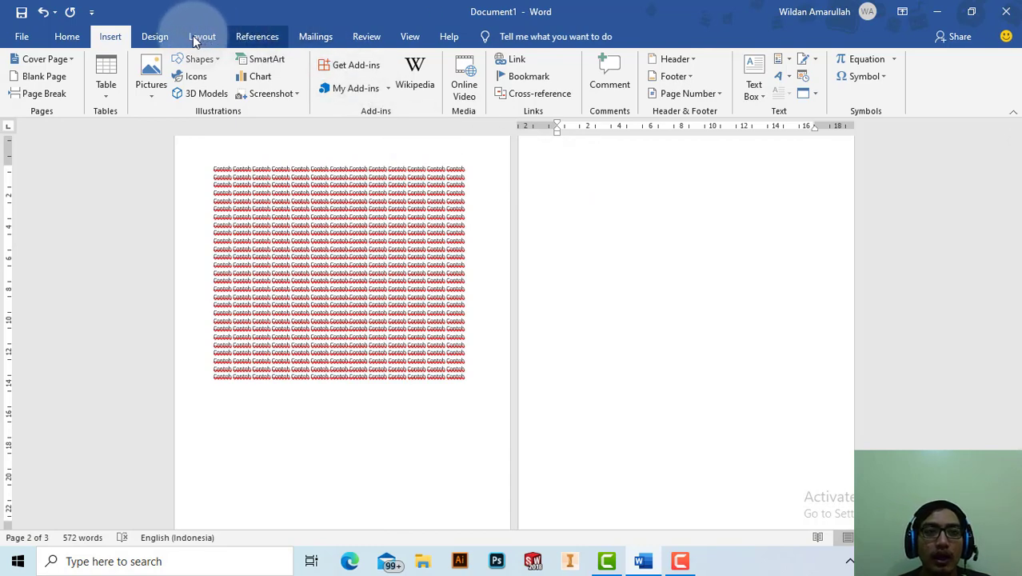
left_click(317, 273)
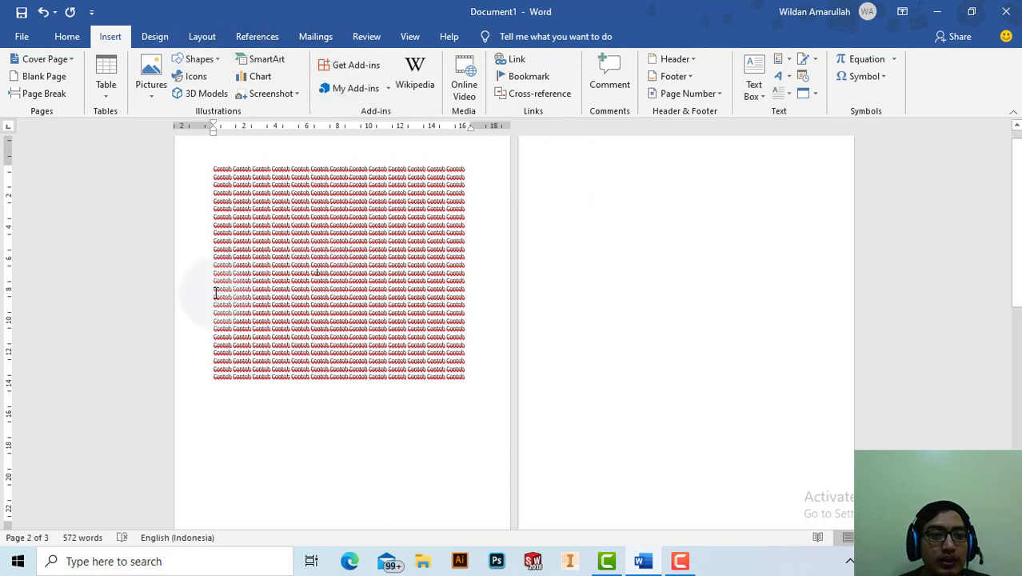
left_click(204, 36)
Insert page breaks after the page 1 text, then delete one to rejoin the text
left_click(204, 58)
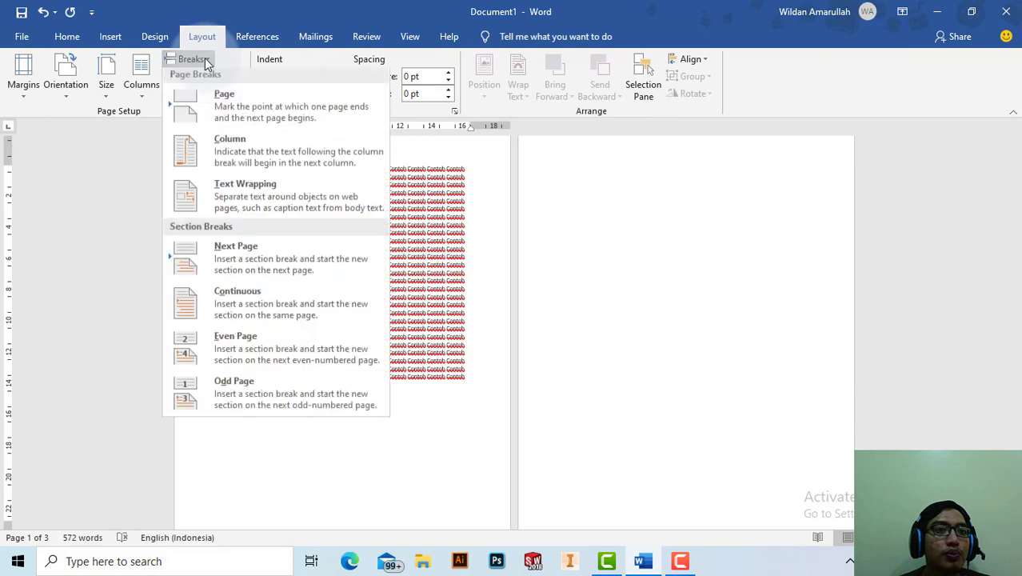
left_click(225, 118)
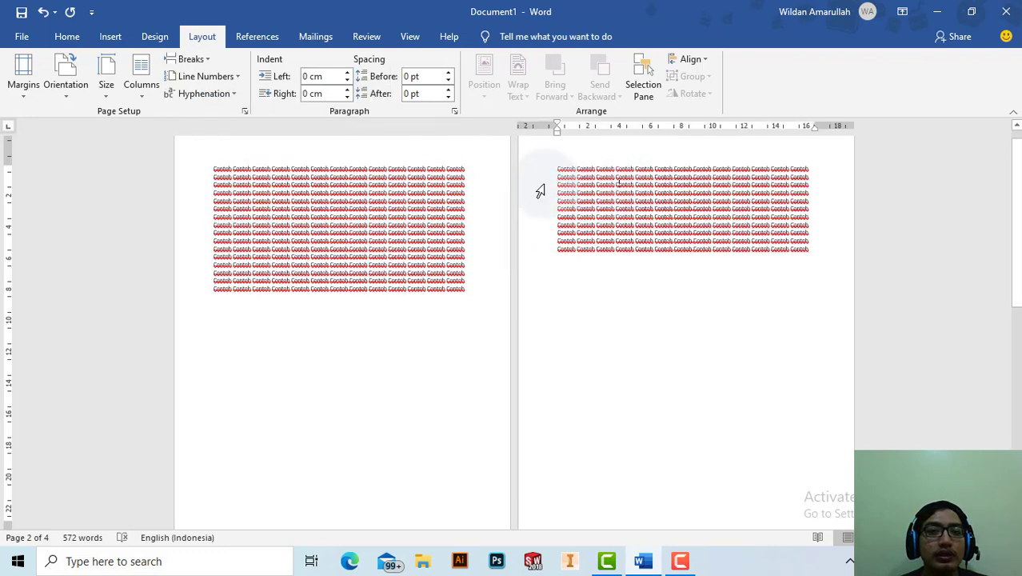
left_click(372, 290)
left_click(458, 290)
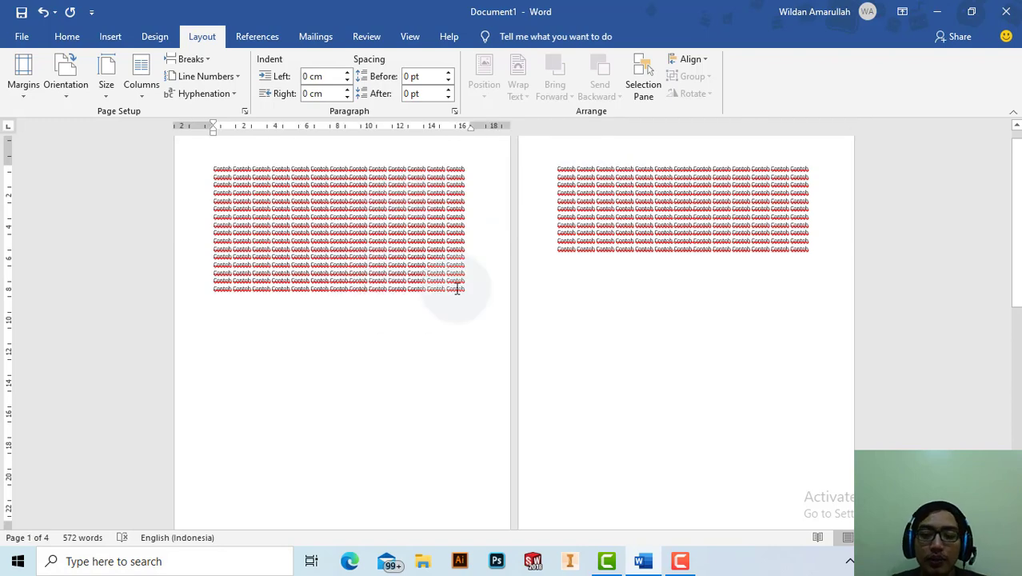
key("ctrl+Return")
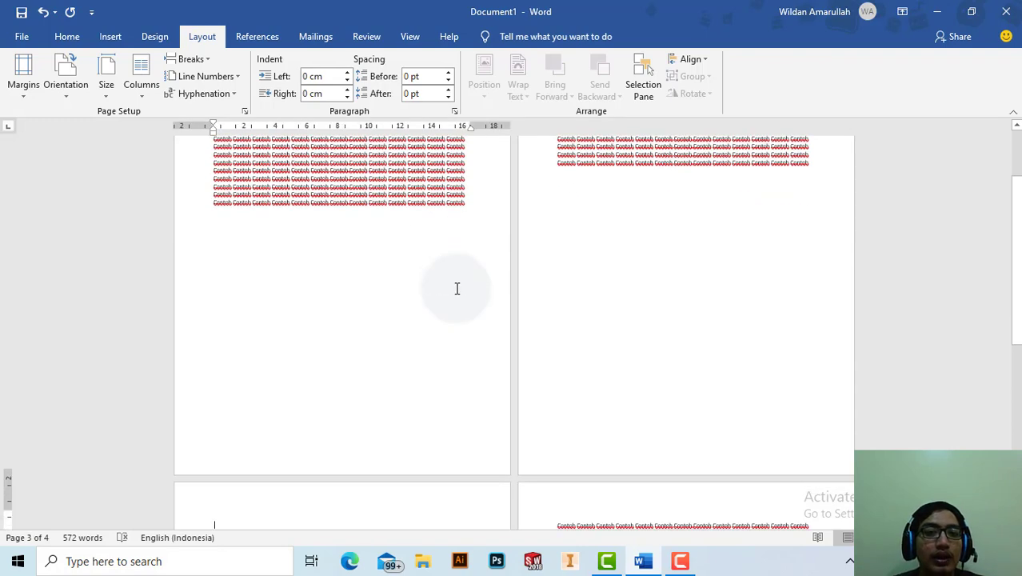
left_click(390, 284)
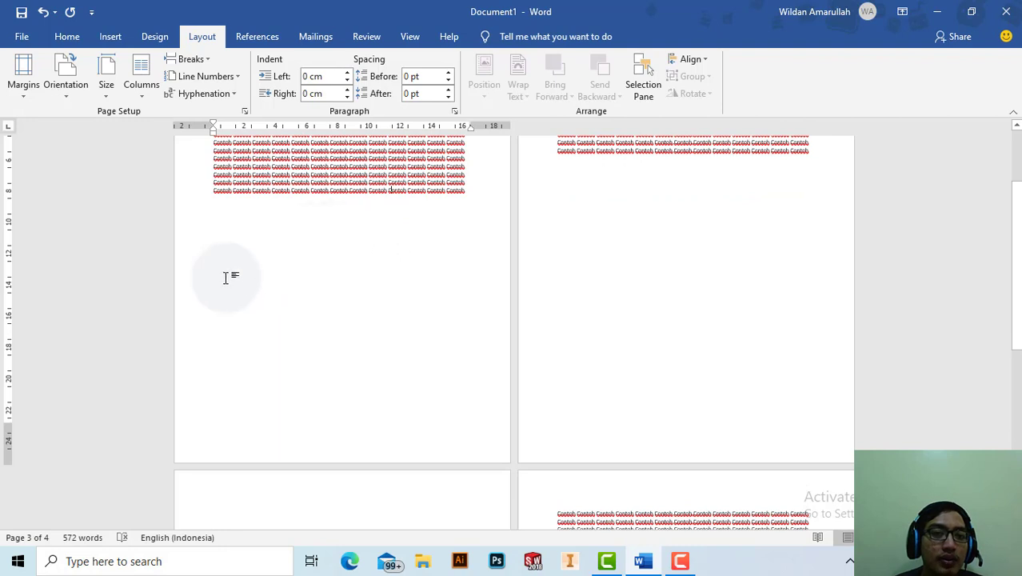
left_click(282, 256)
key("Delete")
Delete the break before page 2's text so it flows up onto page 1
scroll(616, 204, "up", 2)
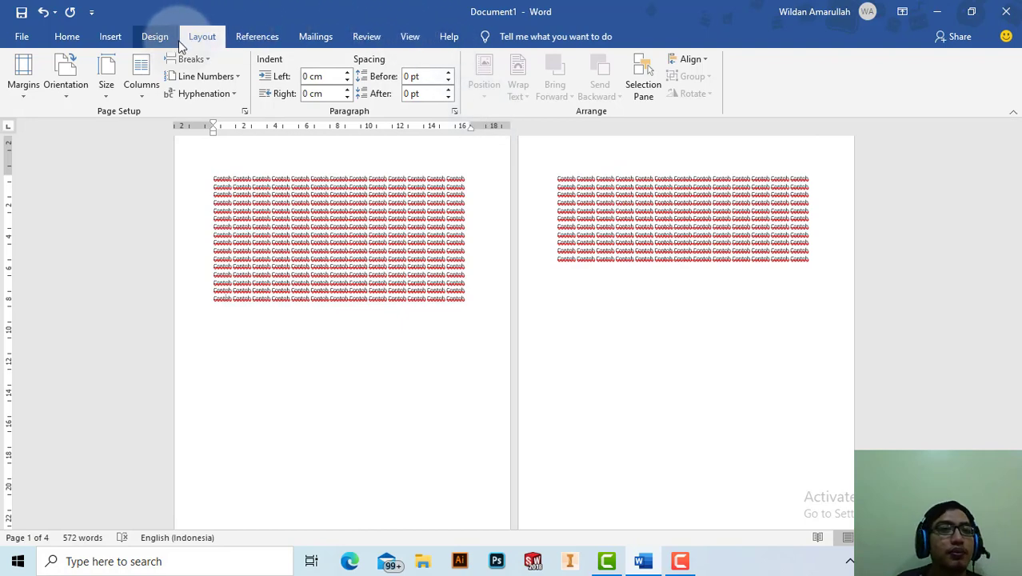
left_click(204, 59)
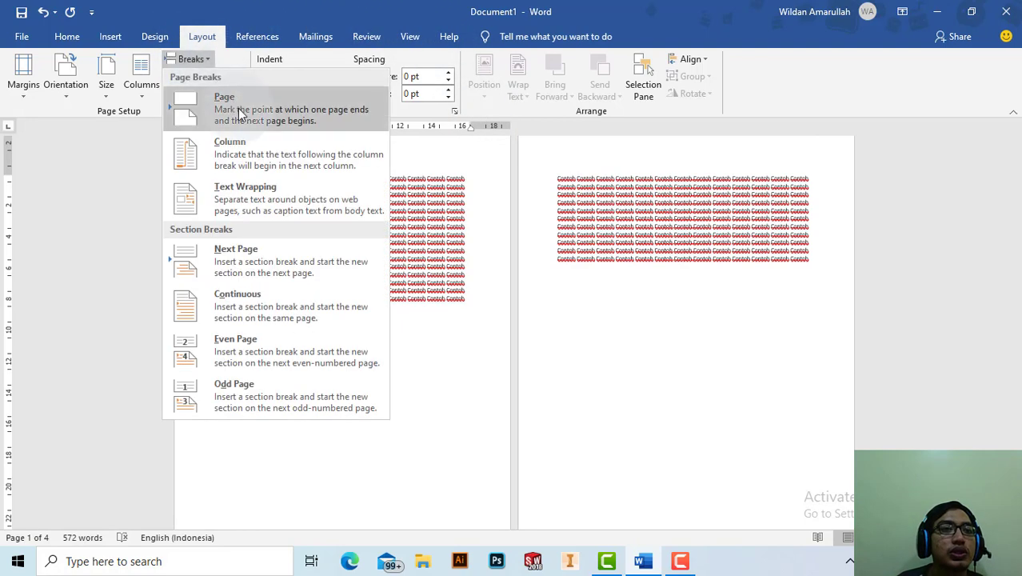
left_click(480, 280)
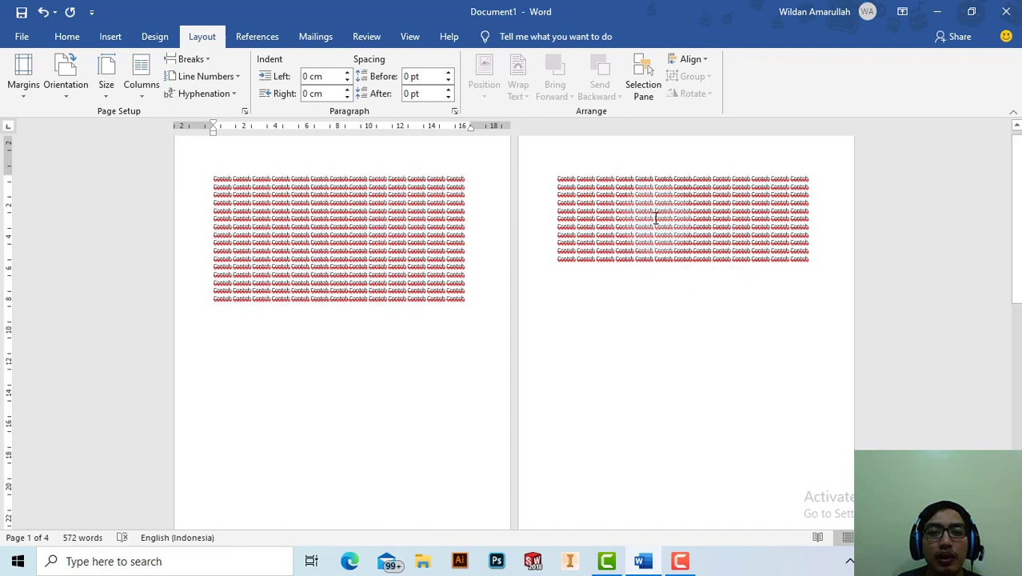
double_click(656, 218)
left_click(653, 218)
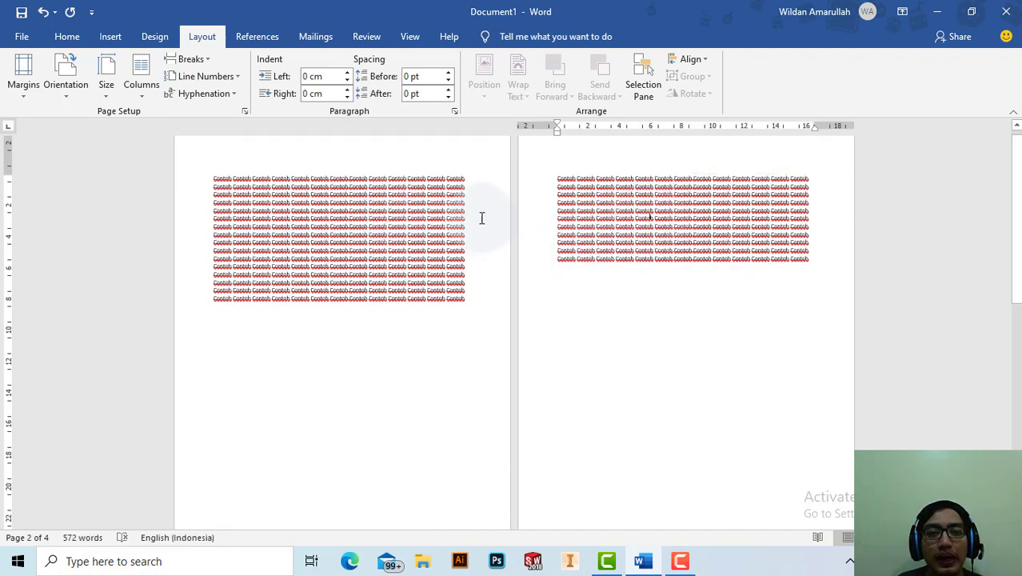
left_click(465, 299)
key("Delete")
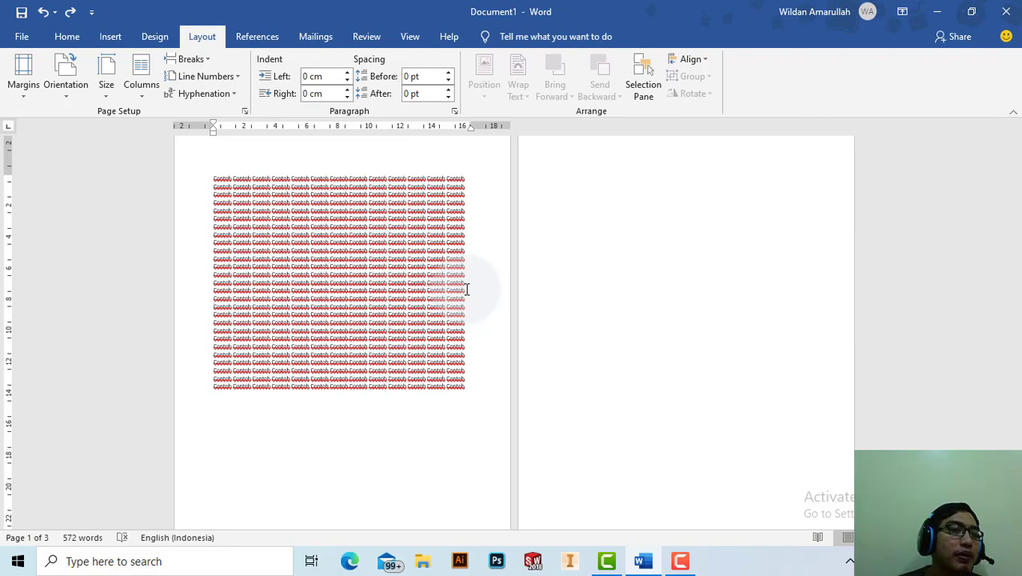
Insert a Next Page section break midway through the Contoh text
left_click(202, 59)
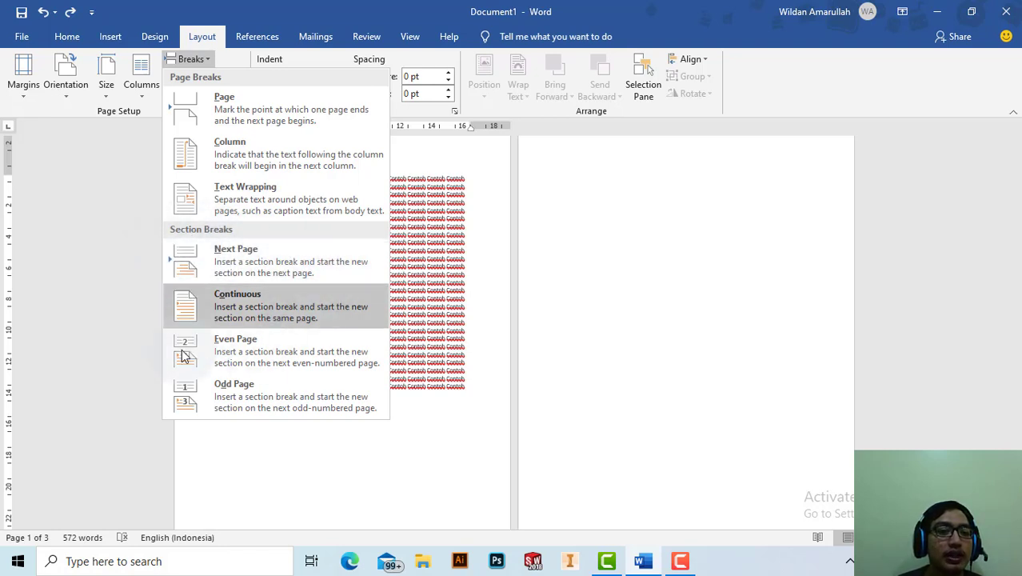
left_click(303, 364)
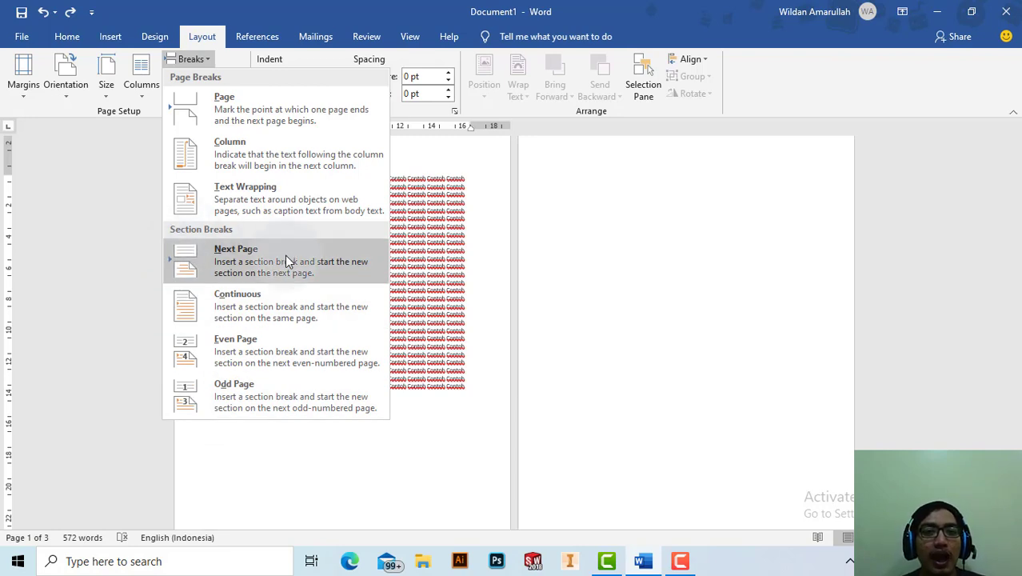
left_click(377, 324)
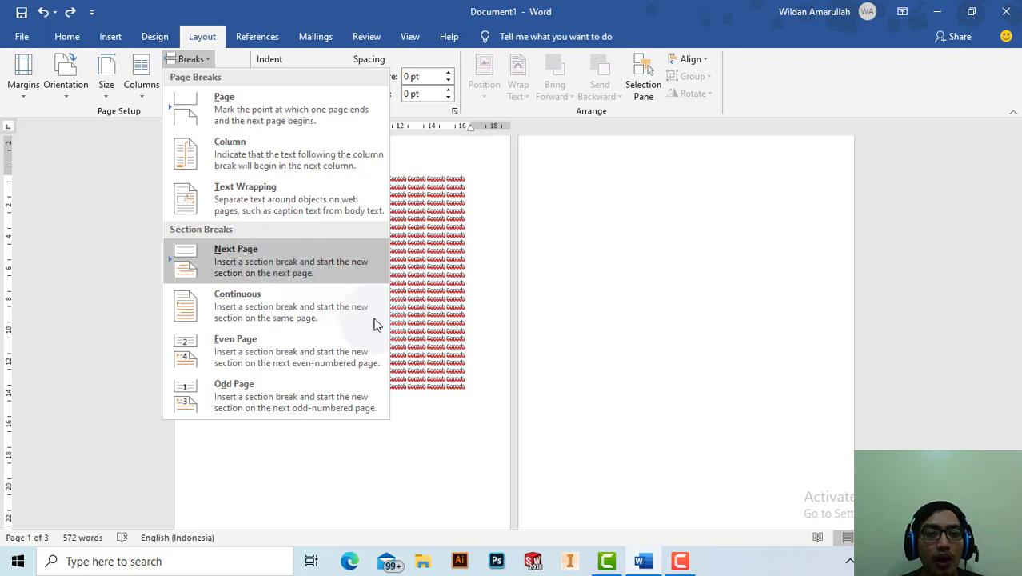
left_click(221, 290)
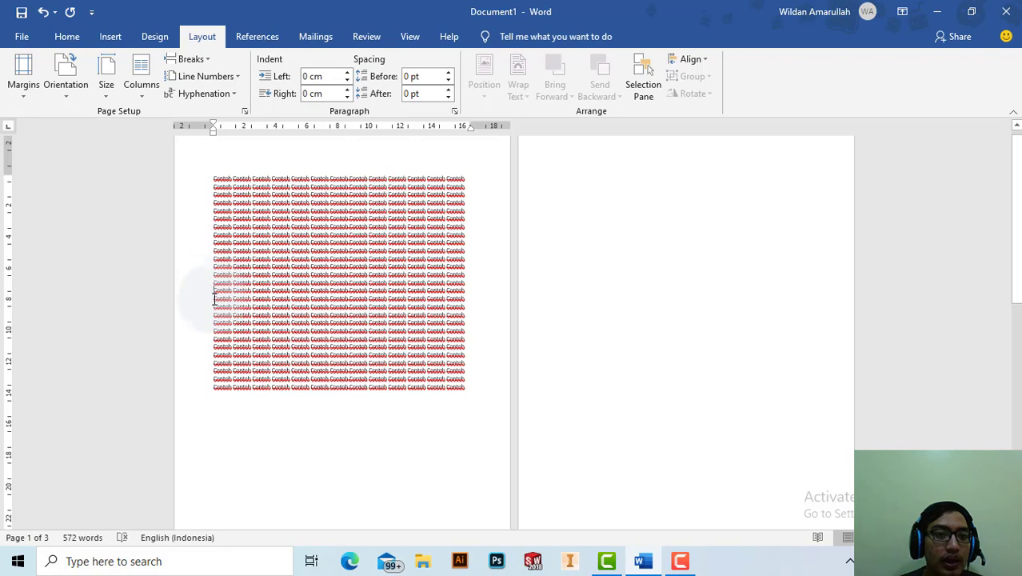
left_click(190, 64)
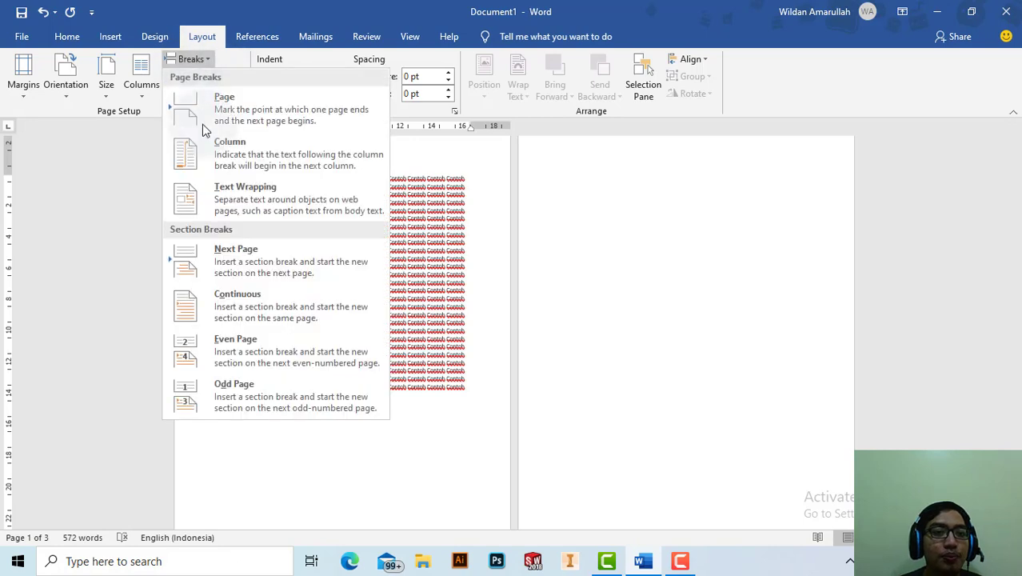
left_click(241, 277)
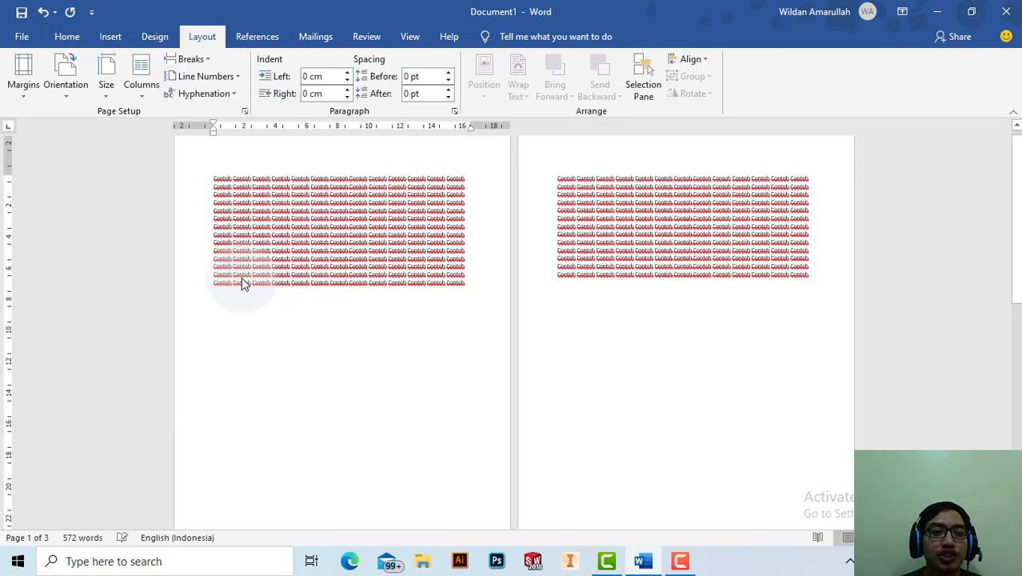
Set the new section's pages to landscape orientation
left_click(190, 61)
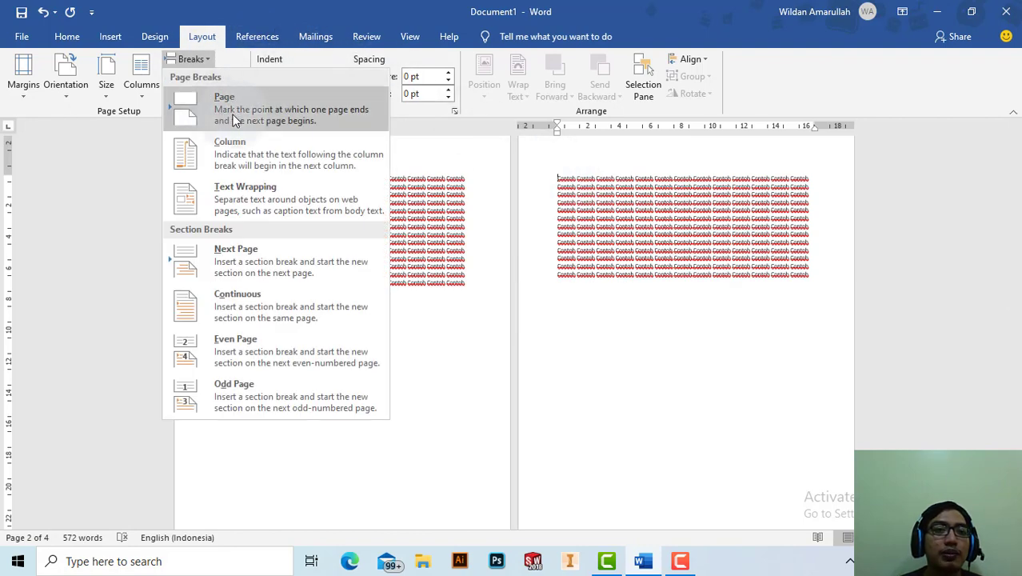
left_click(562, 222)
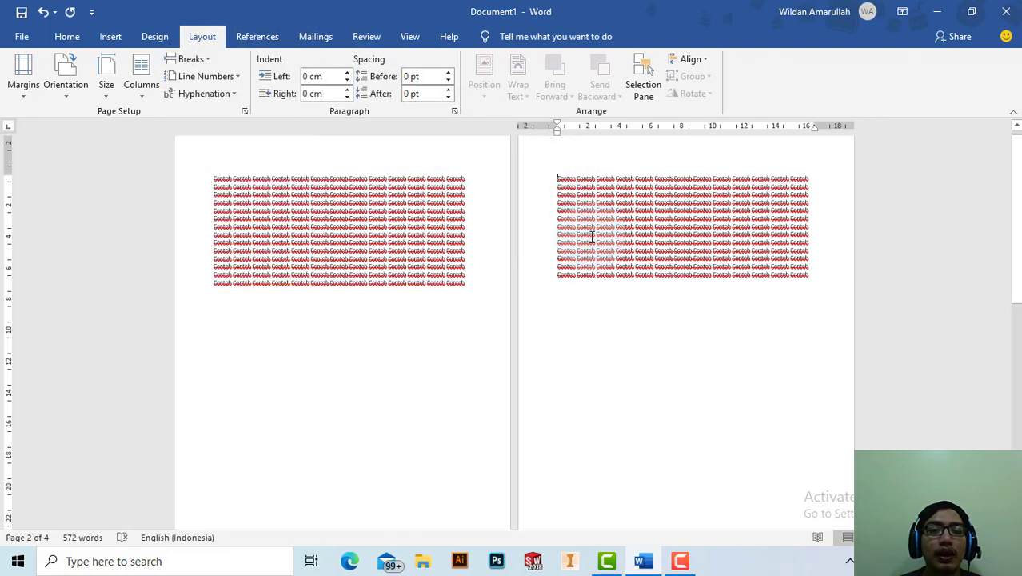
double_click(578, 186)
left_click(568, 204)
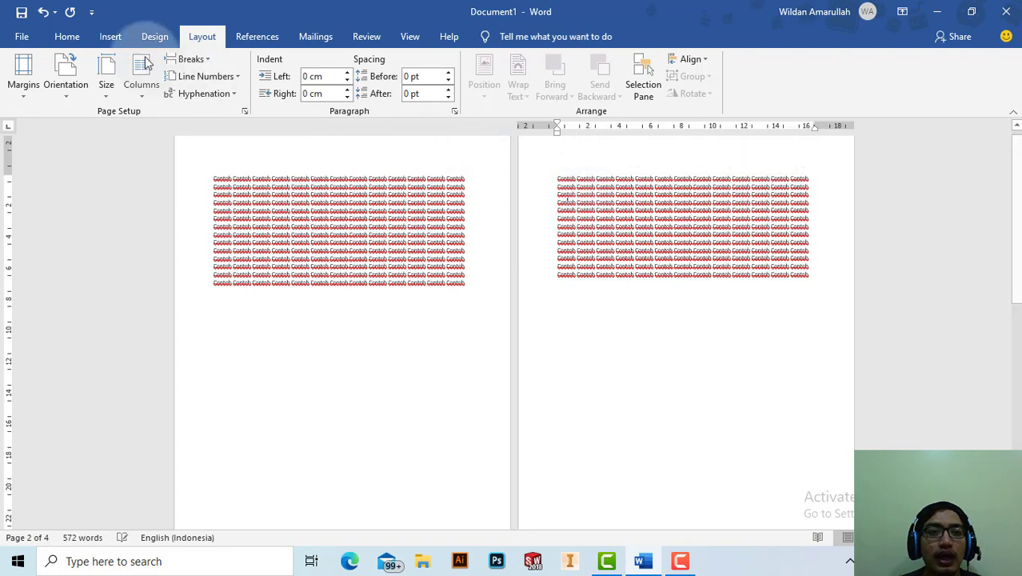
left_click(63, 82)
left_click(89, 148)
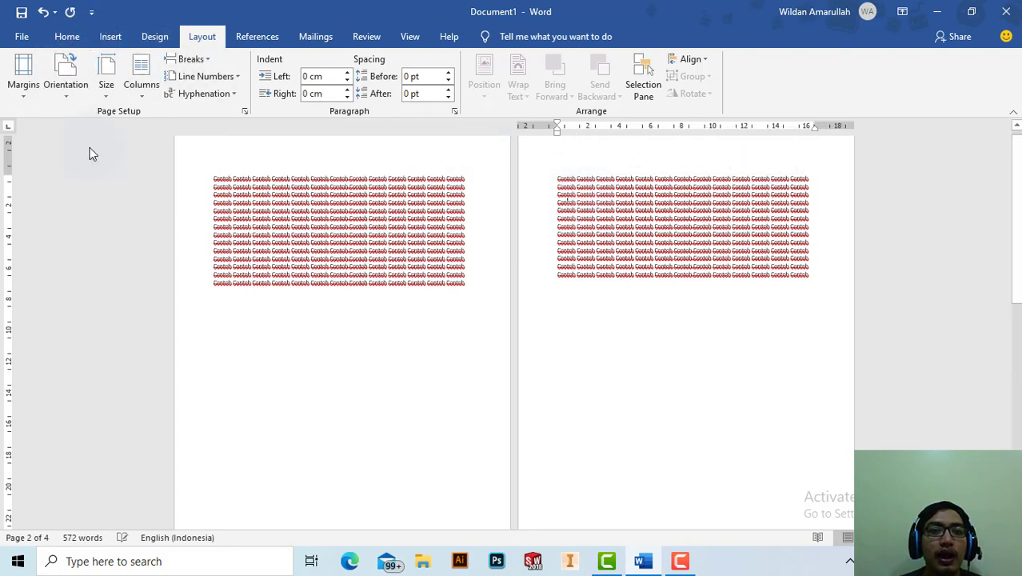
scroll(712, 334, "down", 5)
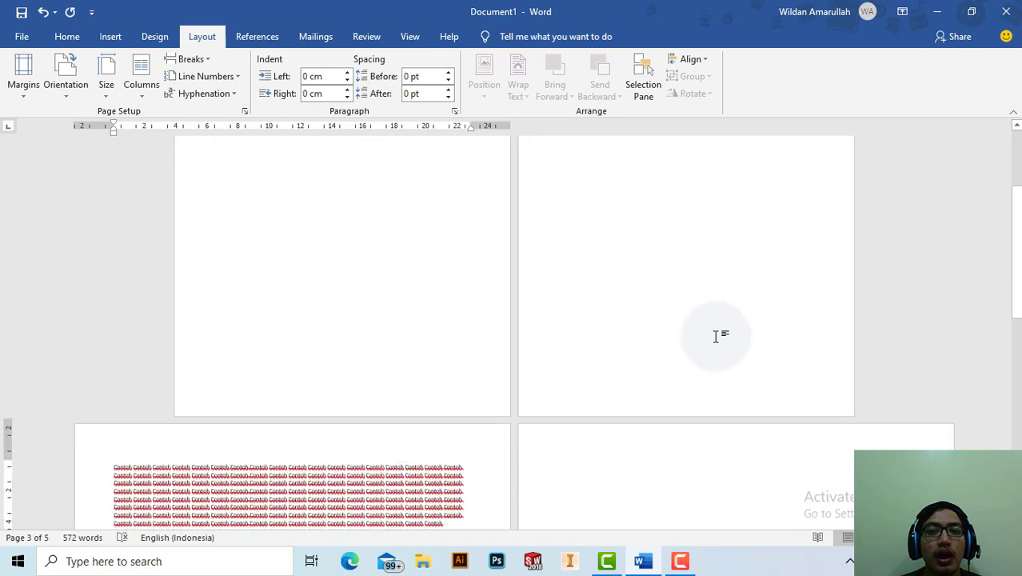
scroll(704, 324, "down", 3)
scroll(704, 324, "down", 3)
scroll(680, 307, "up", 10)
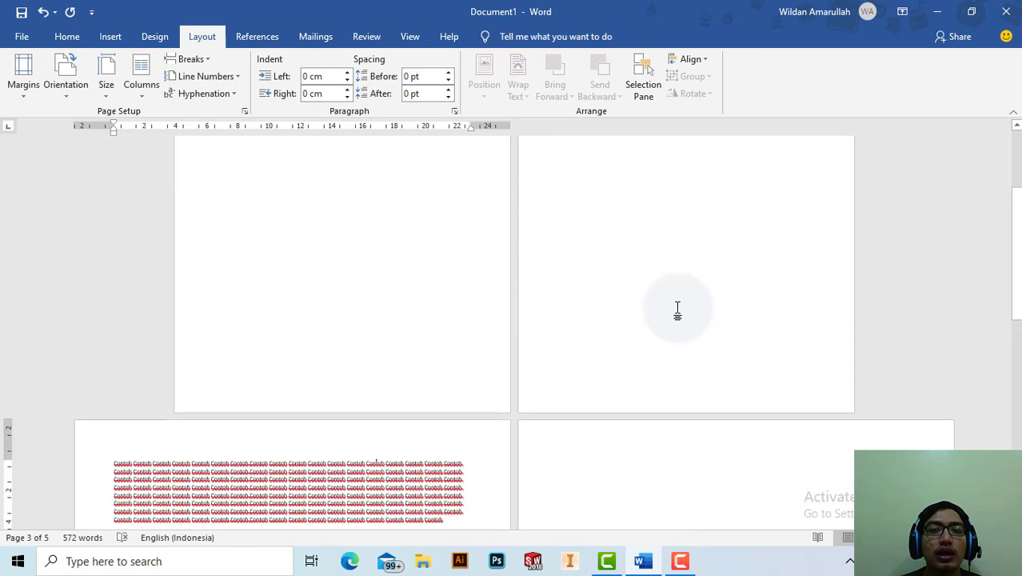
scroll(616, 264, "down", 2)
scroll(616, 264, "down", 4)
scroll(616, 264, "down", 2)
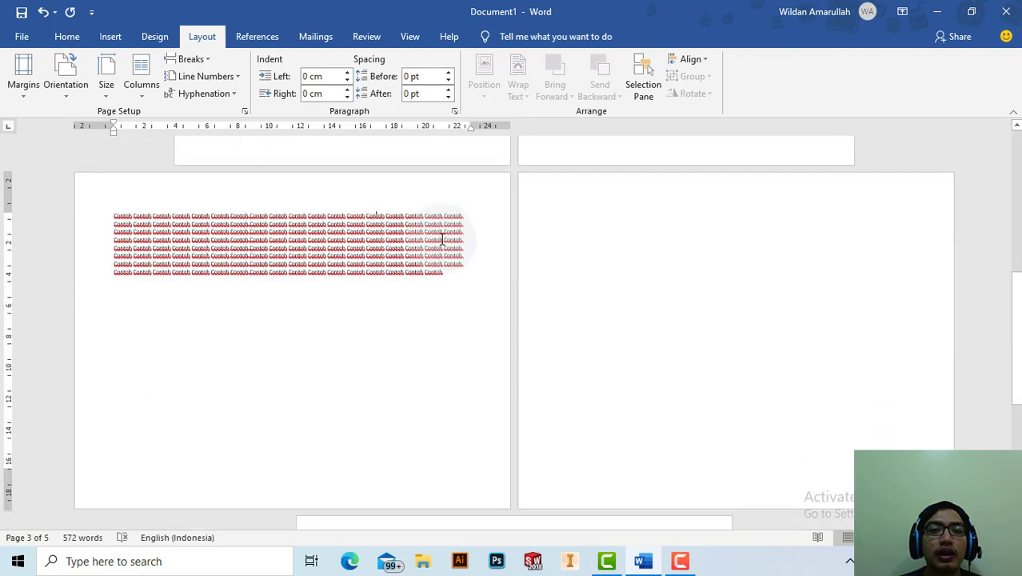
scroll(452, 288, "down", 3)
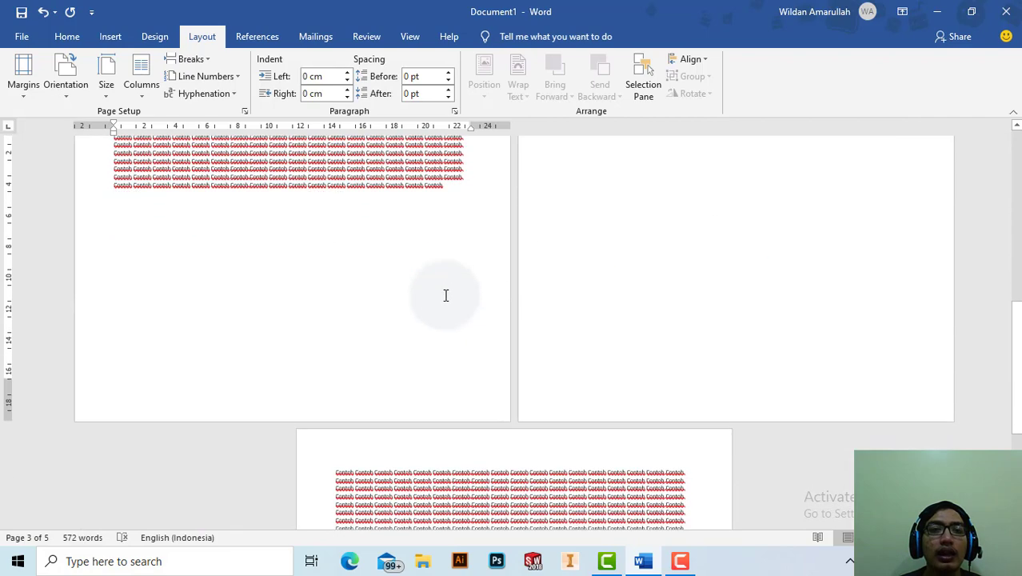
scroll(480, 208, "down", 1)
scroll(424, 232, "up", 4)
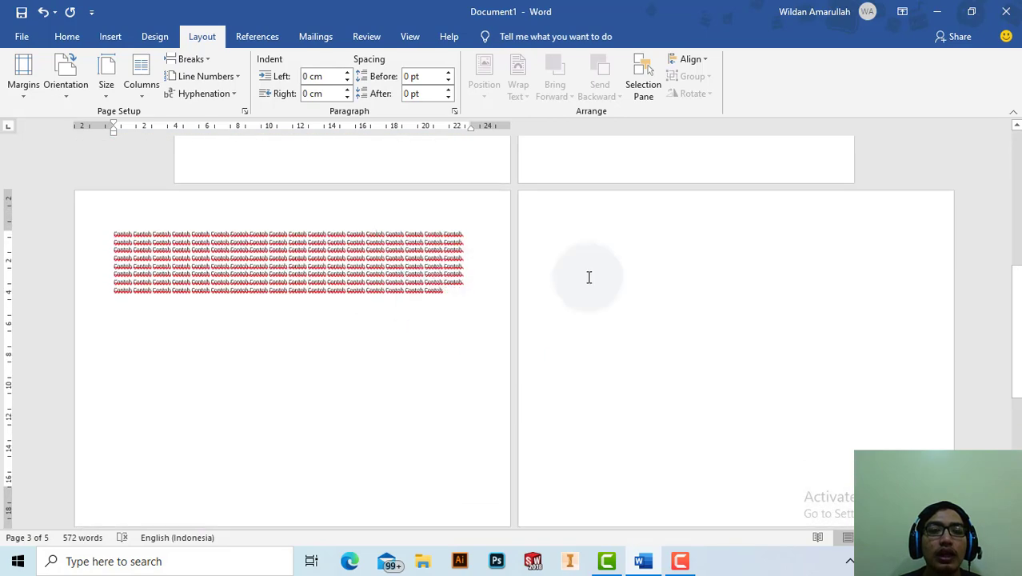
scroll(624, 240, "down", 4)
scroll(624, 240, "down", 3)
scroll(534, 296, "up", 3)
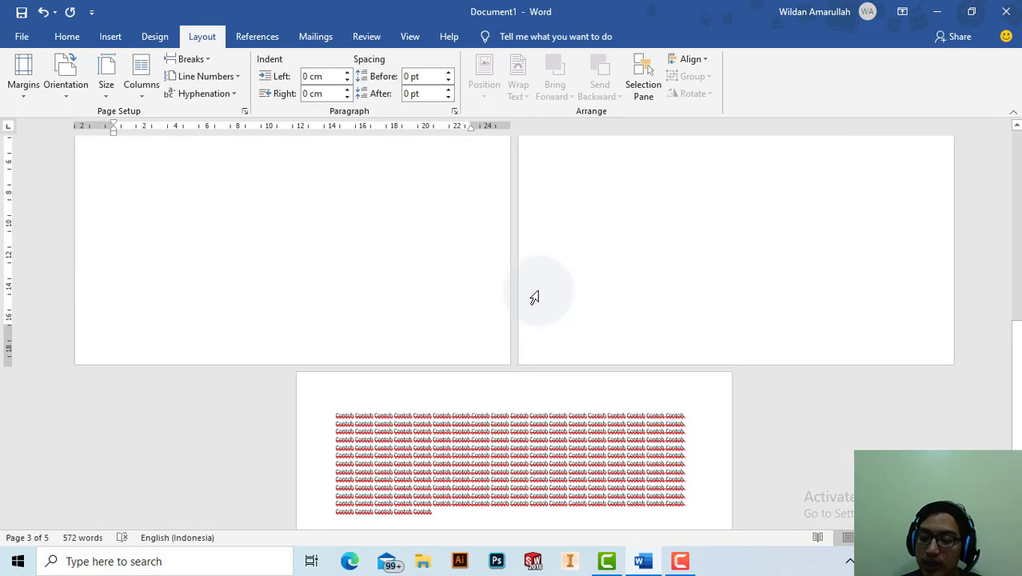
scroll(512, 301, "up", 3)
scroll(512, 301, "up", 2)
scroll(364, 296, "up", 1)
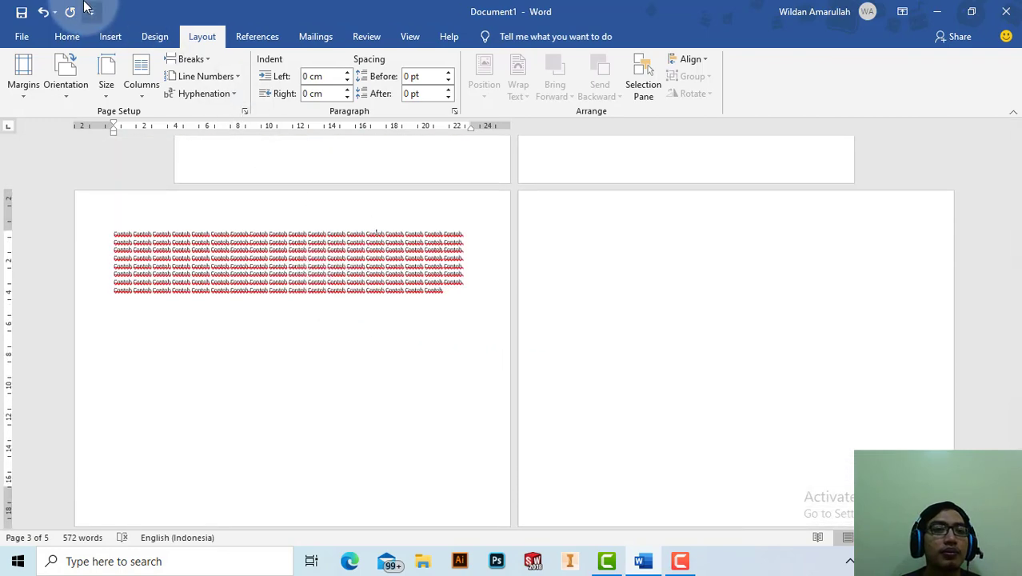
scroll(251, 179, "up", 2)
scroll(252, 179, "up", 1)
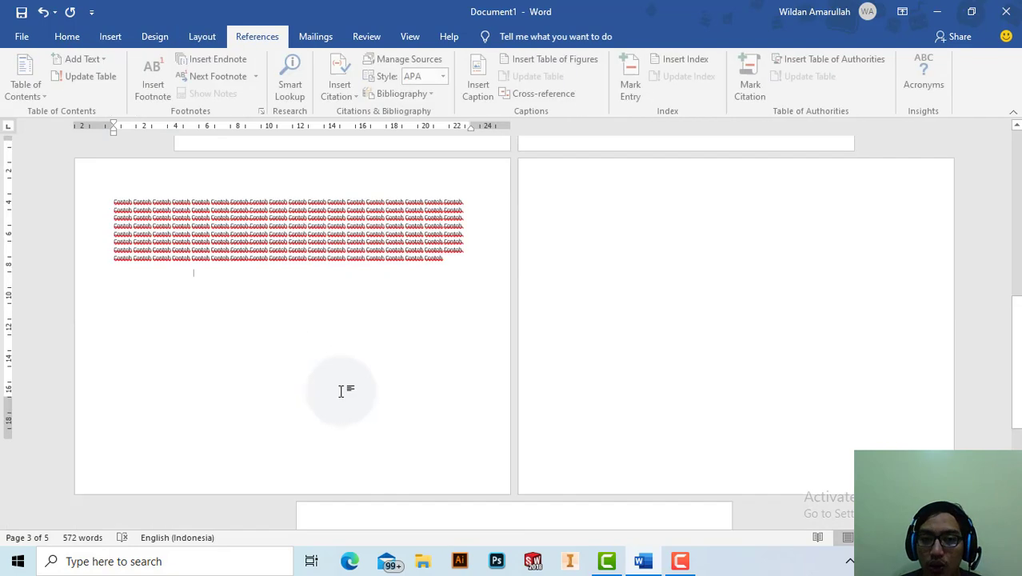
scroll(292, 188, "down", 2)
Insert a Blank (Three Columns) header on the pages
scroll(246, 209, "up", 2)
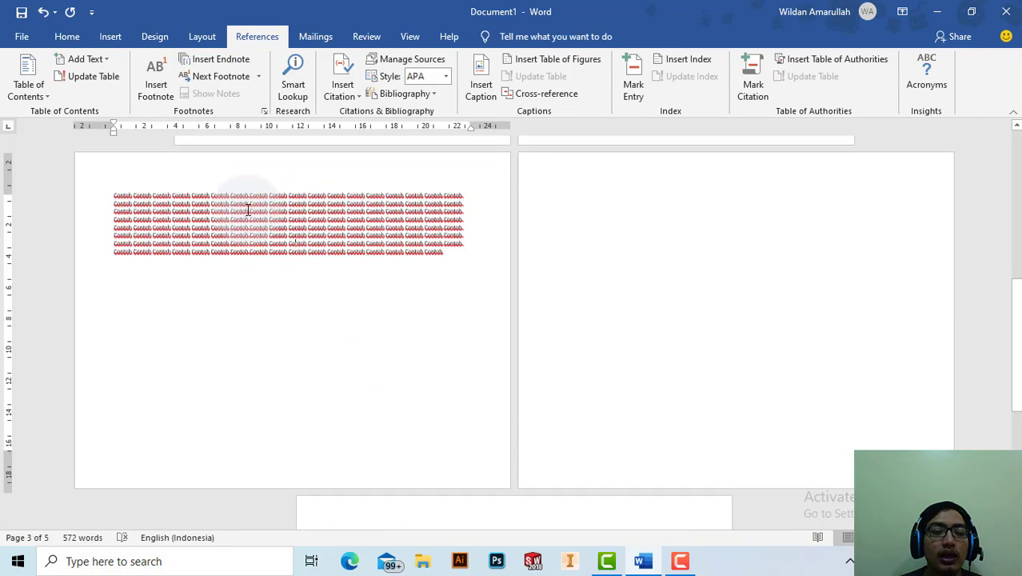
left_click(127, 197)
double_click(119, 197)
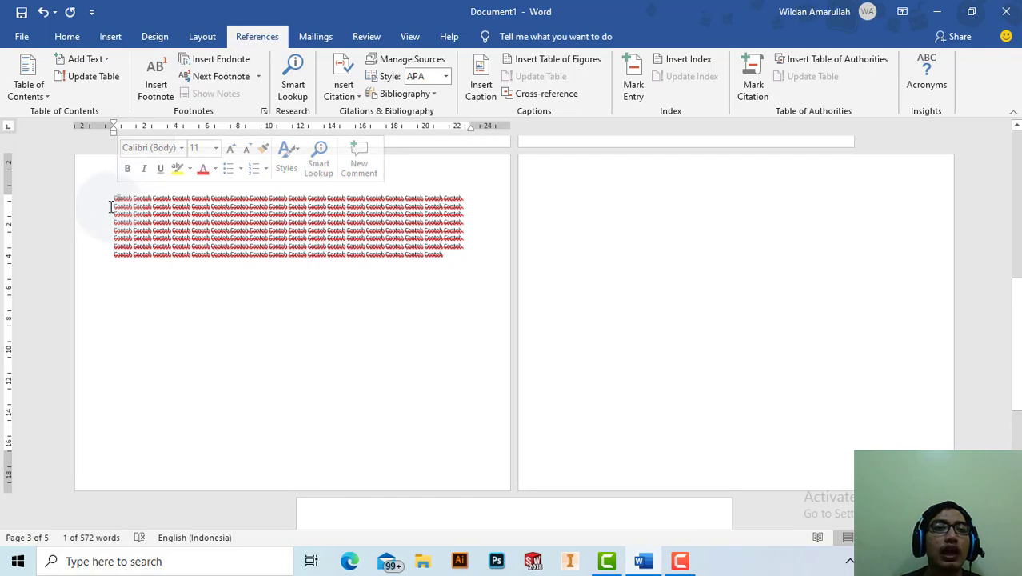
left_click(114, 201)
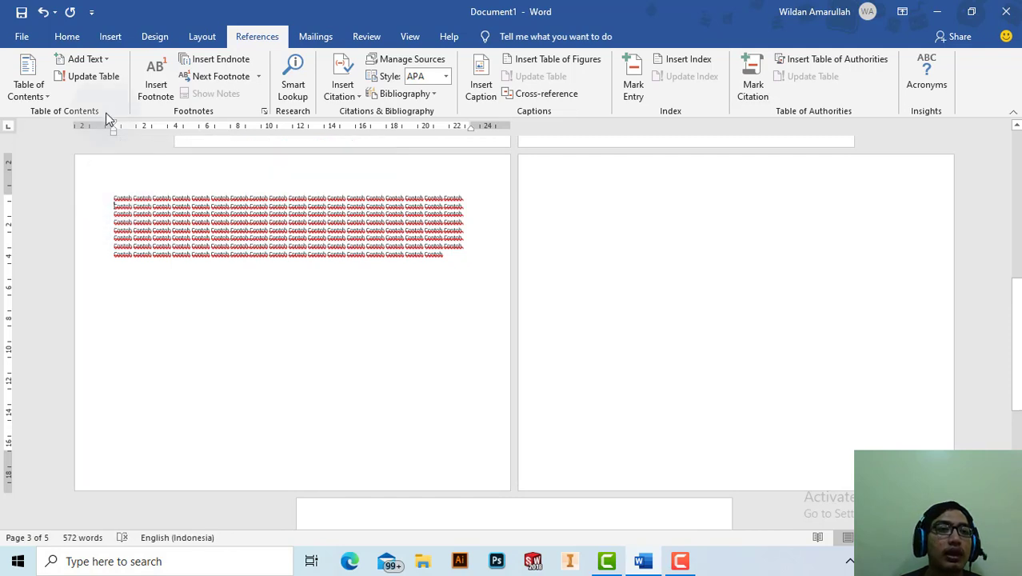
left_click(104, 39)
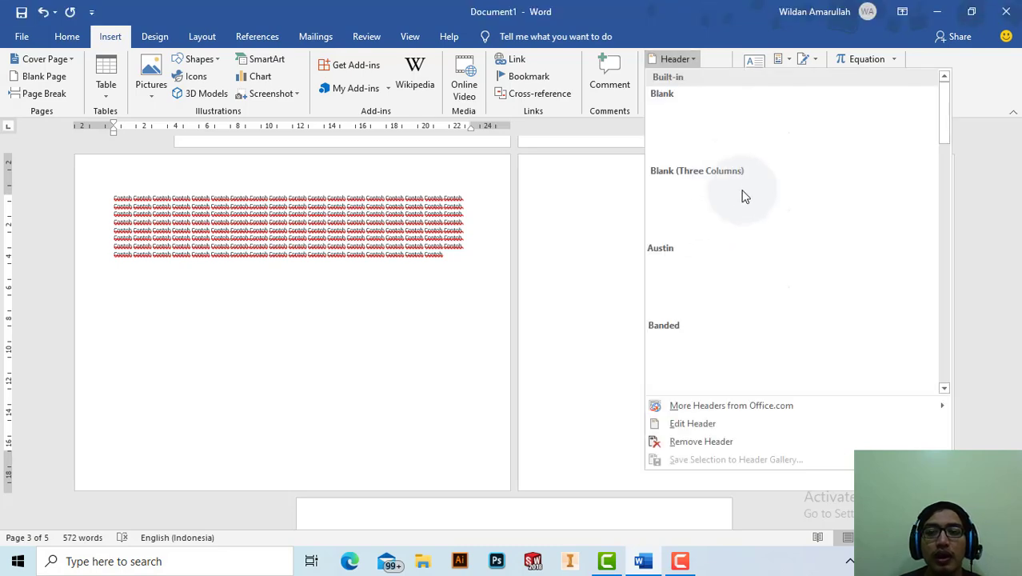
left_click(743, 196)
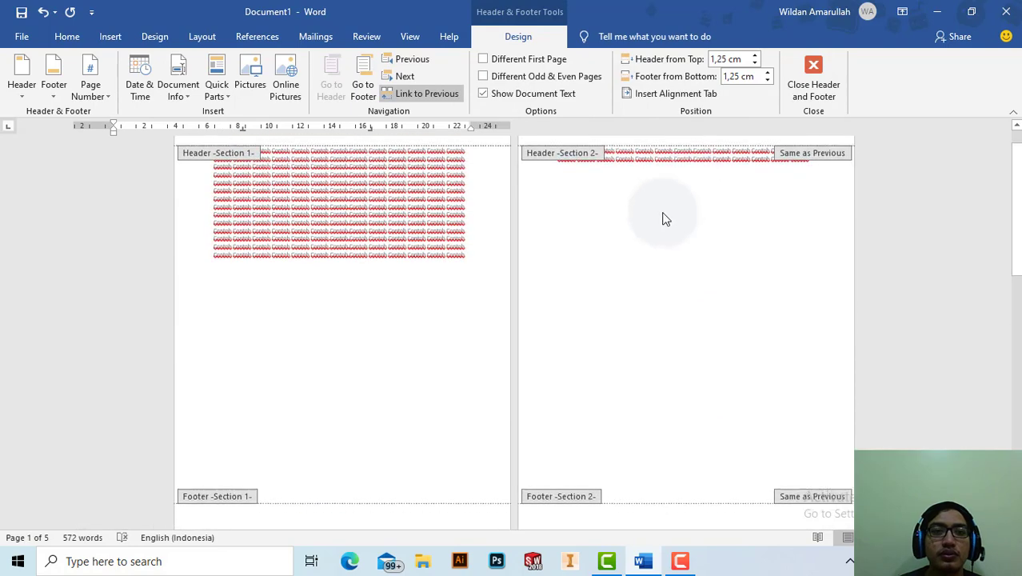
Turn on Different First Page for the header, then close header and footer editing
scroll(661, 218, "down", 3)
scroll(538, 200, "down", 5)
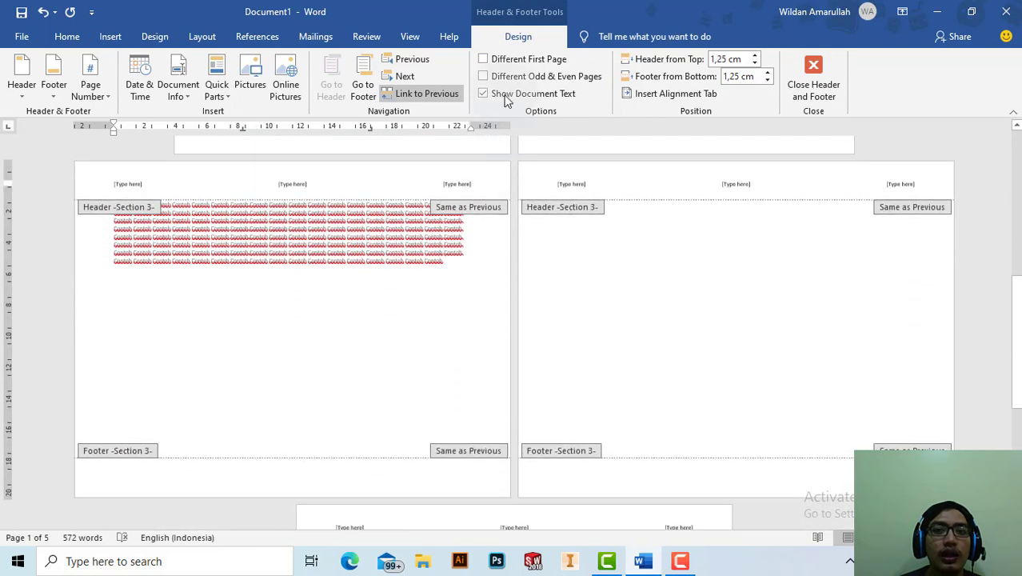
left_click(483, 61)
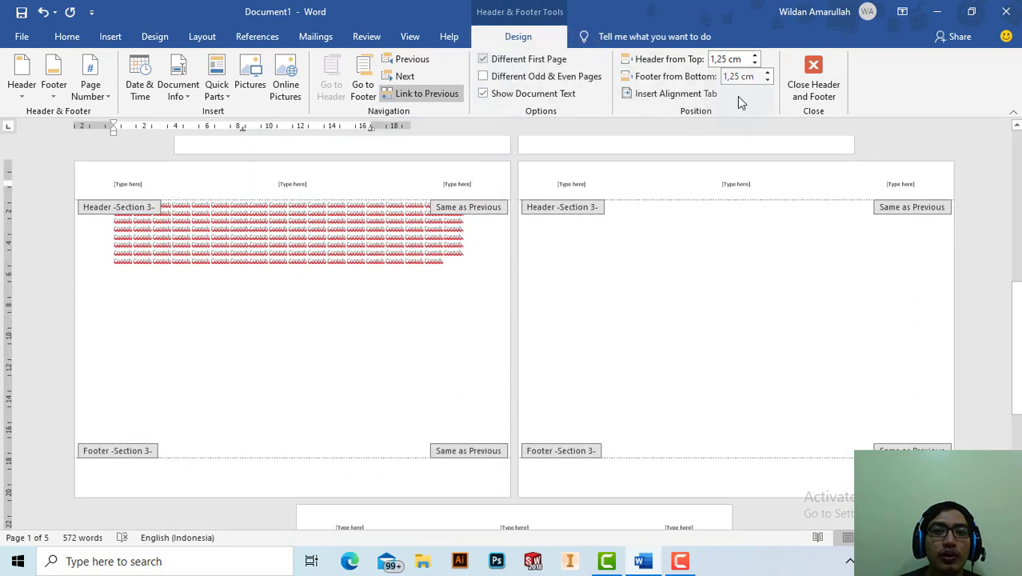
left_click(808, 76)
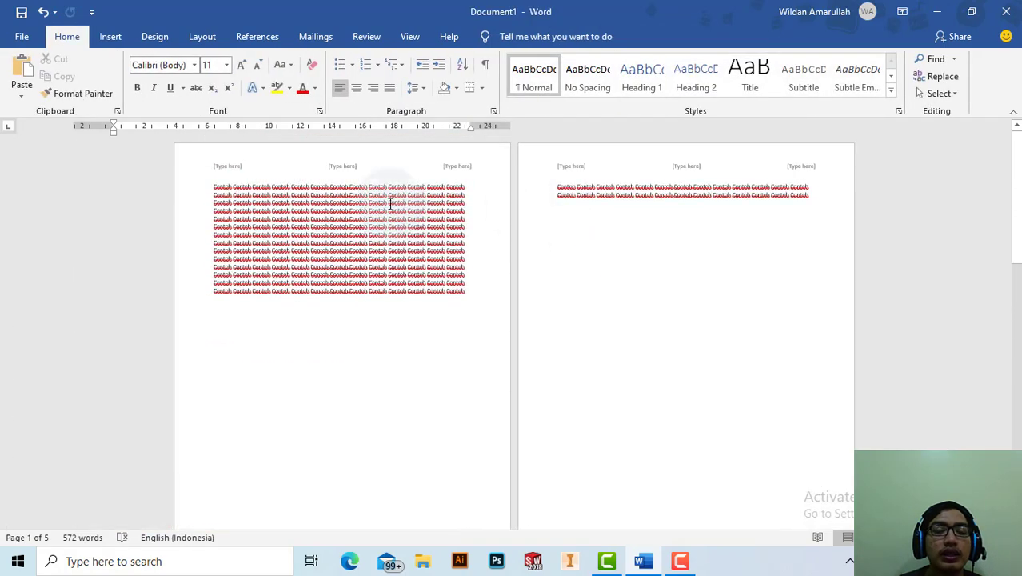
scroll(464, 358, "down", 8)
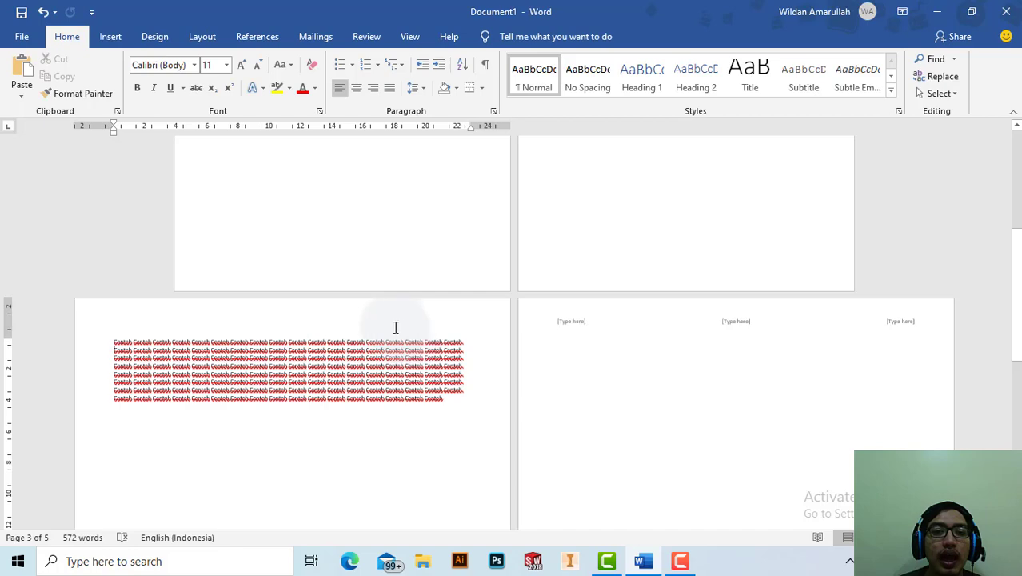
scroll(118, 344, "down", 1)
scroll(144, 320, "down", 2)
Show the Layout tools and put the caret back in the document
scroll(208, 304, "down", 3)
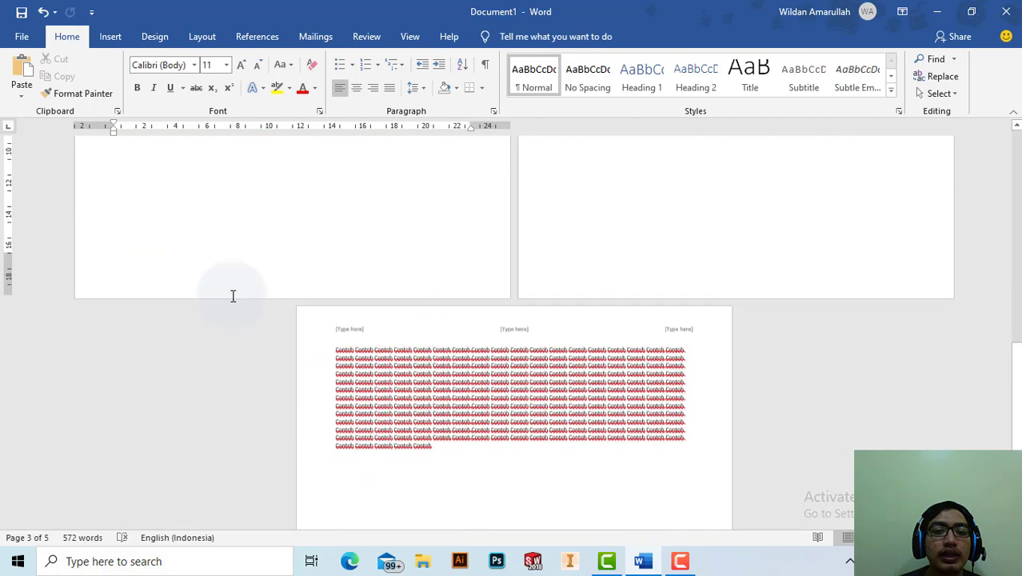
scroll(468, 297, "down", 3)
scroll(425, 297, "up", 5)
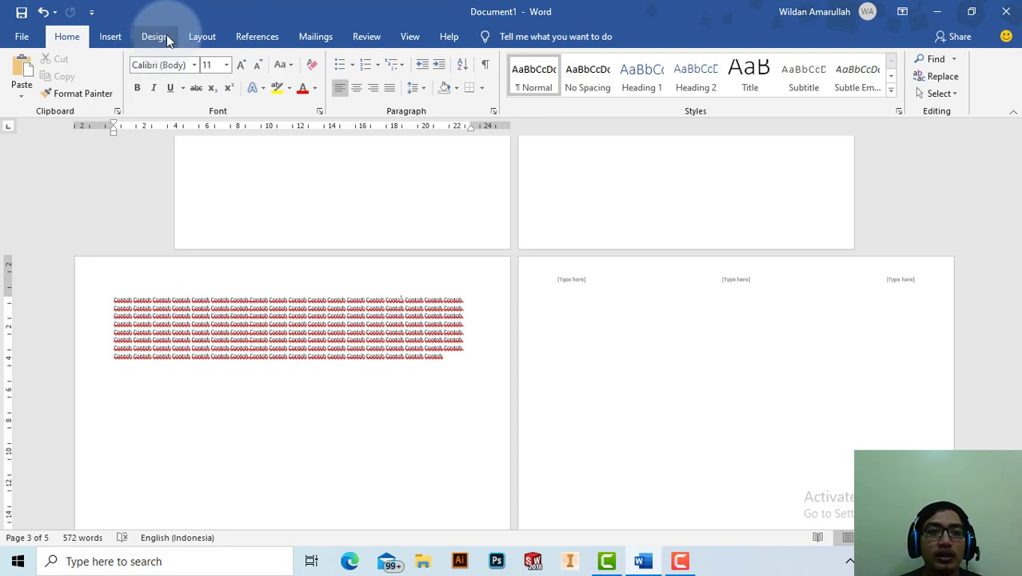
left_click(202, 36)
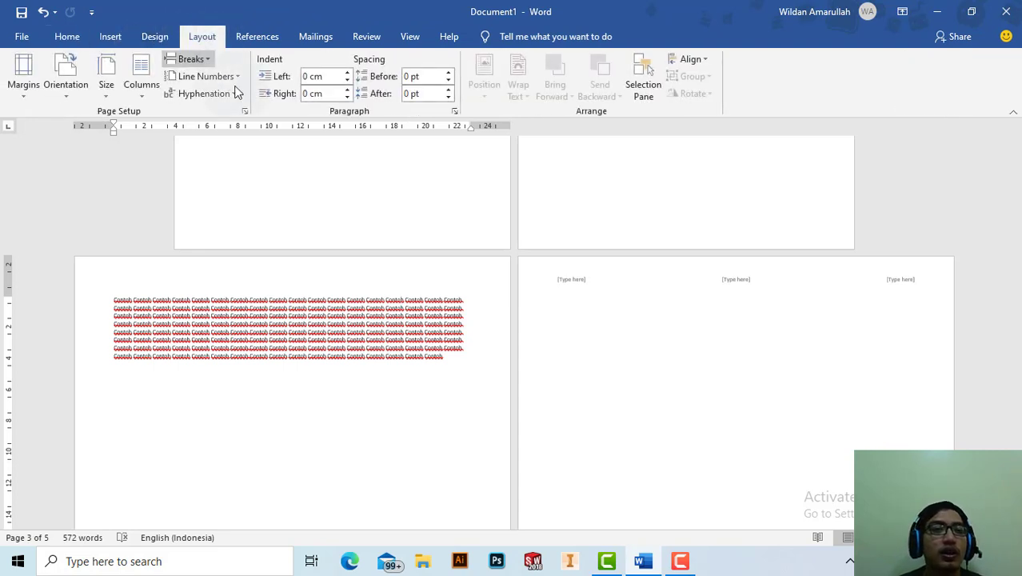
left_click(327, 300)
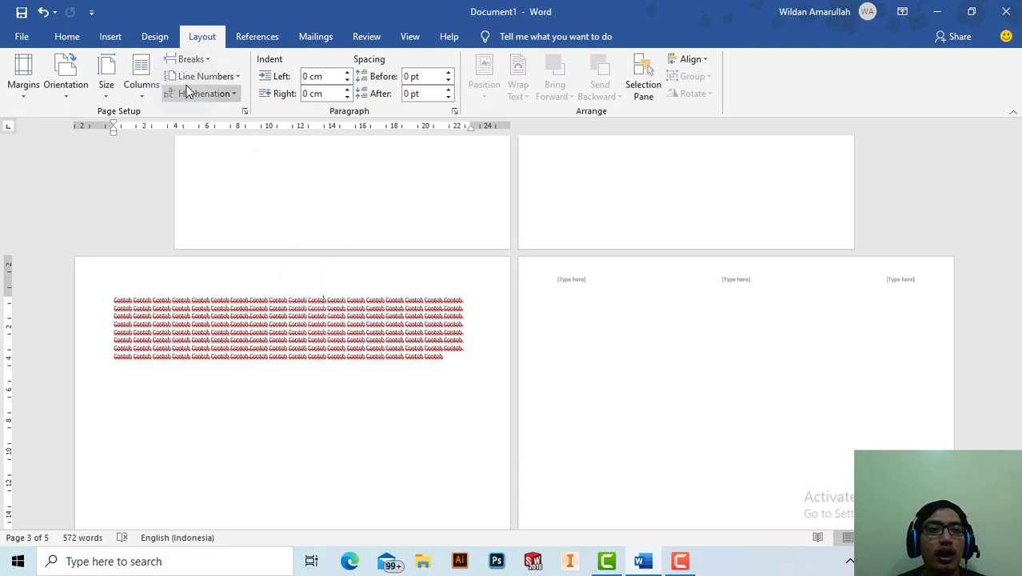
scroll(407, 313, "up", 3)
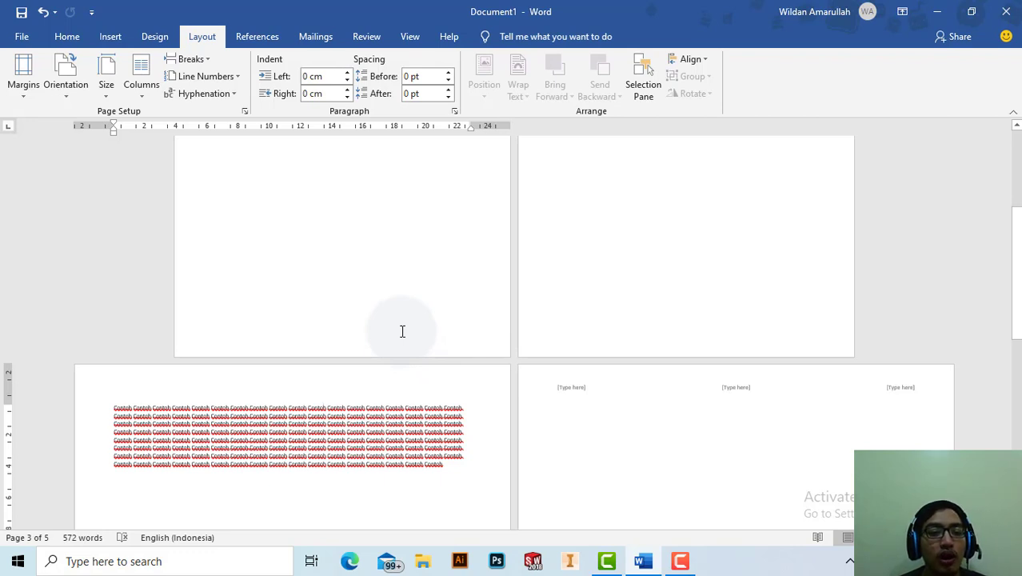
Undo the header placeholders and page changes, then add two blank lines above the page 2 line
key("ctrl+z")
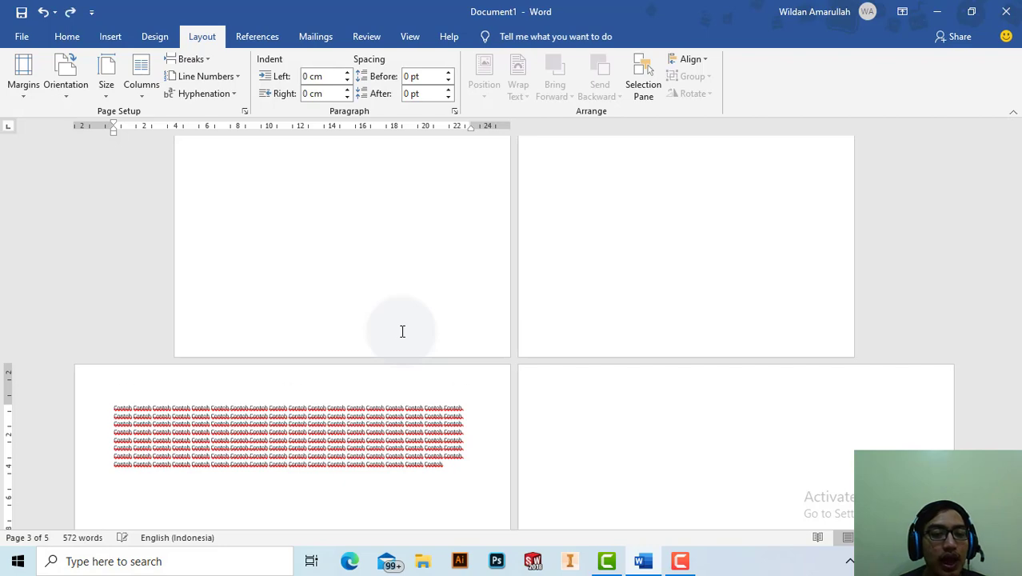
key("ctrl+z")
key("ctrl+z")
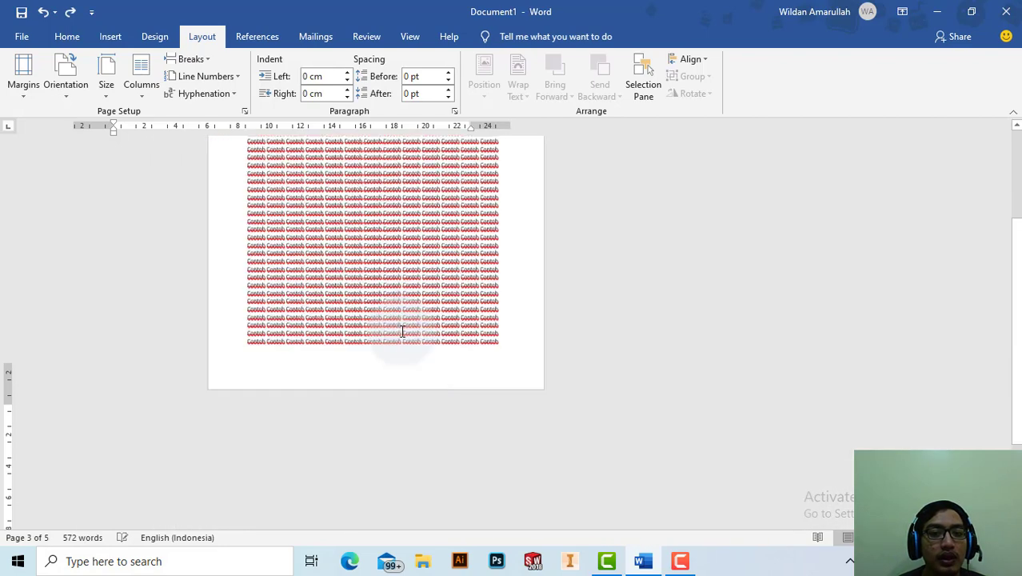
key("ctrl+z")
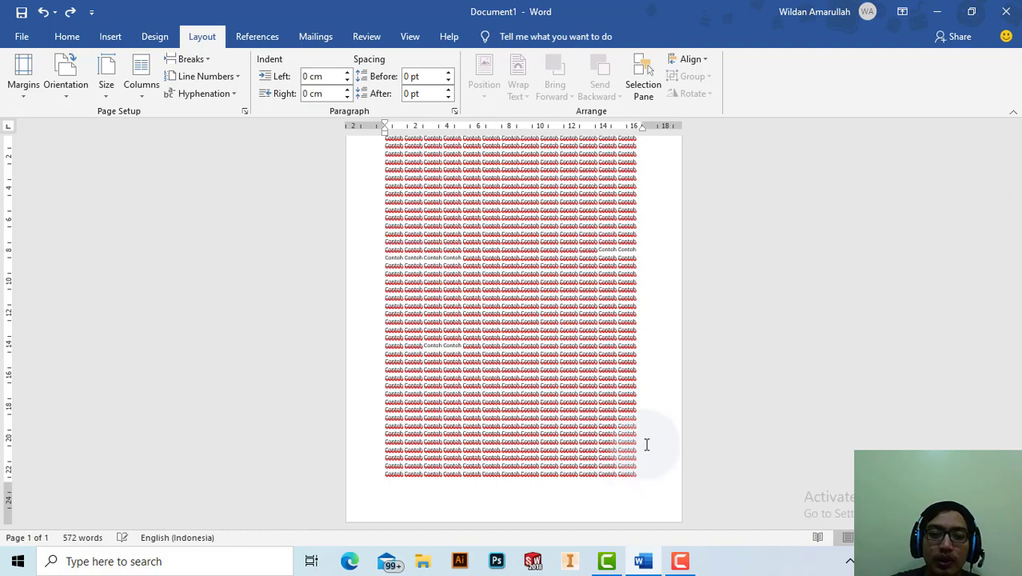
key("ctrl+y")
key("Return")
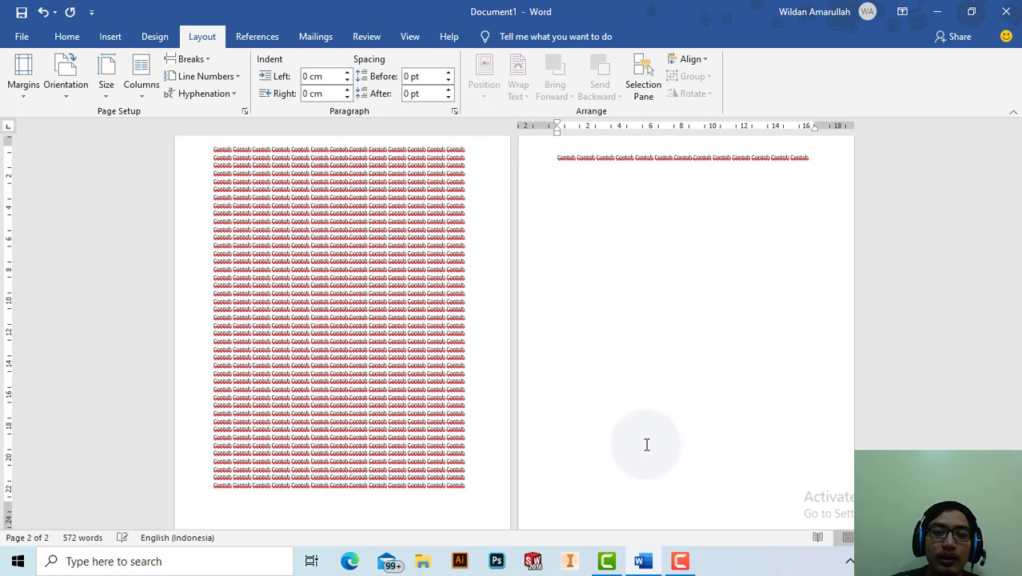
key("Return")
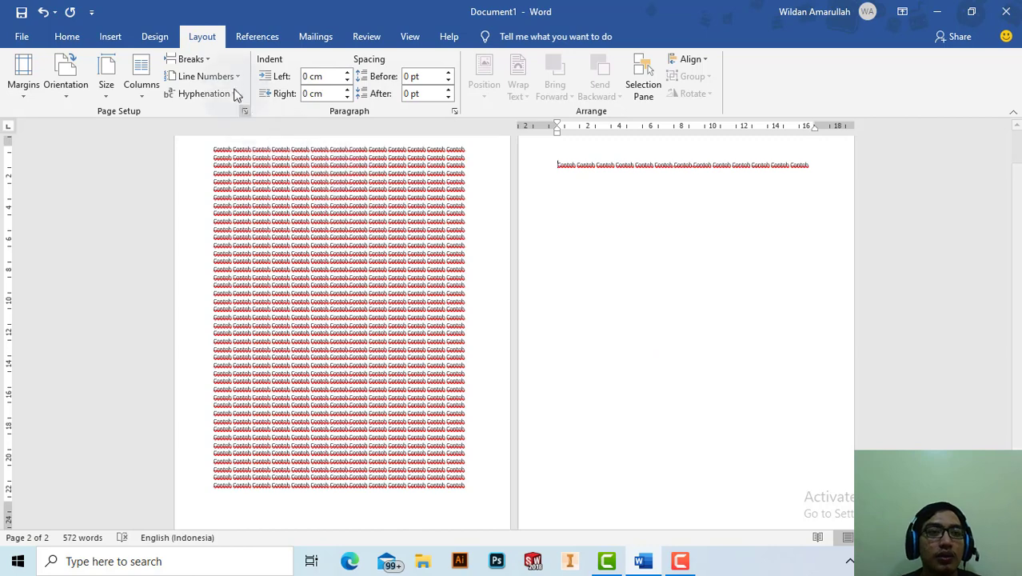
Number all lines continuously and remove one empty line on page 2
left_click(230, 76)
left_click(224, 111)
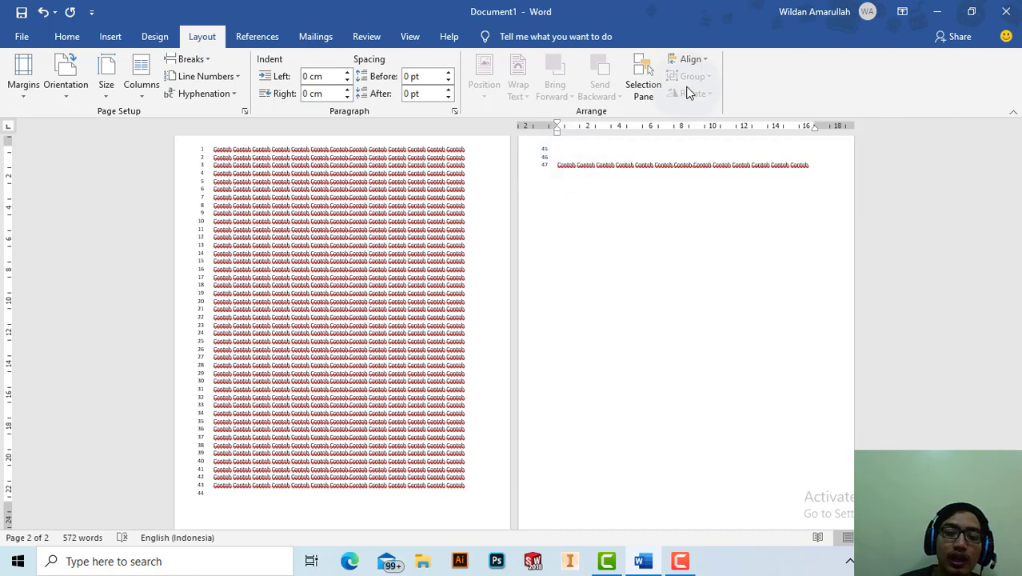
key("BackSpace")
key("BackSpace")
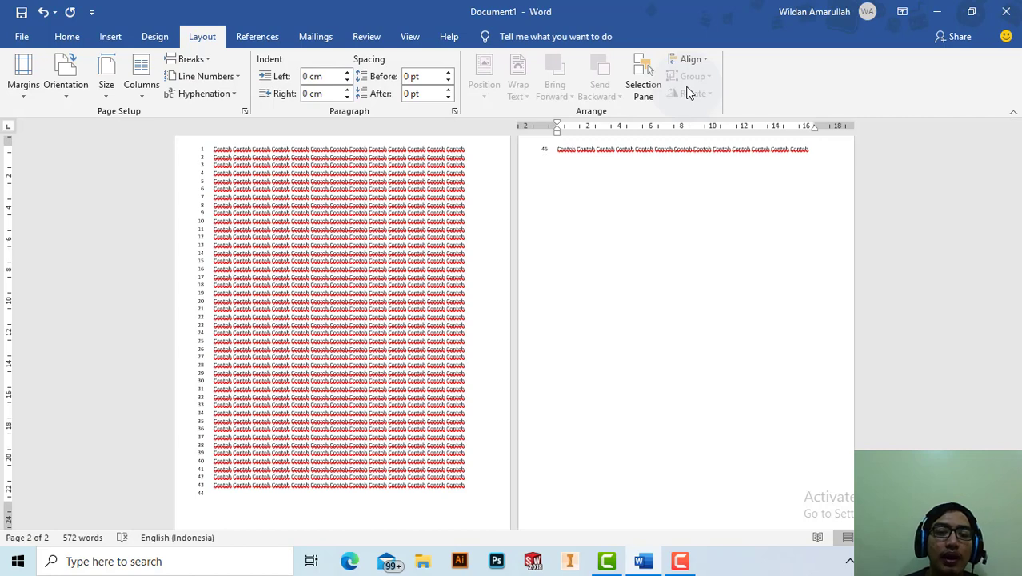
Add blank lines above the page 2 text to push it down to line 48
key("Return")
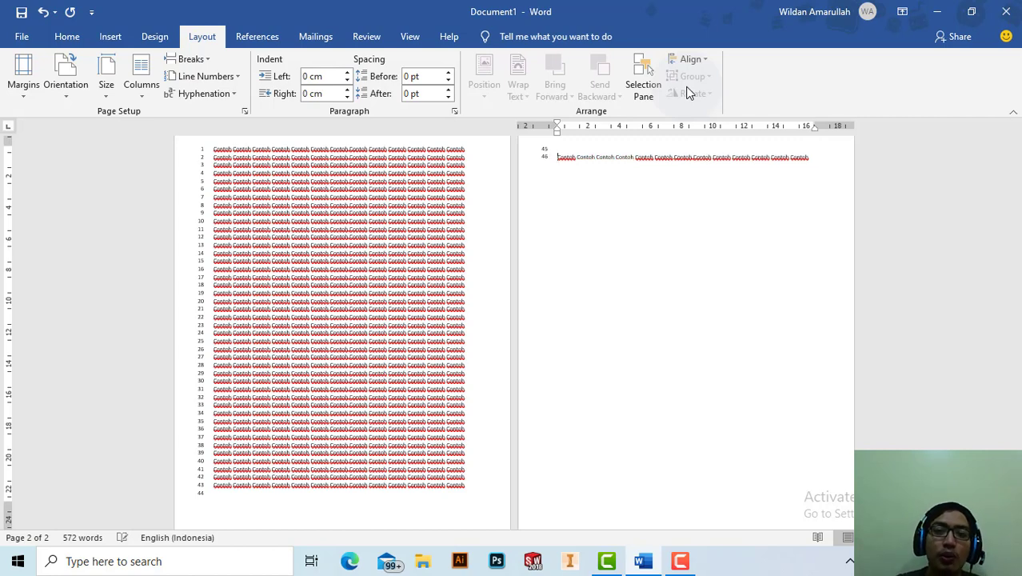
key("Return")
key("Return")
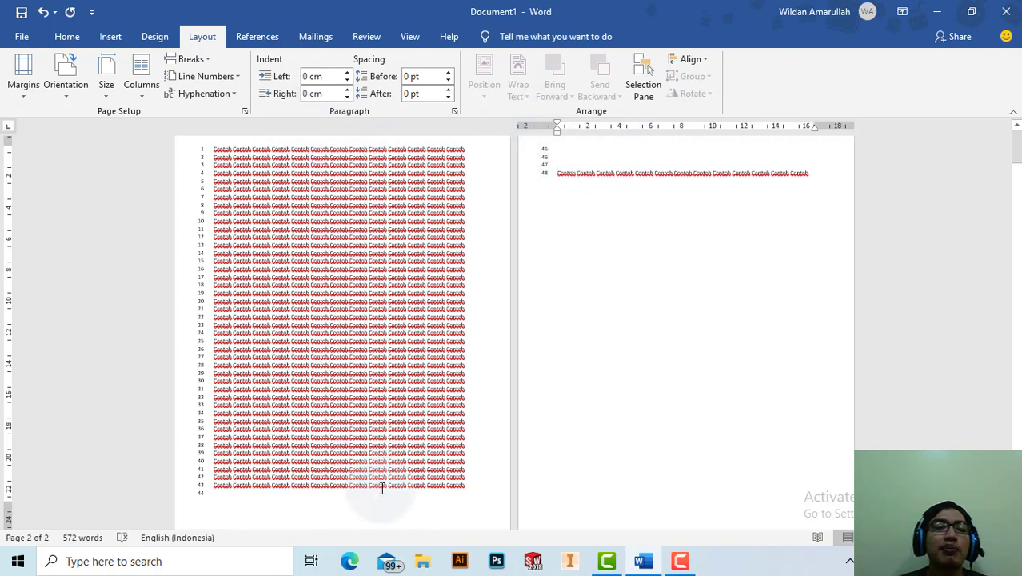
left_click(228, 72)
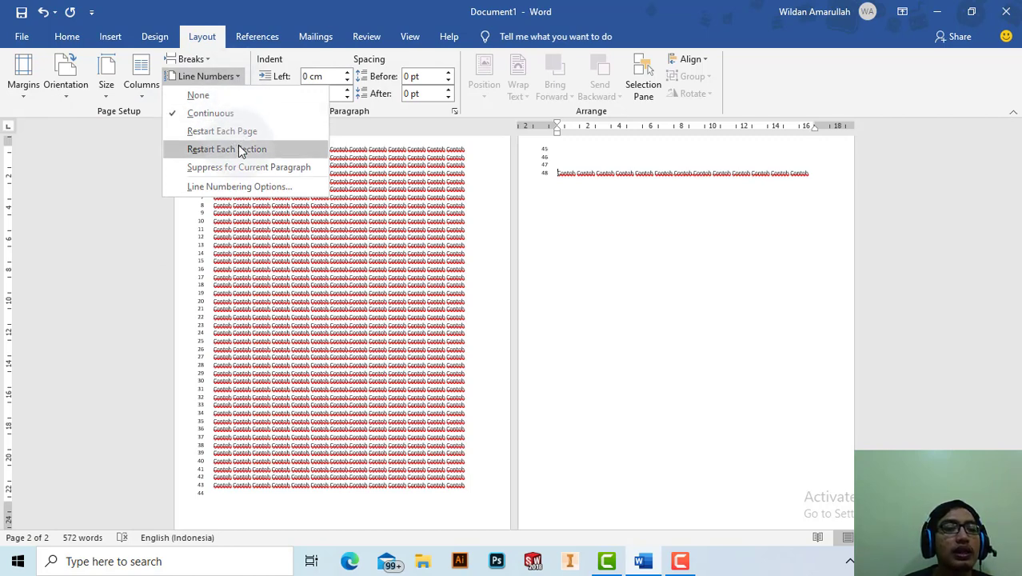
Close the line numbering choices and adjust the empty lines above the page 2 text
left_click(558, 163)
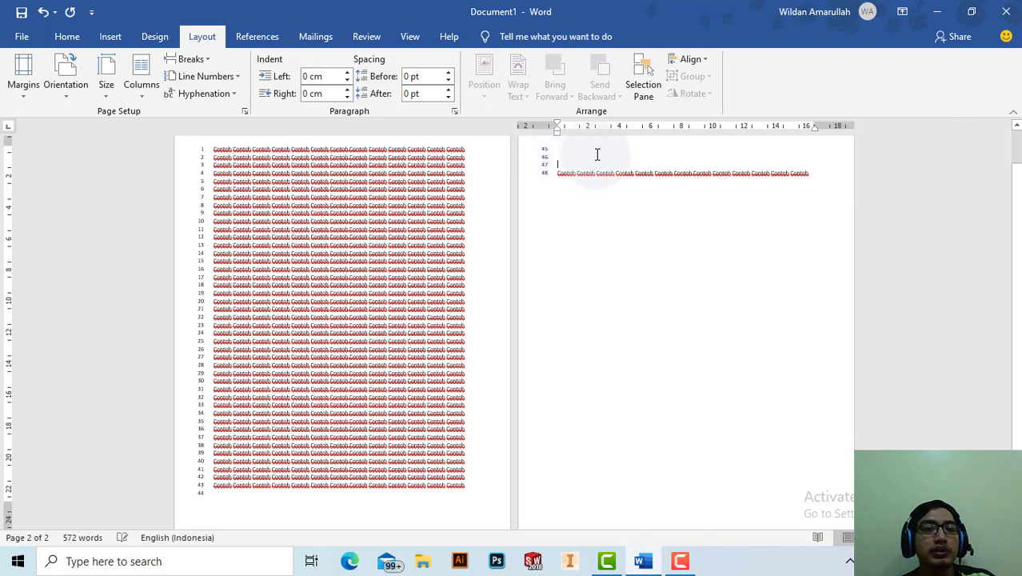
key("BackSpace")
key("BackSpace")
key("BackSpace")
key("Return")
key("Return")
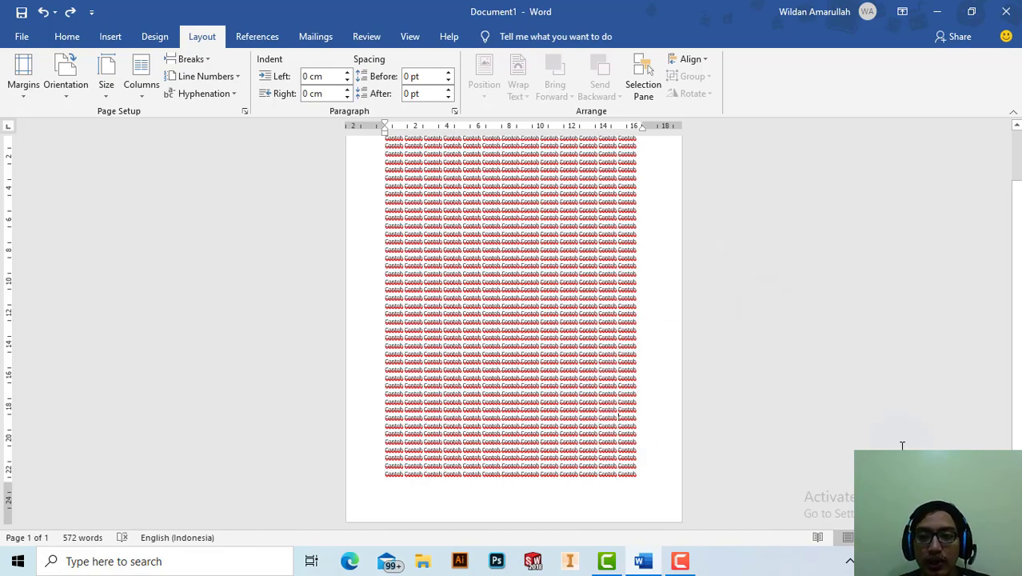
Move the line's last Contoh onto its own line
scroll(576, 340, "up", 1, "ctrl")
scroll(592, 344, "up", 2, "ctrl")
scroll(616, 352, "up", 2, "ctrl")
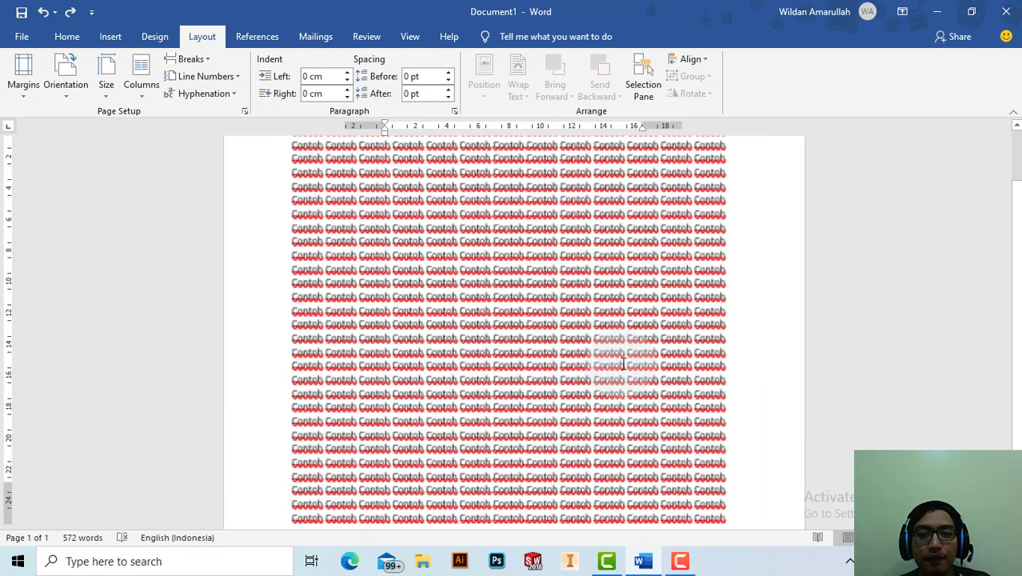
scroll(644, 356, "up", 2)
scroll(645, 354, "up", 1, "ctrl")
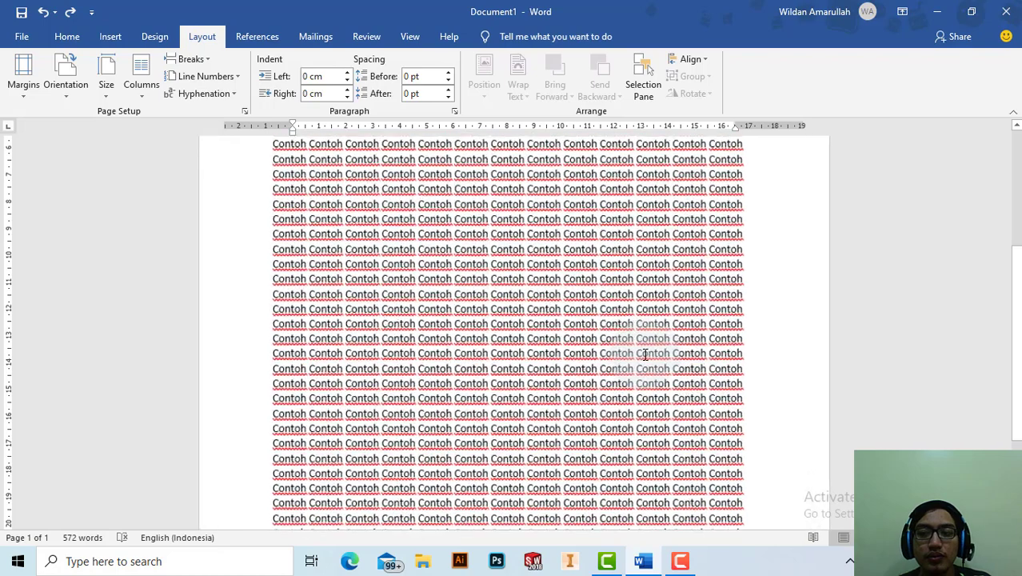
scroll(646, 351, "down", 1, "ctrl")
scroll(645, 350, "down", 1, "ctrl")
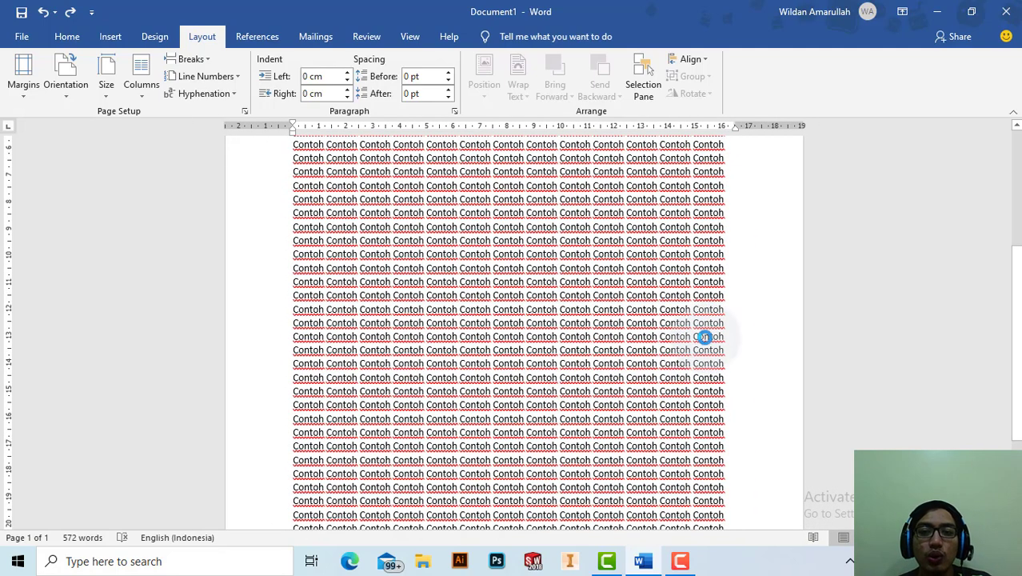
left_click(693, 350)
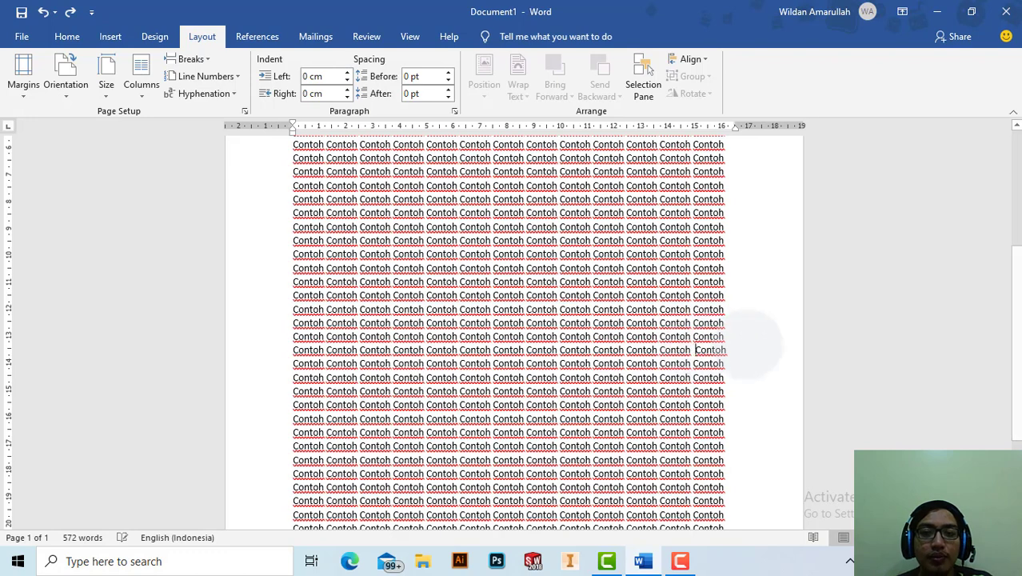
key("Return")
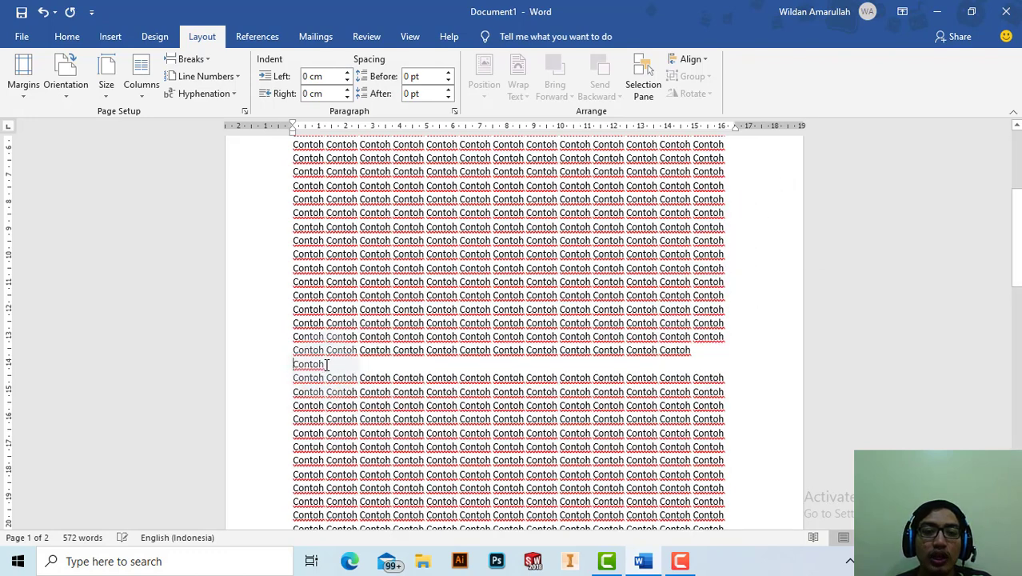
Join the lone Contoh back onto the previous line
left_click(296, 364)
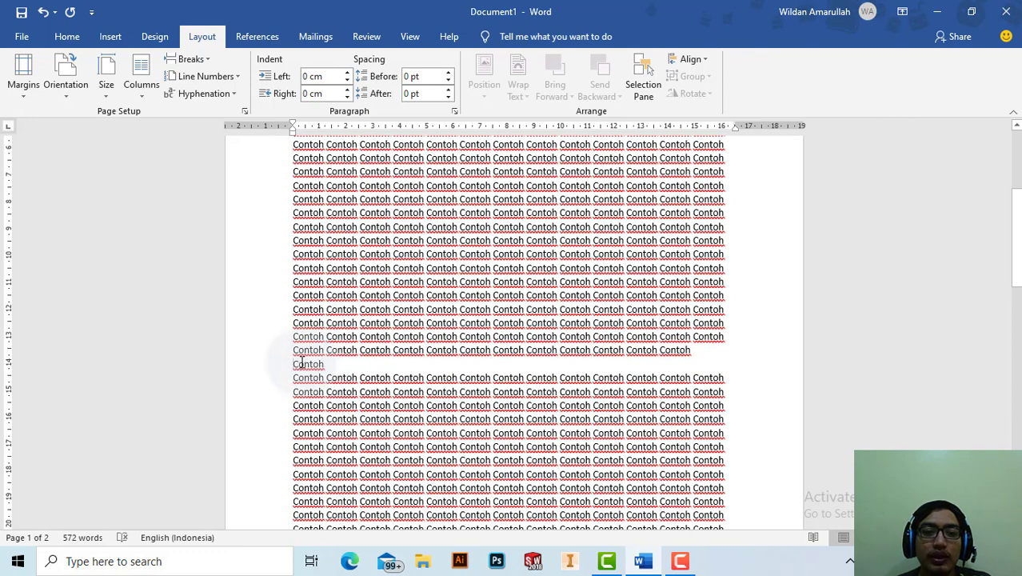
left_click(303, 364)
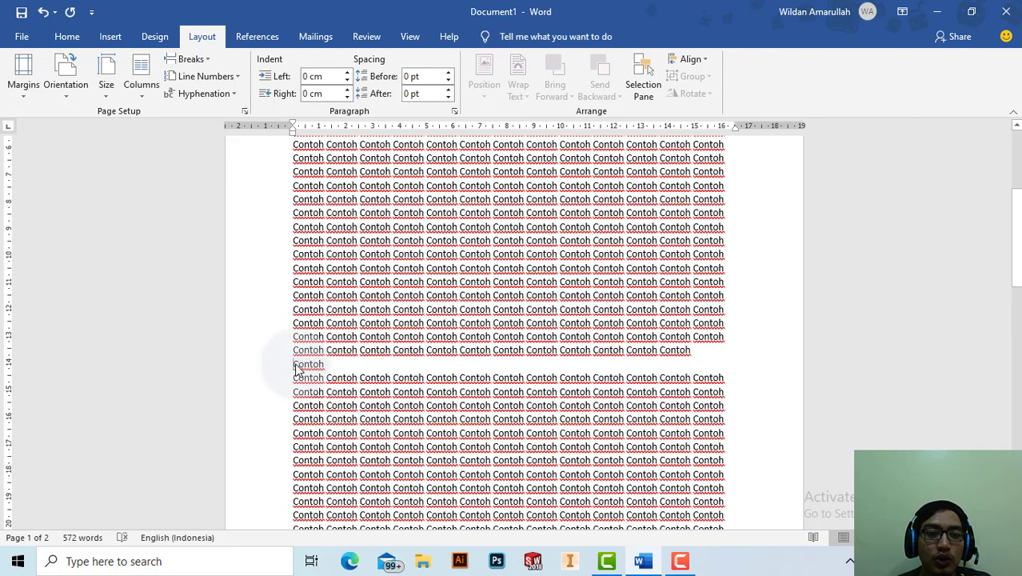
double_click(293, 365)
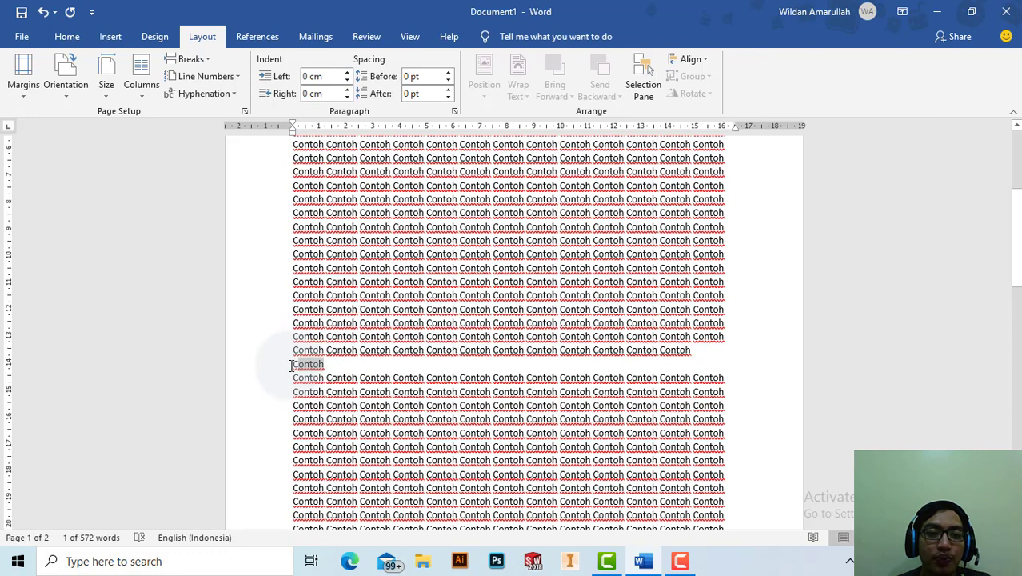
left_click(293, 365)
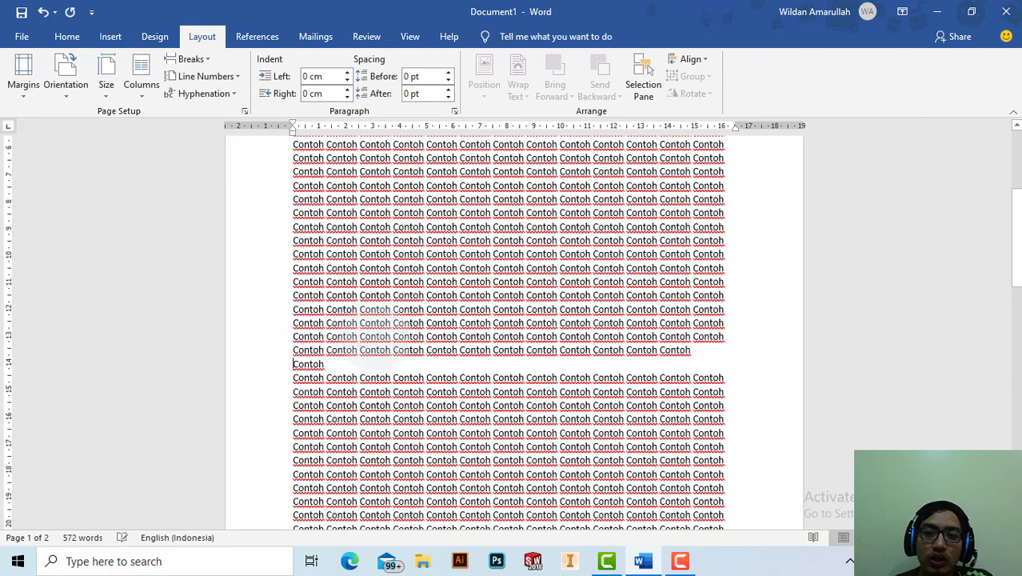
key("BackSpace")
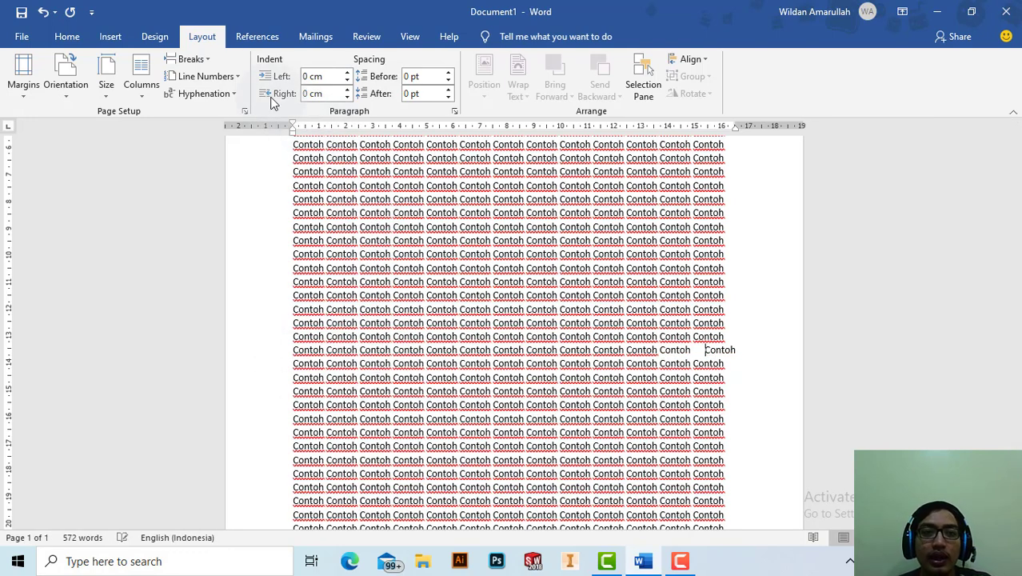
Turn on automatic hyphenation, which splits a line-end word as Con-toh
left_click(206, 93)
left_click(214, 131)
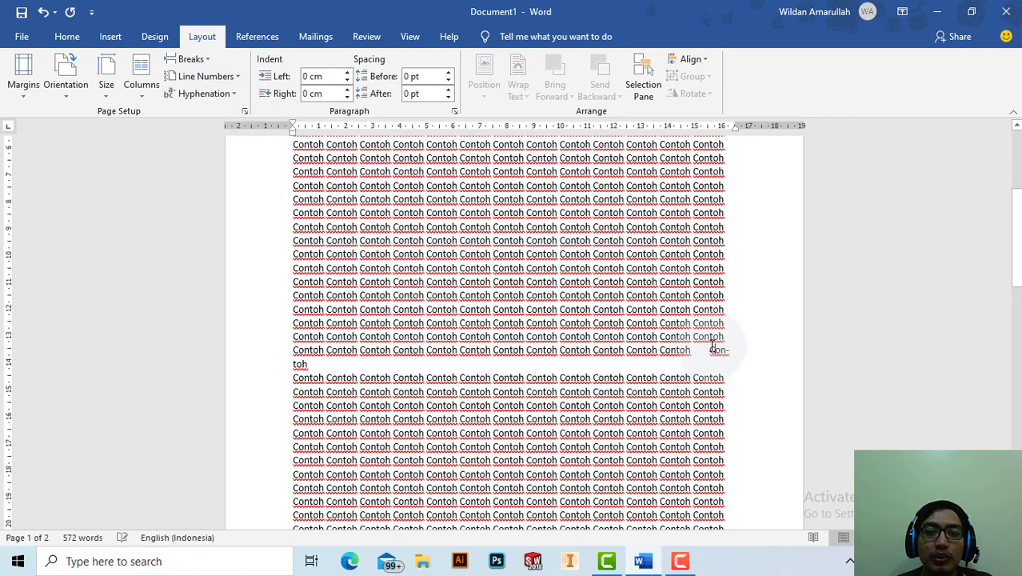
double_click(717, 350)
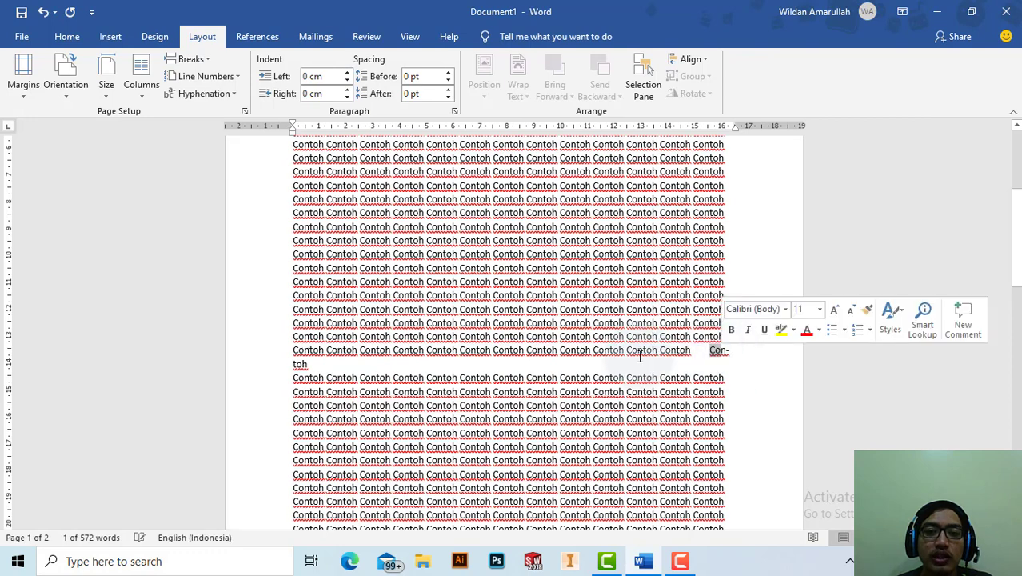
left_click(305, 364)
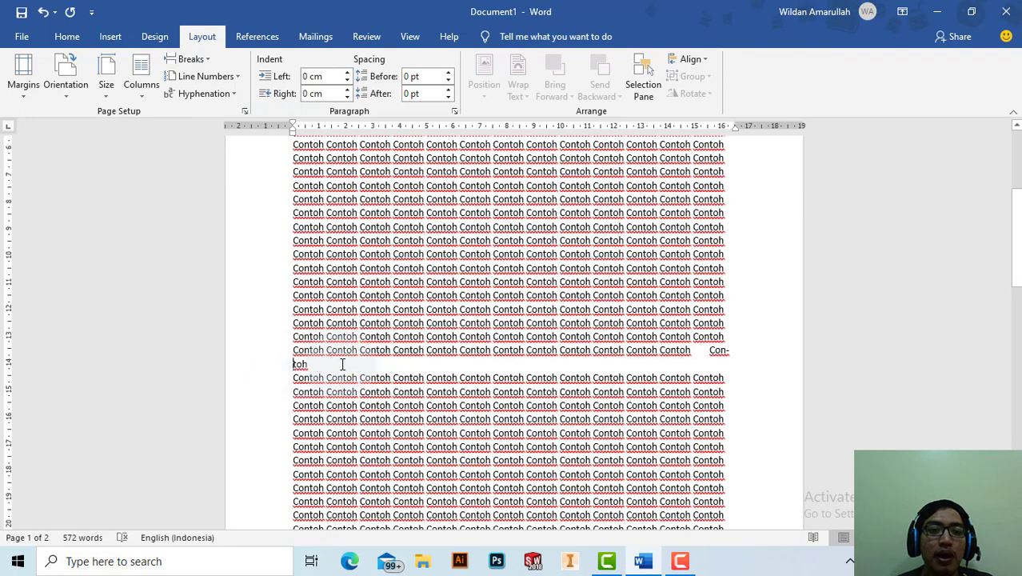
Delete the 'Con-' fragment and retype 'Con' so Contoh is whole, removing the extra space
left_click(361, 424)
left_click(755, 332)
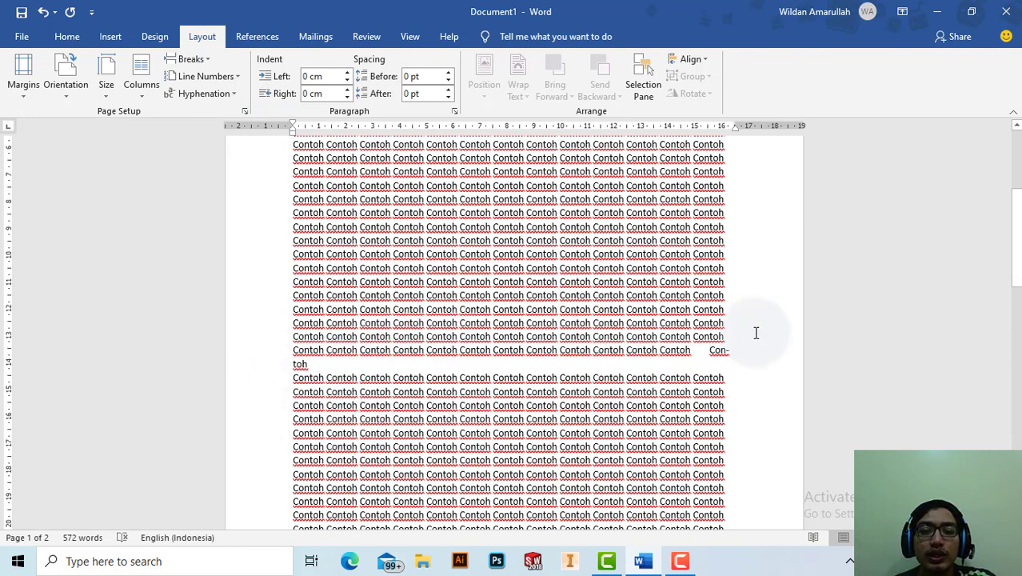
key("BackSpace")
key("BackSpace")
key("BackSpace")
key("BackSpace")
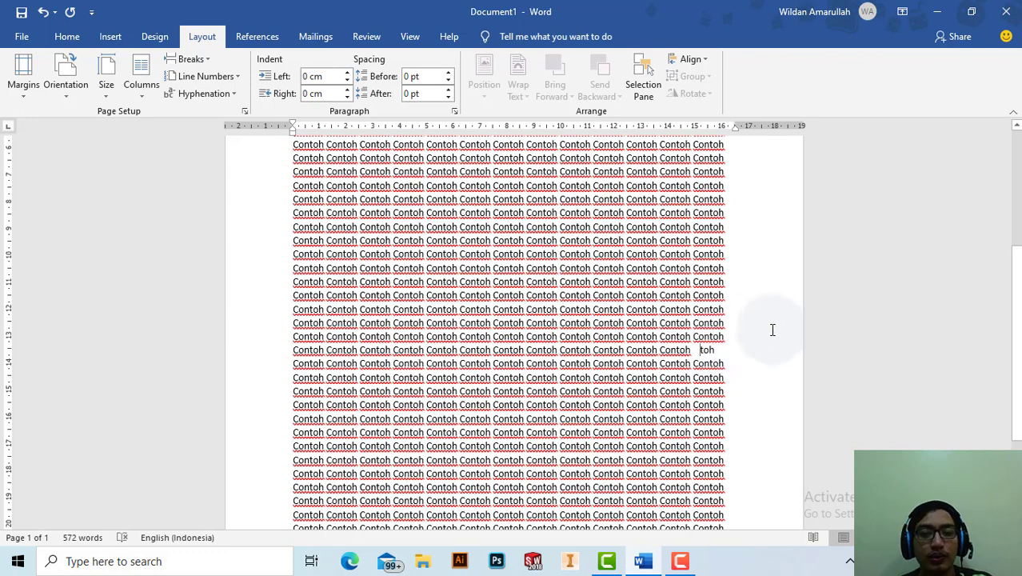
type("C")
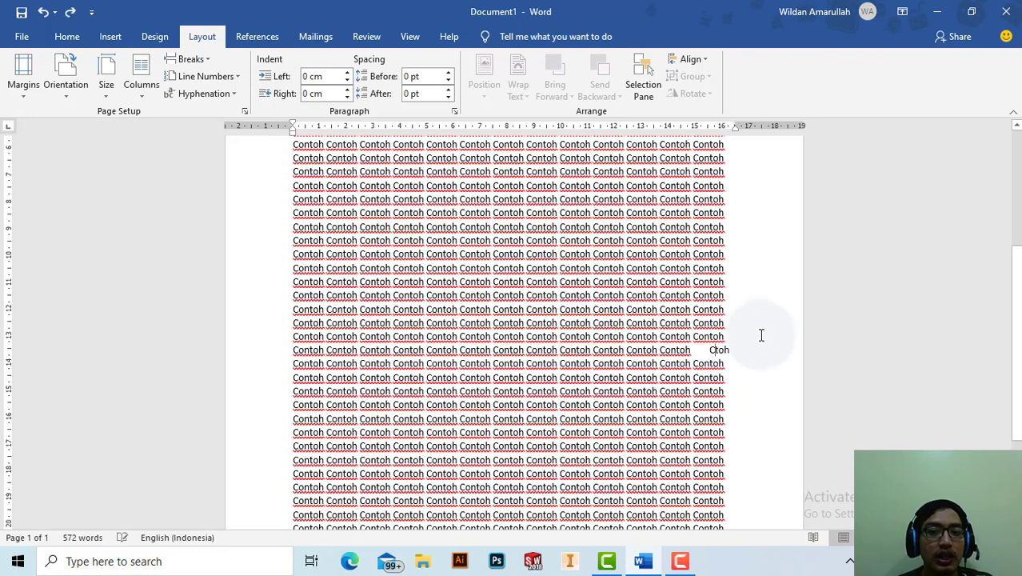
type("on")
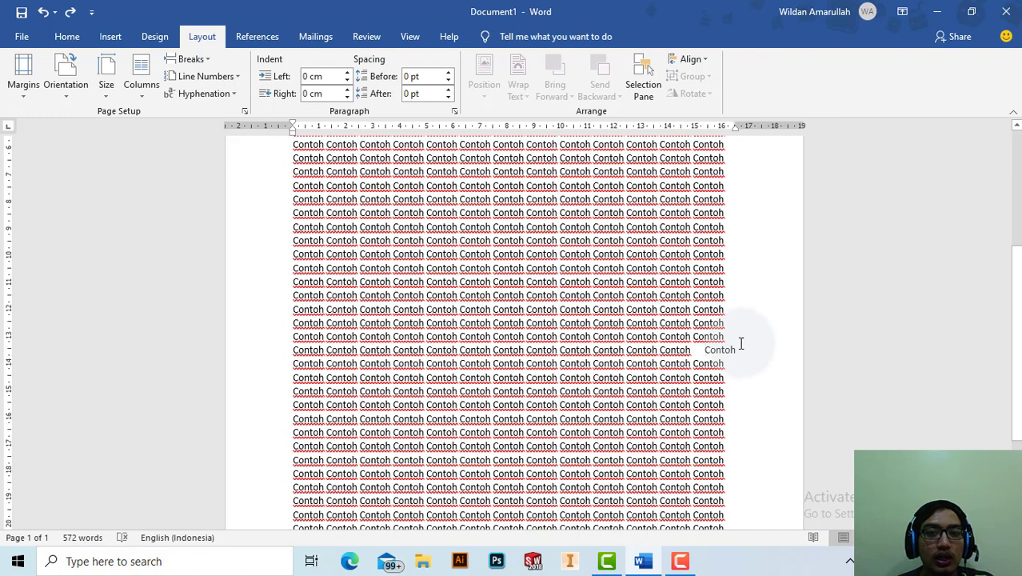
key("Return")
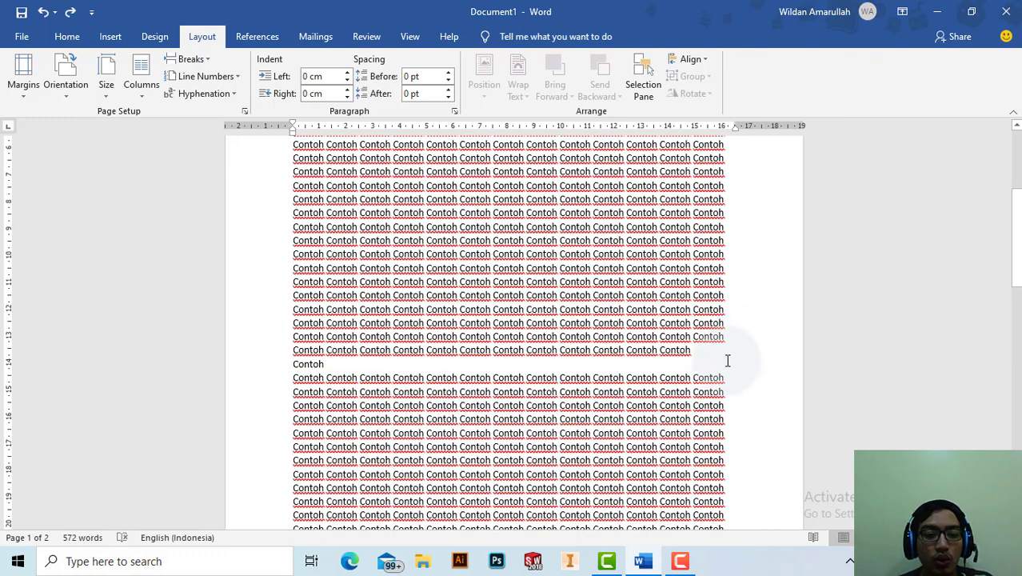
key("BackSpace")
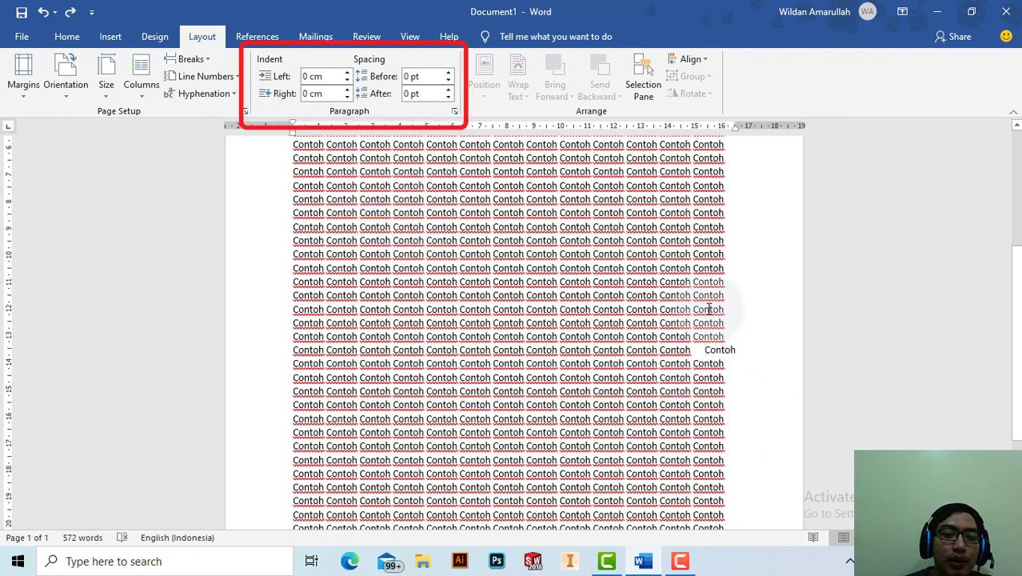
key("BackSpace")
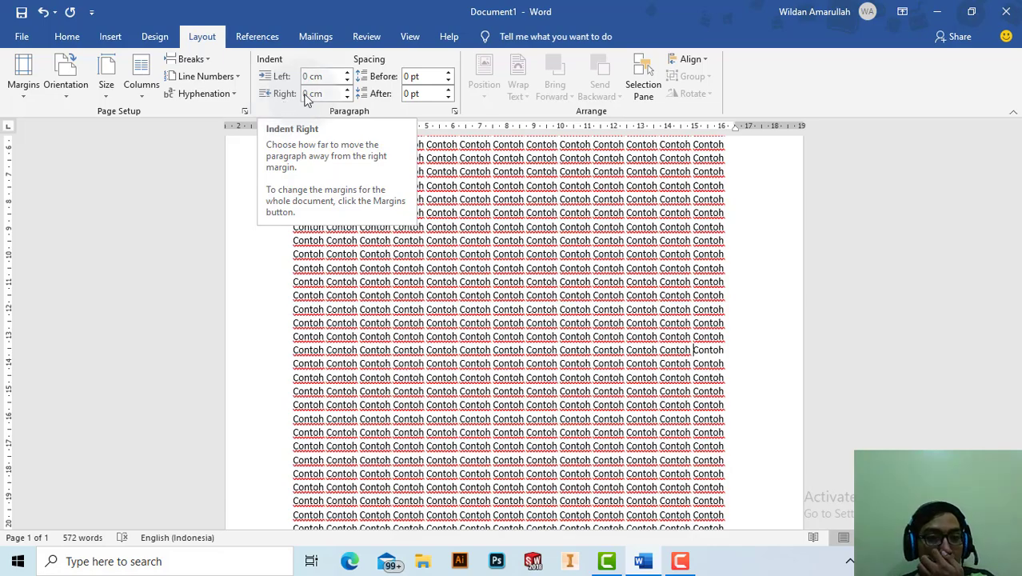
scroll(573, 304, "down", 1, "ctrl")
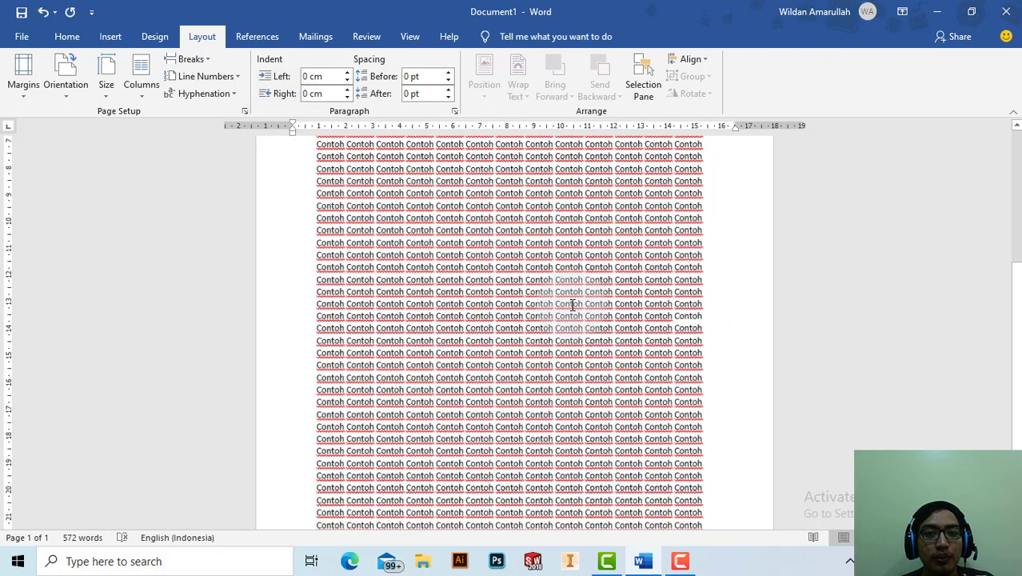
scroll(573, 304, "down", 1, "ctrl")
left_click(347, 81)
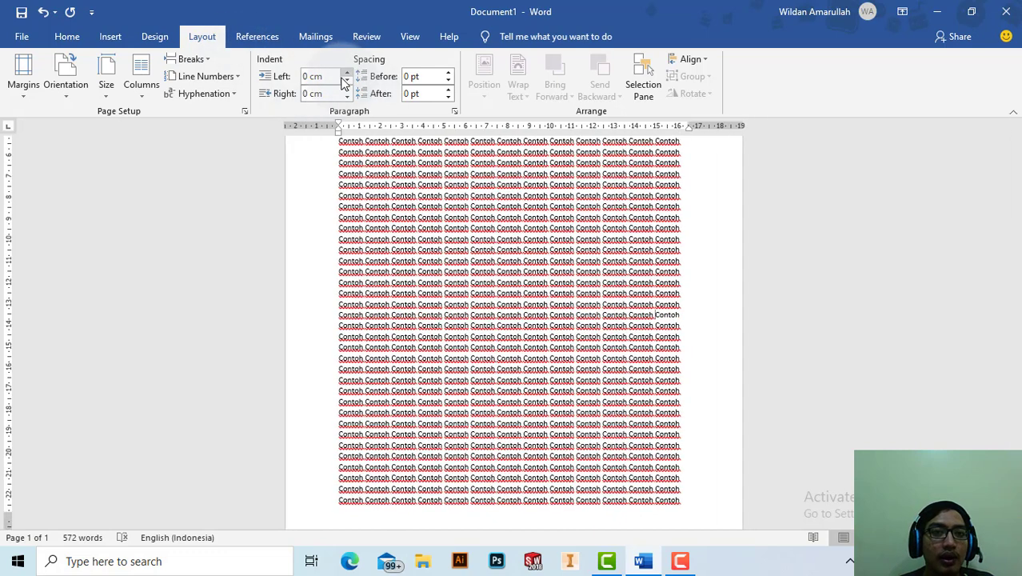
left_click(347, 80)
left_click(347, 81)
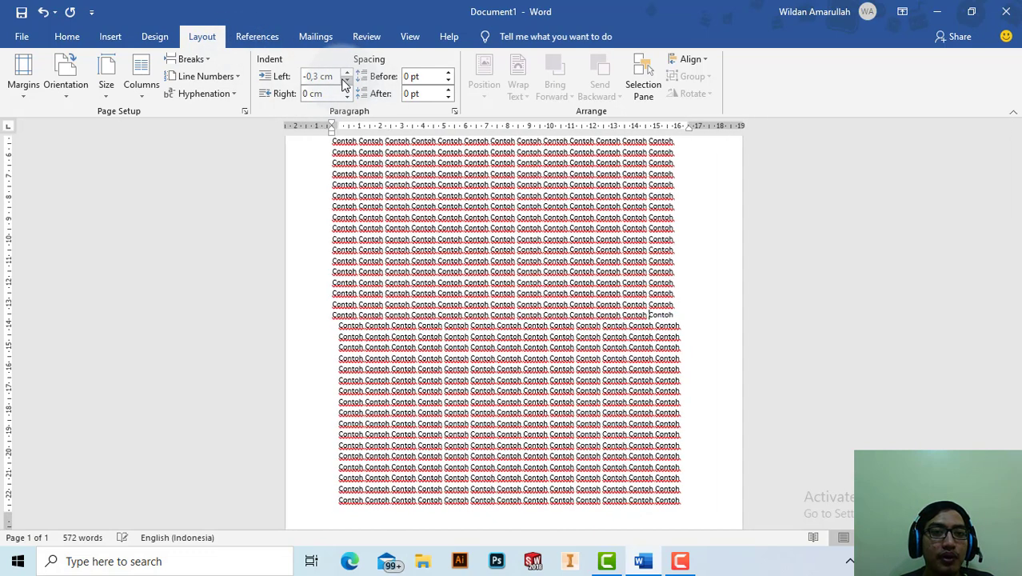
left_click(346, 81)
left_click(347, 81)
left_click(346, 81)
left_click(347, 80)
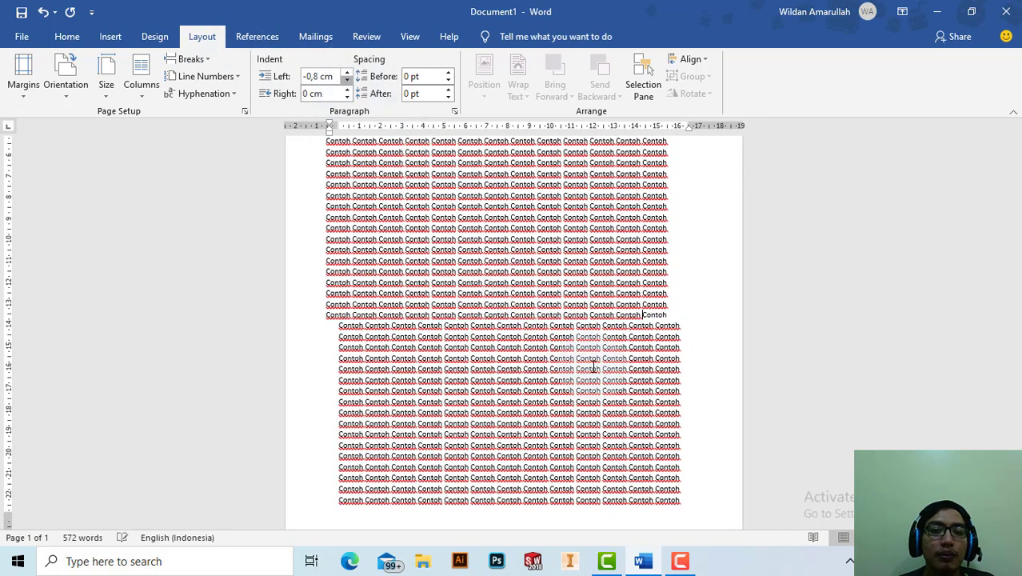
left_click(347, 81)
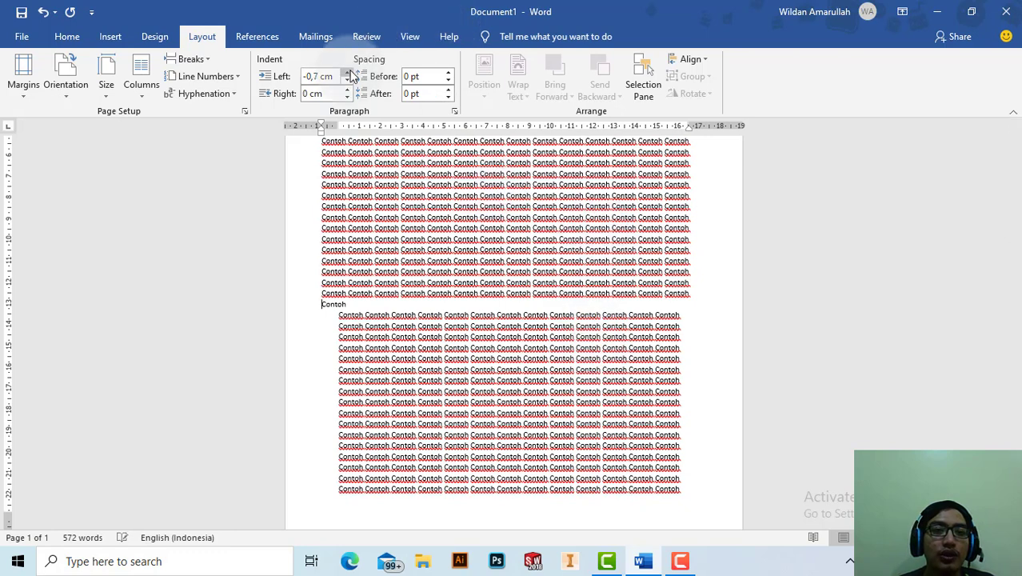
left_click(348, 72)
left_click(348, 72)
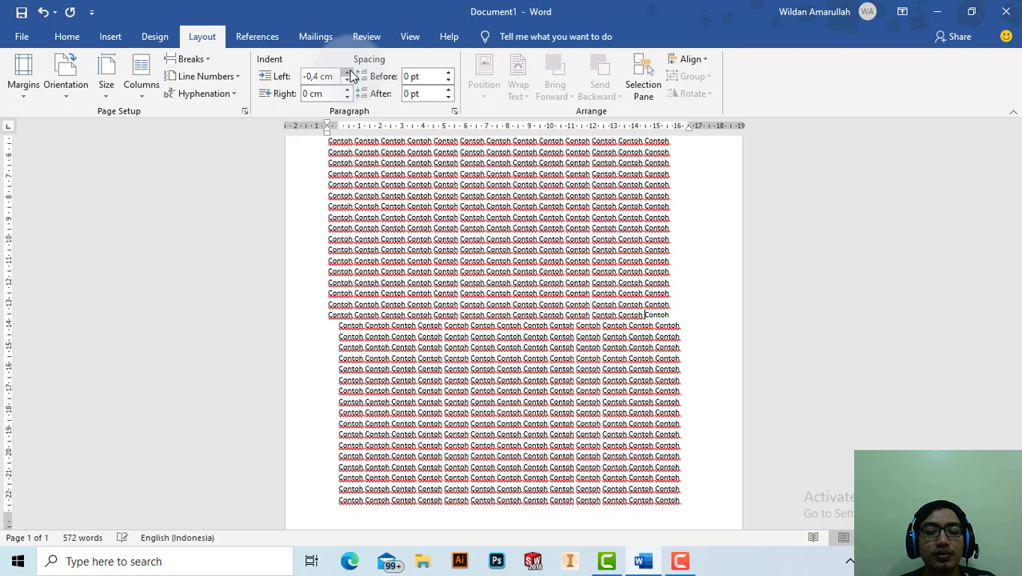
left_click(348, 72)
left_click(348, 72)
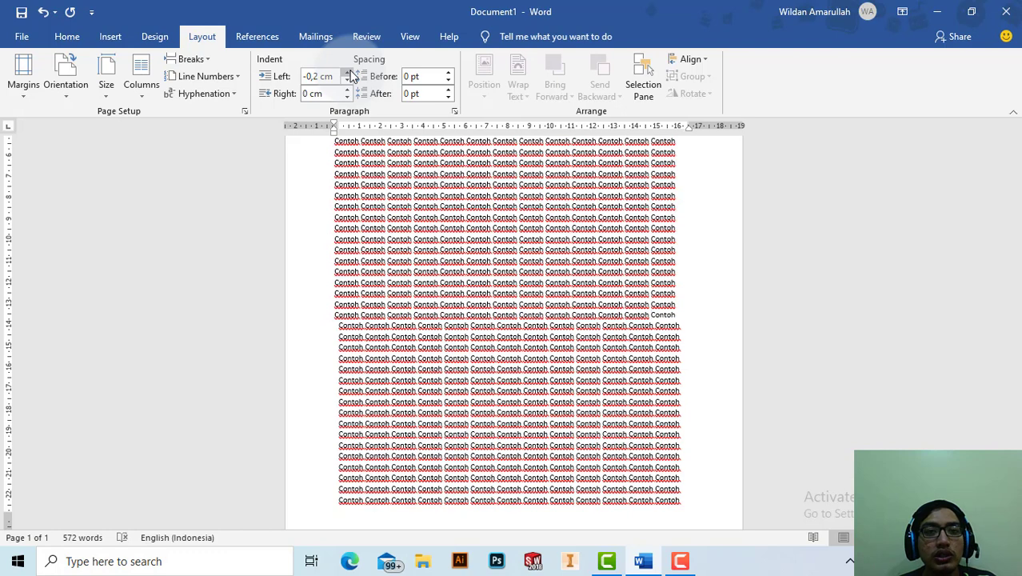
left_click(348, 72)
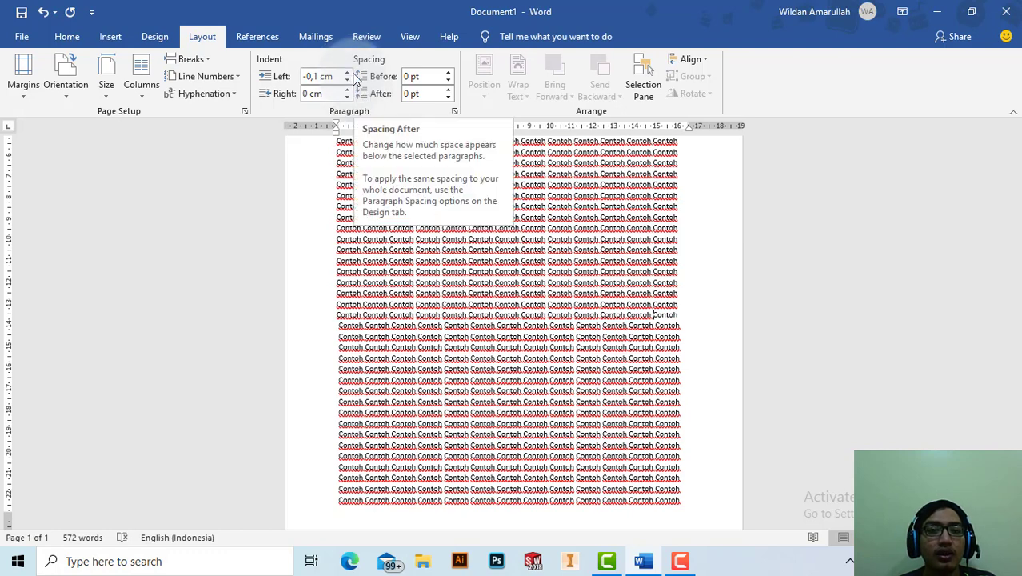
left_click(348, 72)
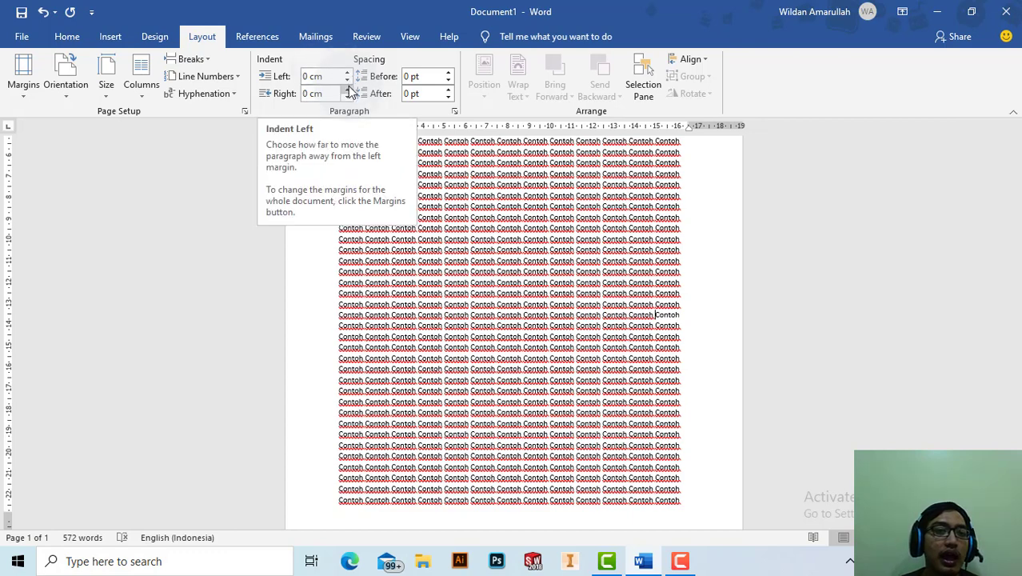
left_click(348, 90)
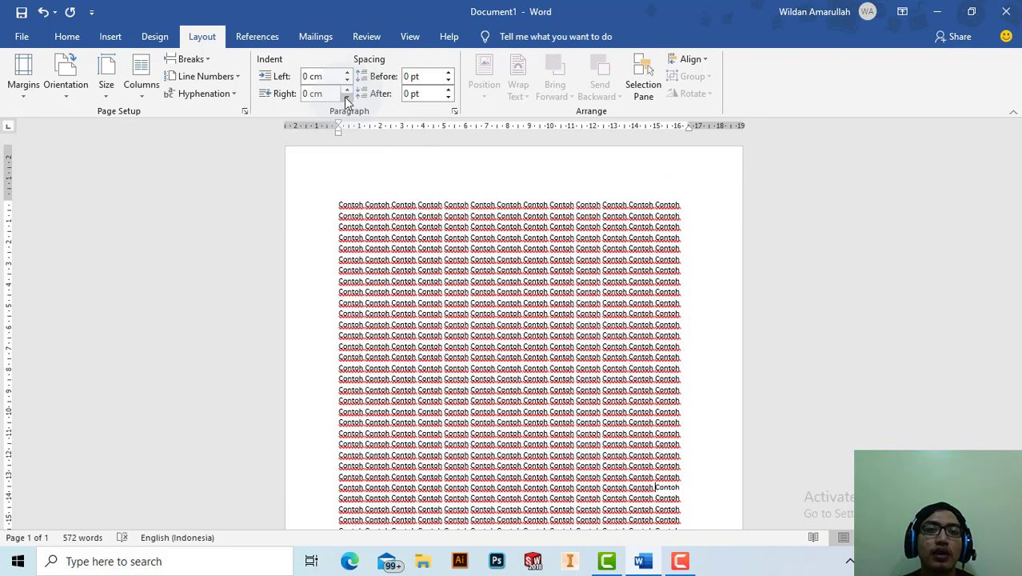
Extend the right indent to -0,7 cm, then reset it to 0 cm
left_click(346, 97)
left_click(347, 97)
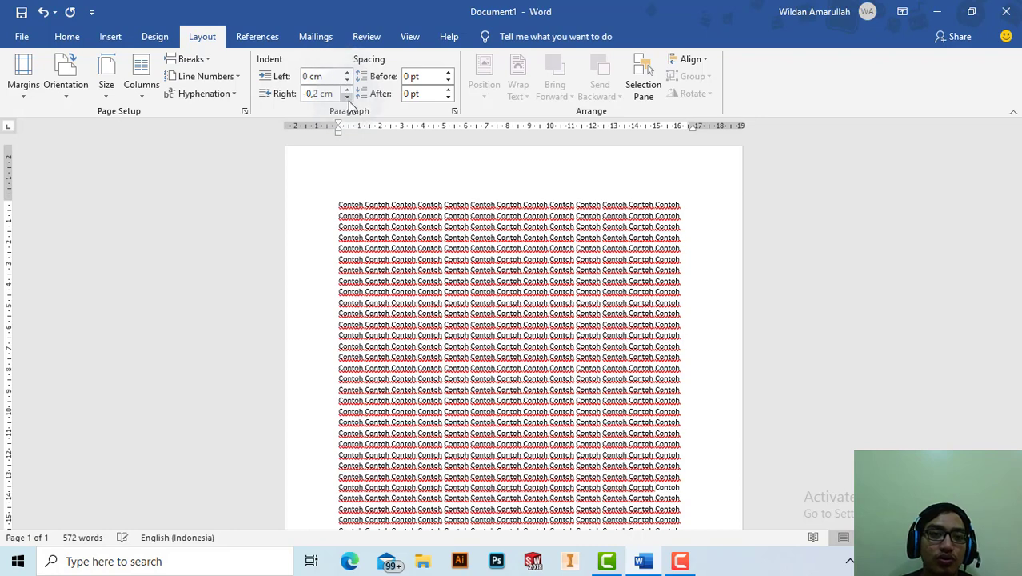
left_click(346, 97)
left_click(346, 96)
left_click(347, 97)
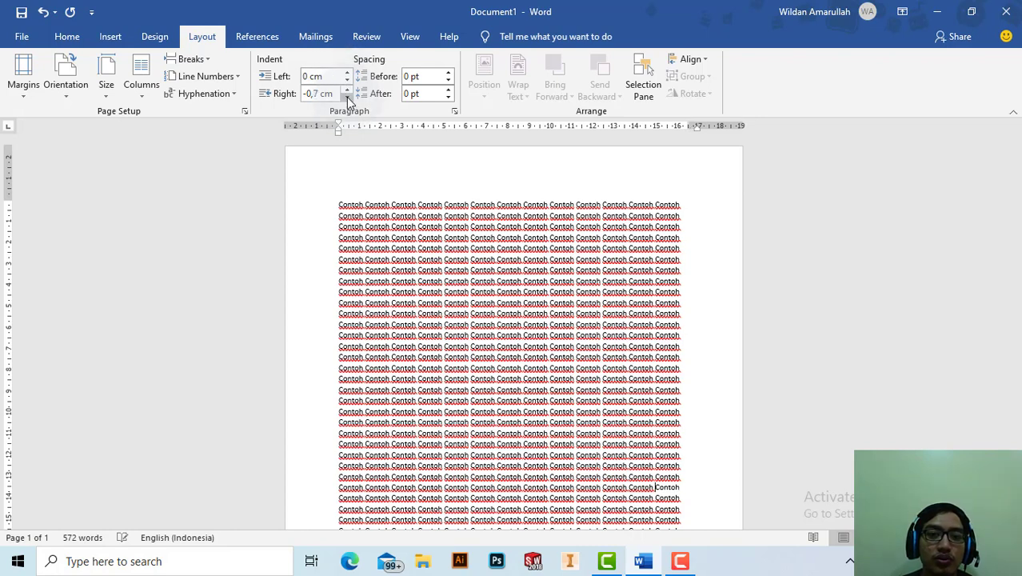
scroll(720, 412, "down", 2)
scroll(720, 412, "down", 4)
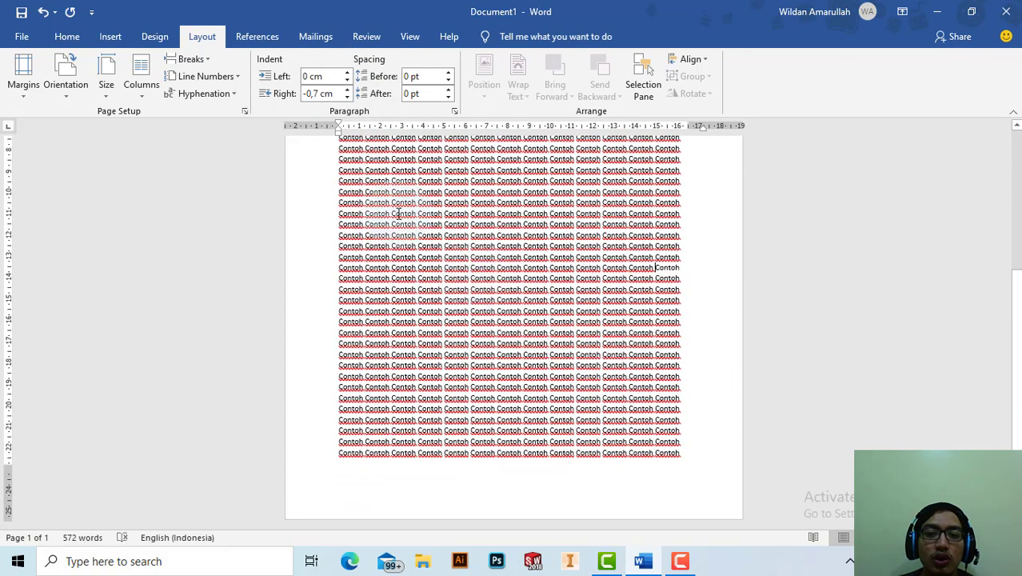
left_click(319, 94)
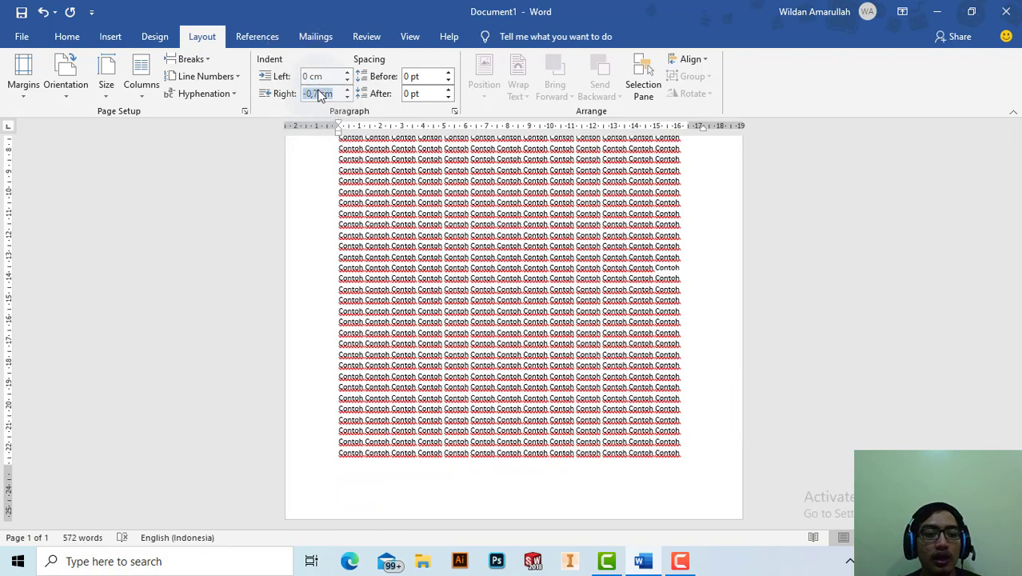
type("0")
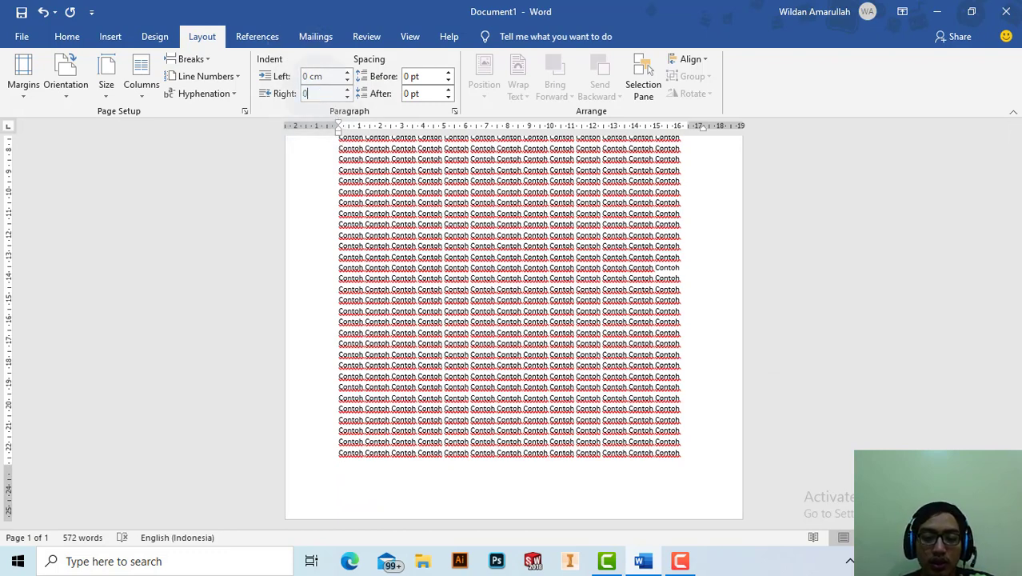
key("Return")
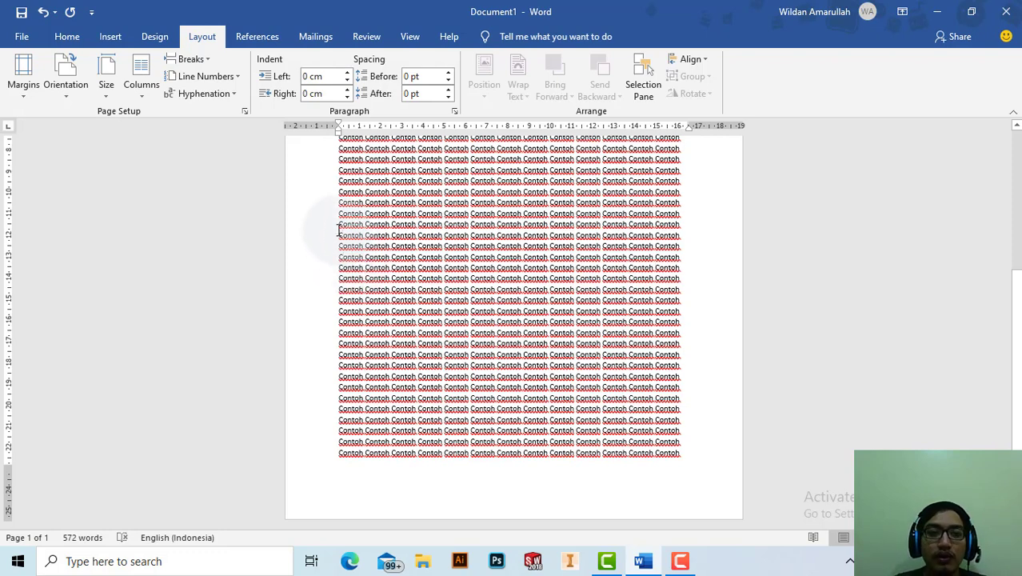
Split the text into two paragraphs with a blank line and set the right indent to 0 cm
key("Return")
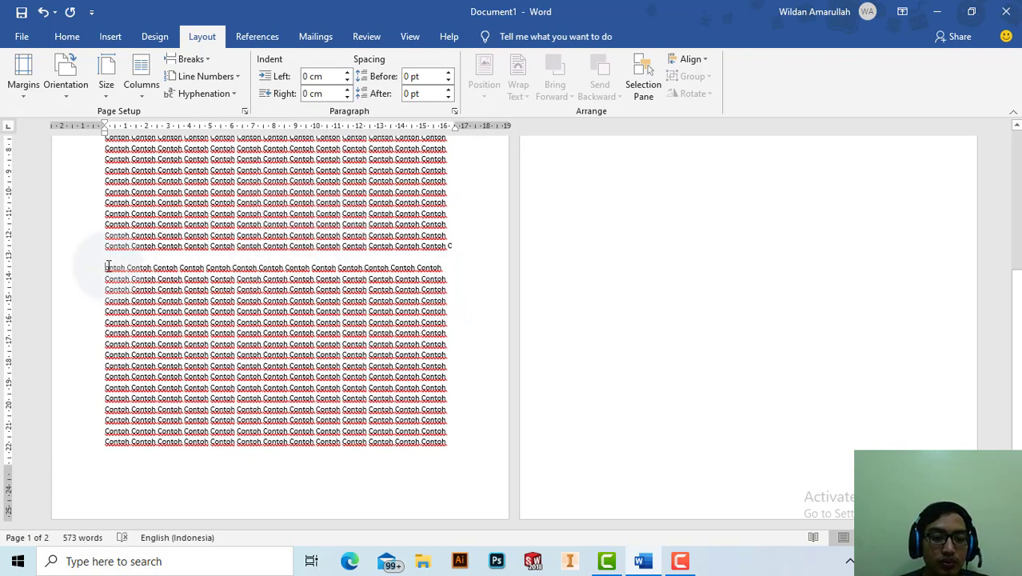
key("BackSpace")
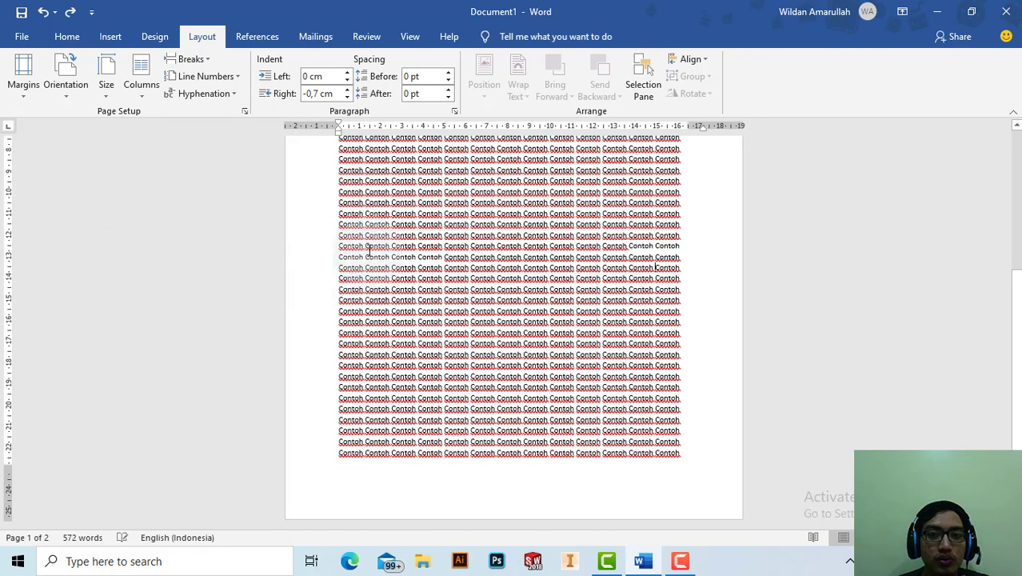
left_click(341, 257)
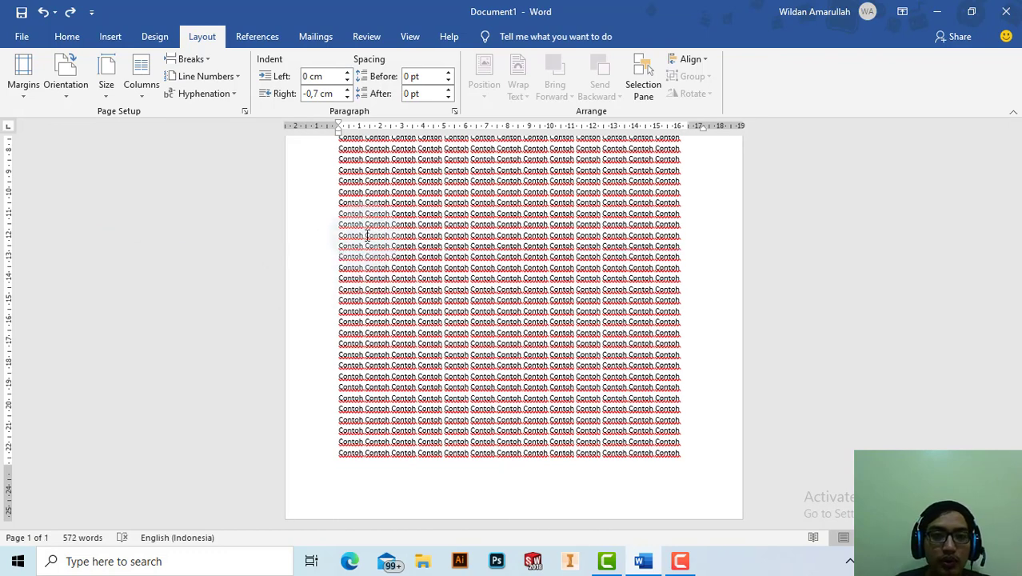
key("Return")
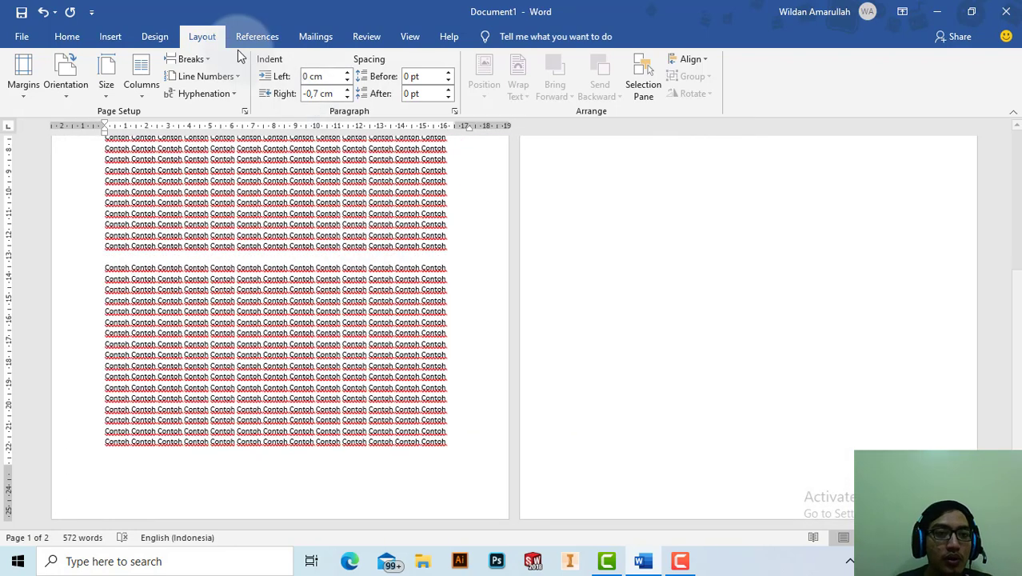
left_click(183, 245)
scroll(265, 246, "up", 2)
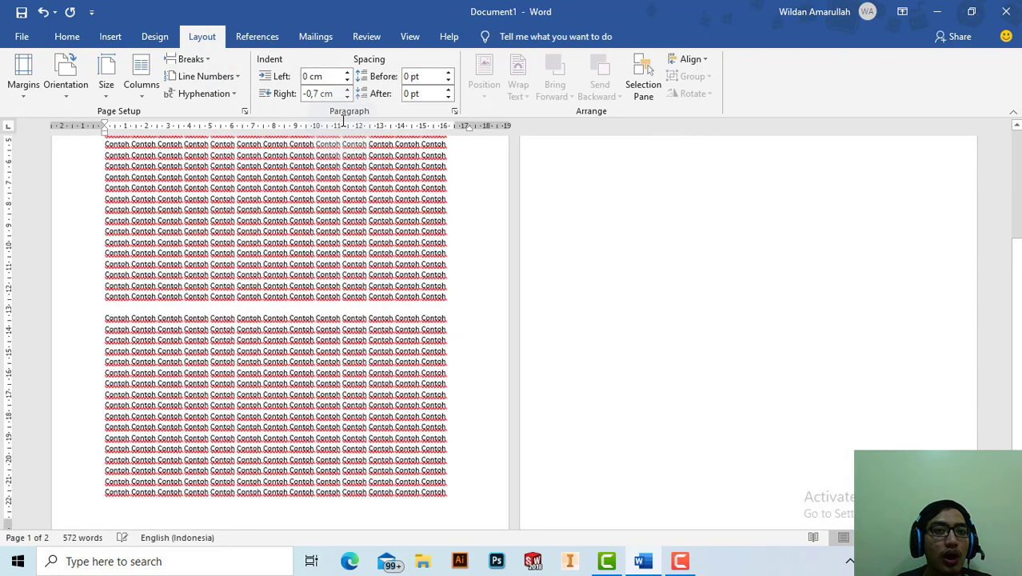
left_click(328, 92)
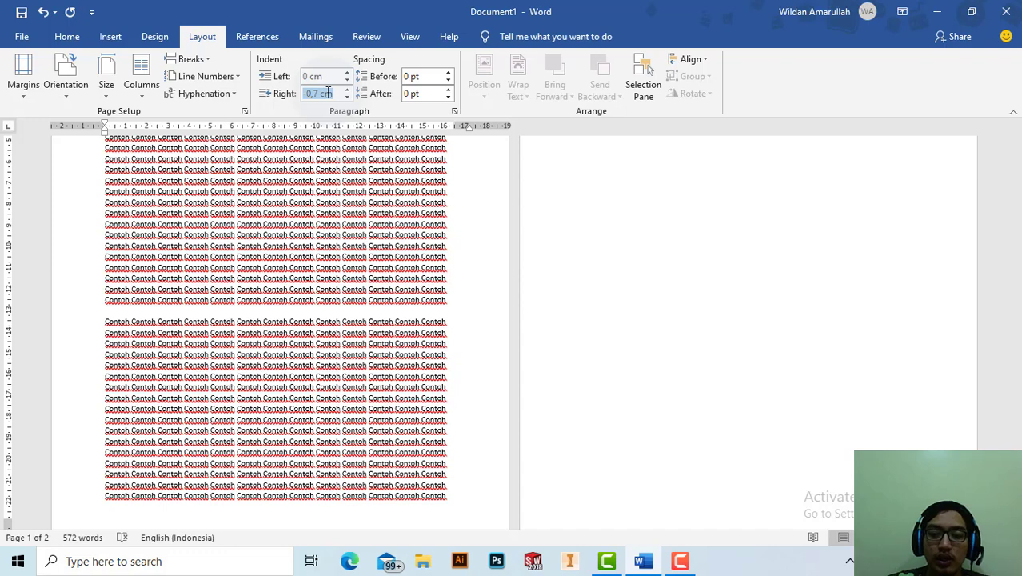
type("0")
key("Return")
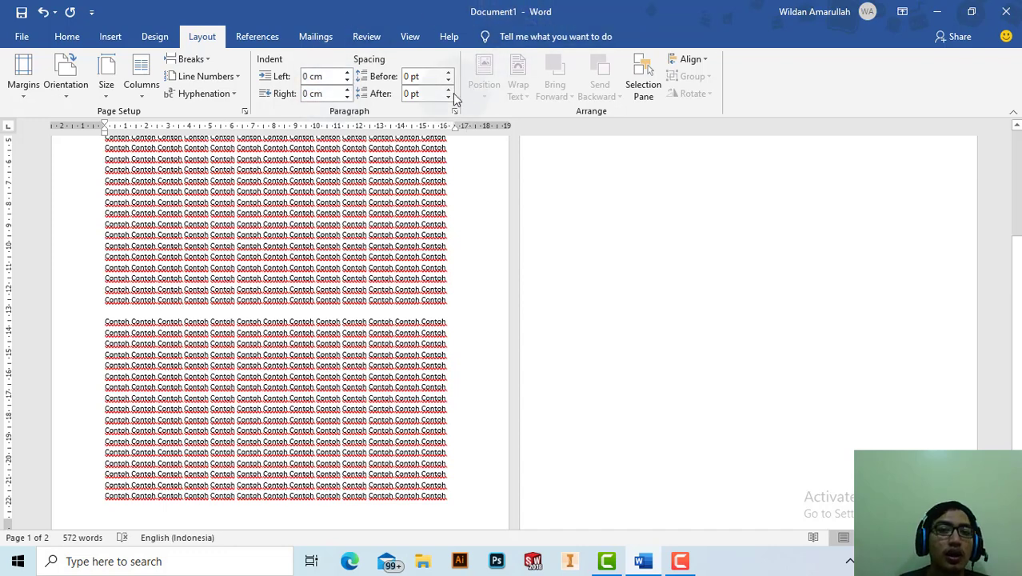
left_click(447, 72)
left_click(446, 73)
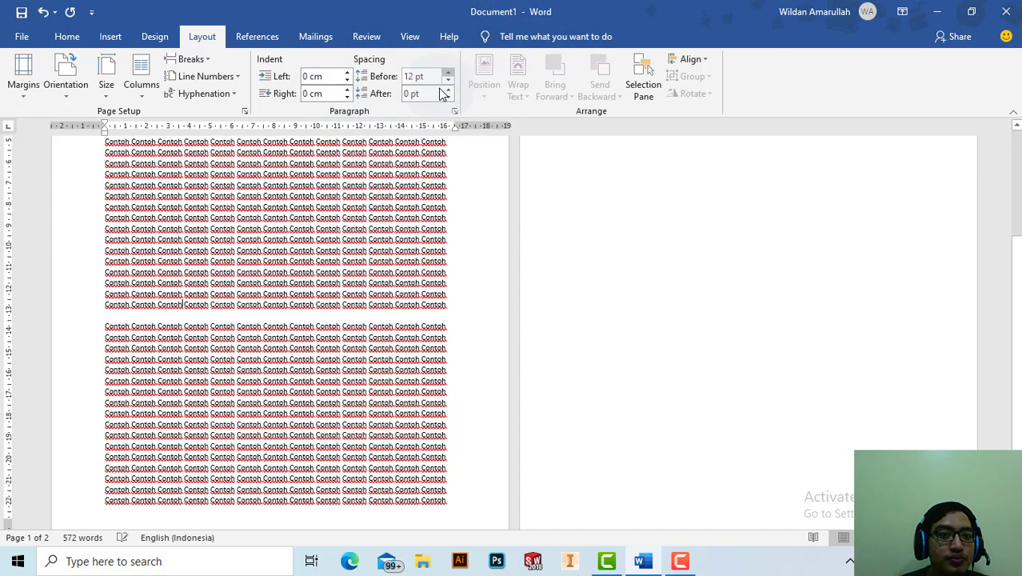
left_click(448, 80)
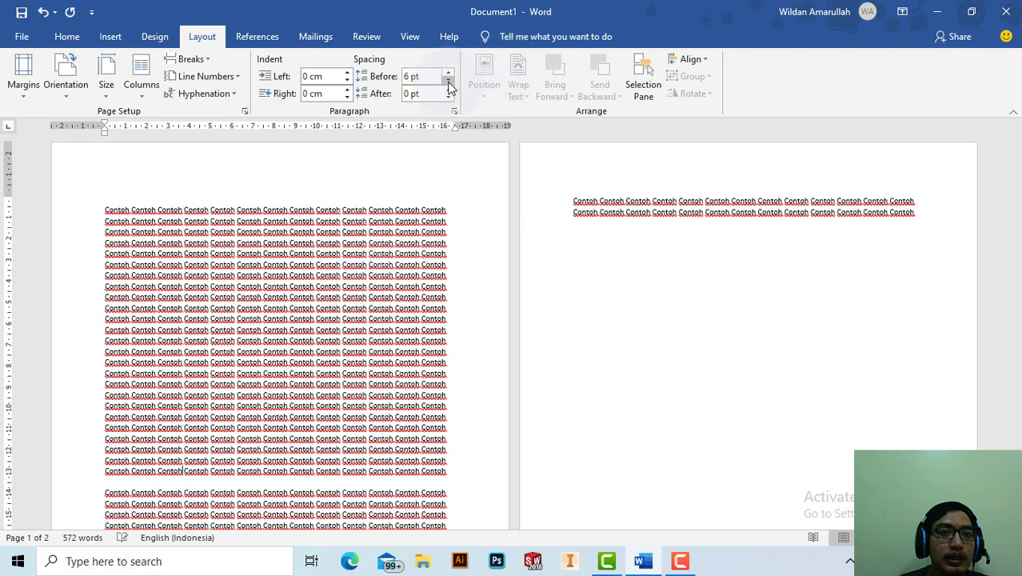
left_click(448, 80)
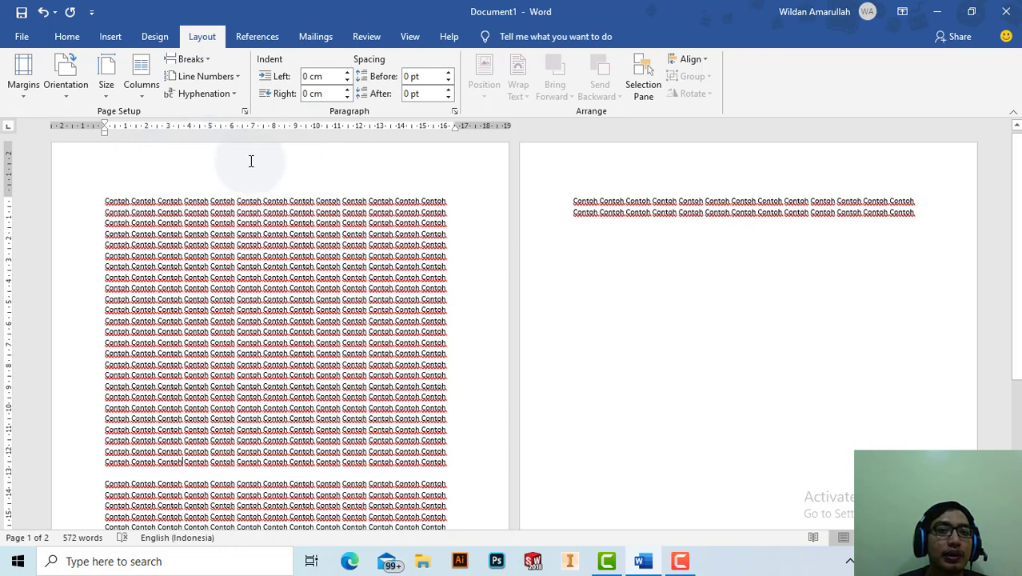
left_click(449, 72)
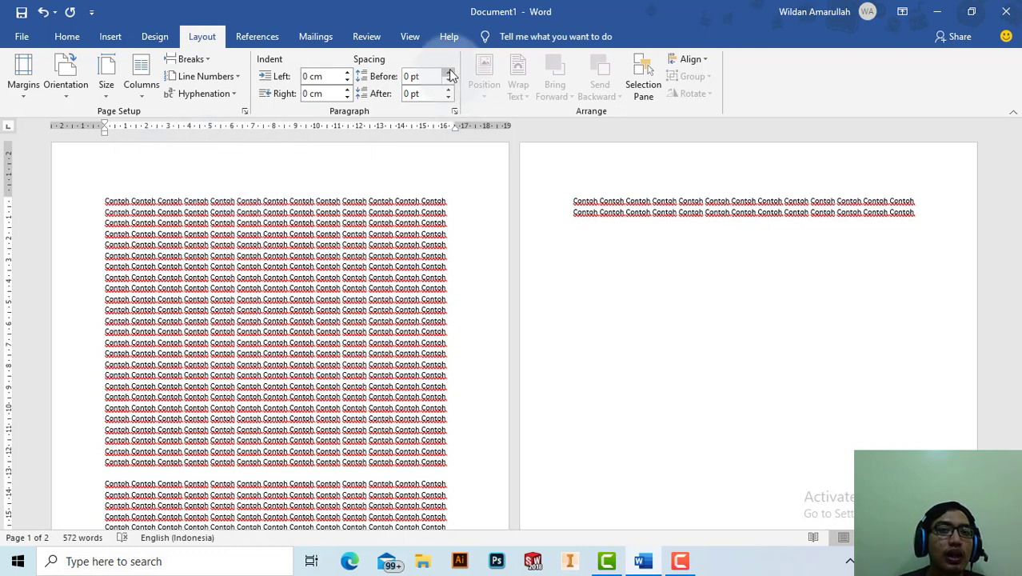
left_click(449, 70)
left_click(449, 69)
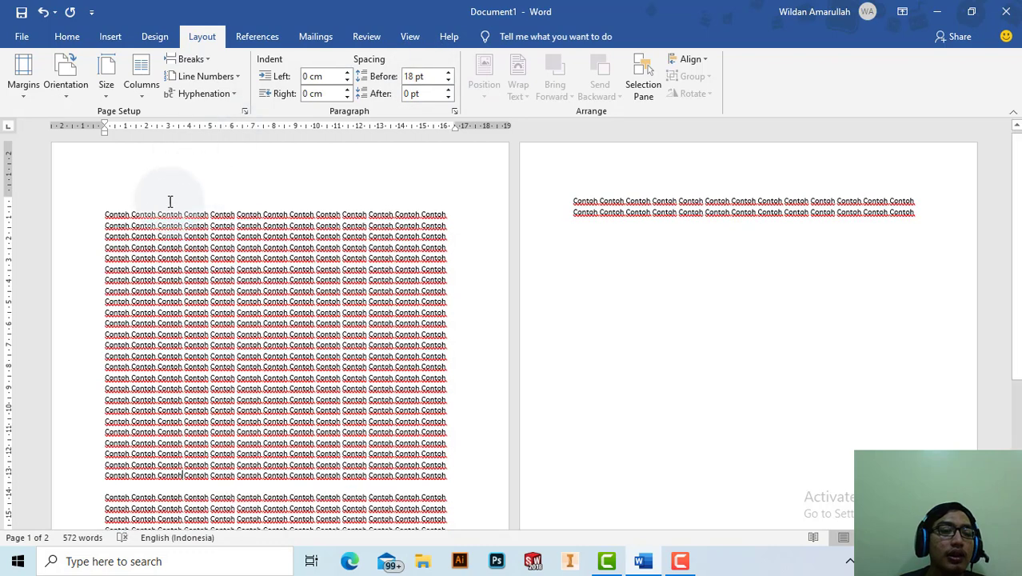
left_click(451, 81)
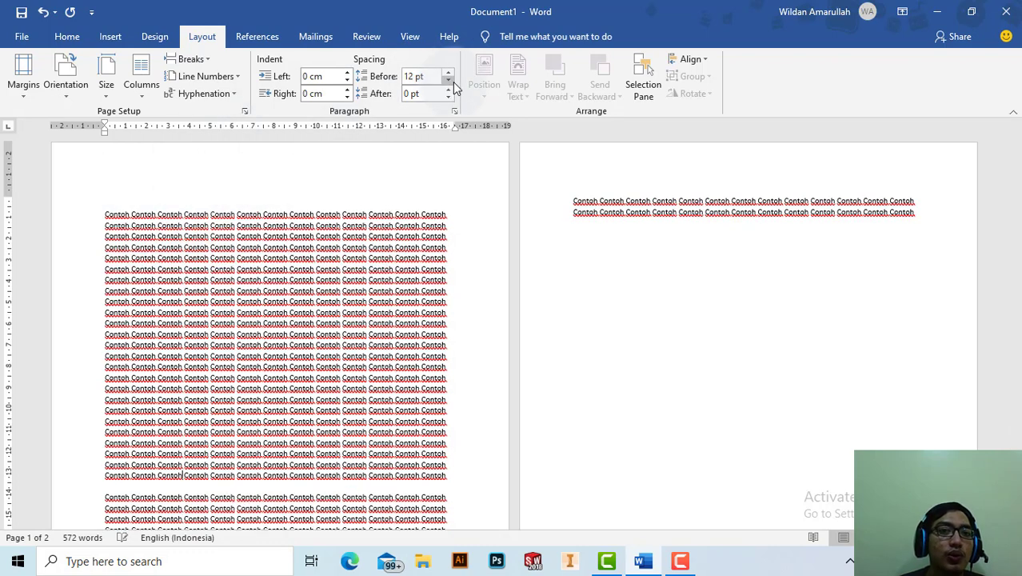
left_click(450, 81)
left_click(451, 81)
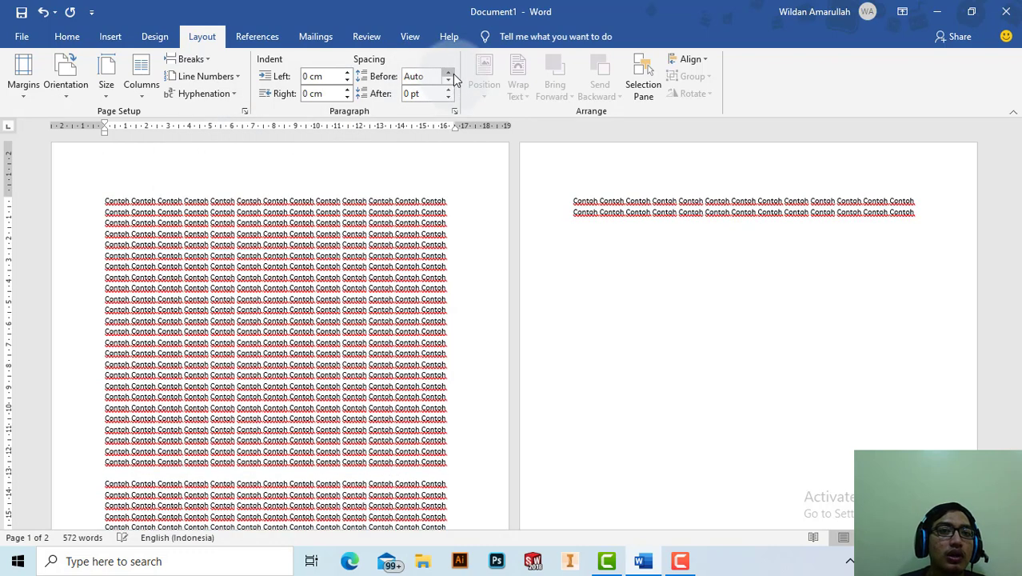
left_click(449, 71)
scroll(259, 240, "down", 3)
scroll(260, 240, "down", 2)
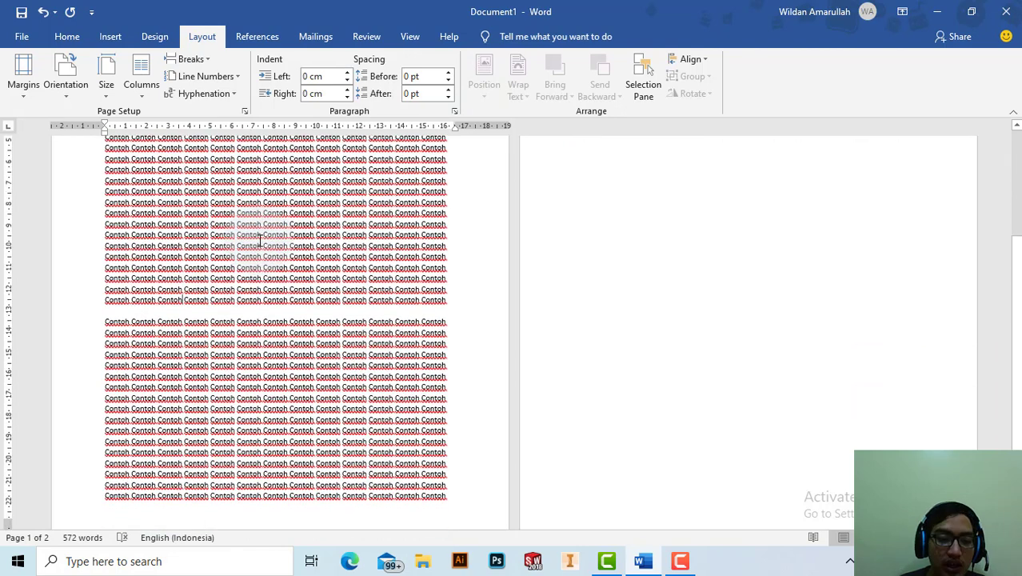
scroll(125, 391, "up", 2)
scroll(125, 391, "up", 2)
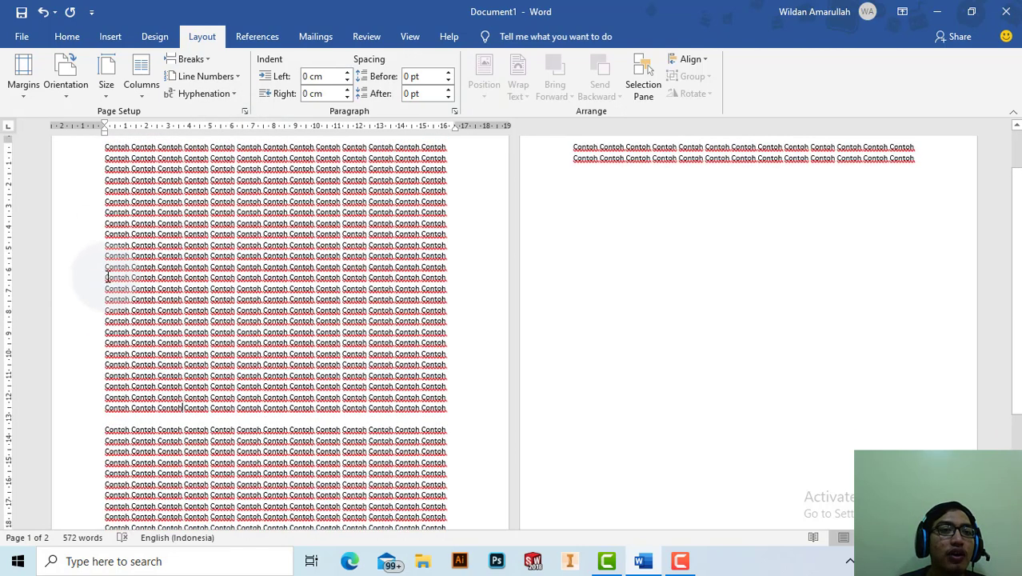
scroll(112, 276, "up", 2)
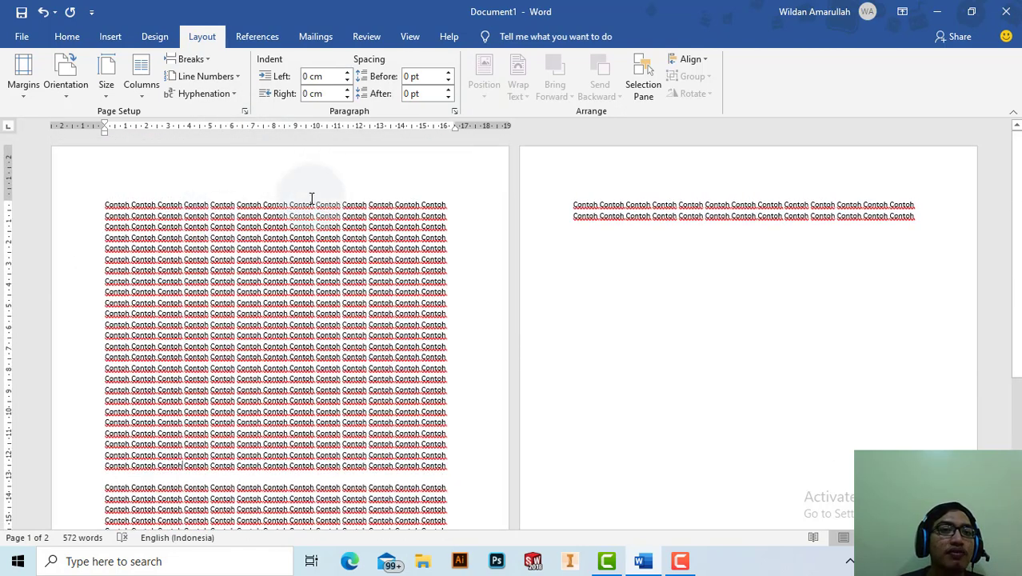
scroll(312, 200, "down", 3)
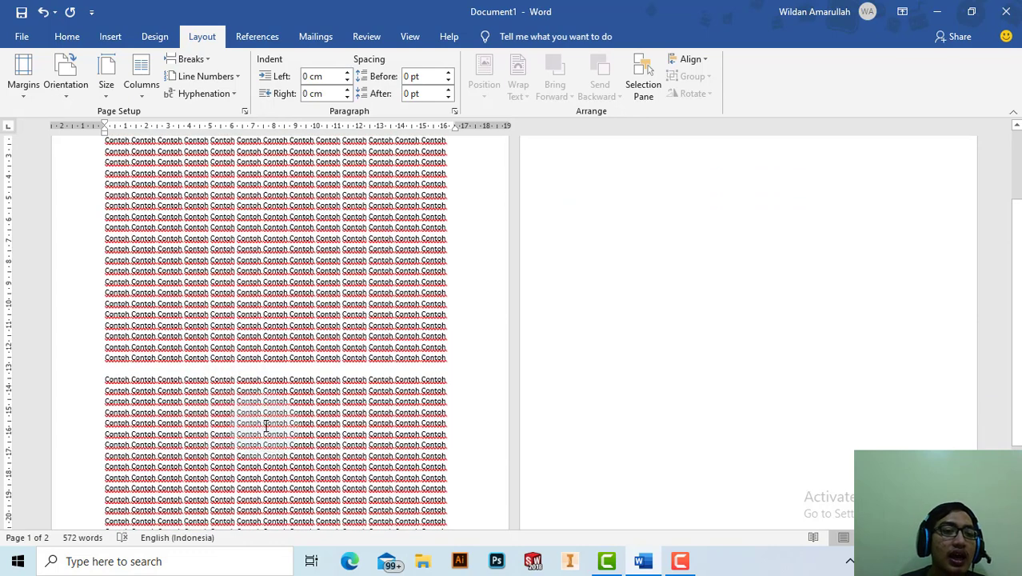
scroll(299, 378, "down", 2)
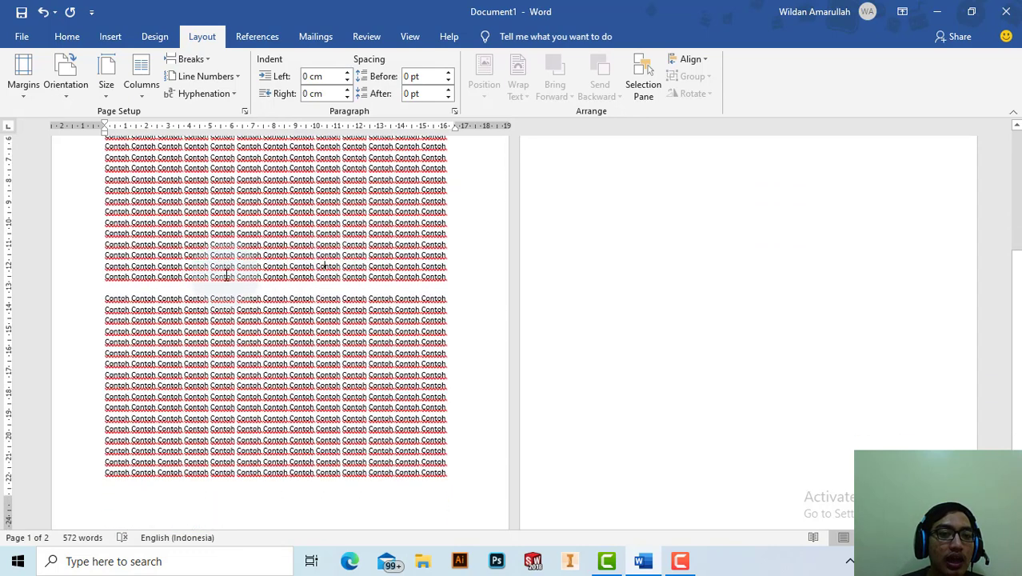
left_click(448, 90)
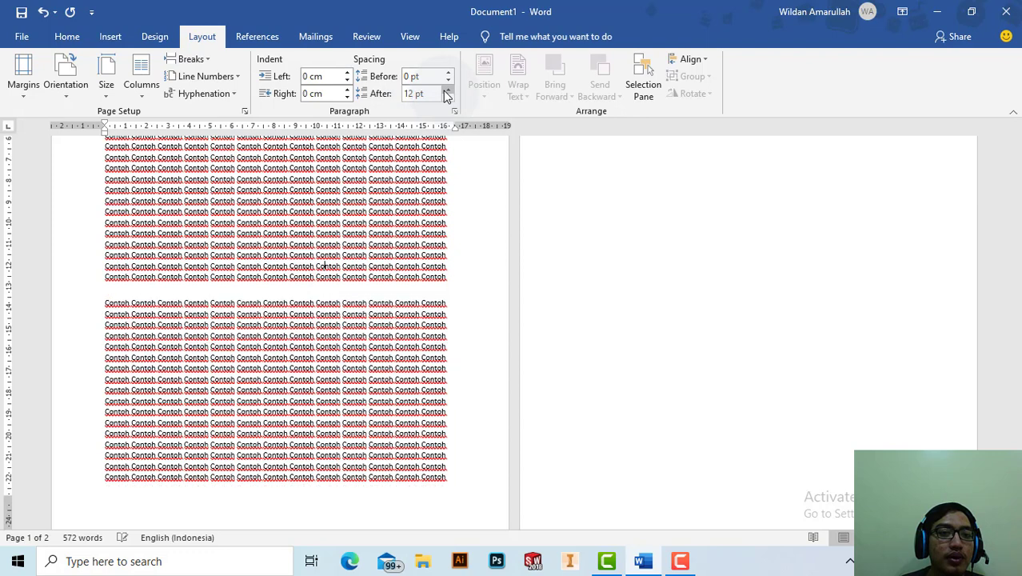
left_click(448, 89)
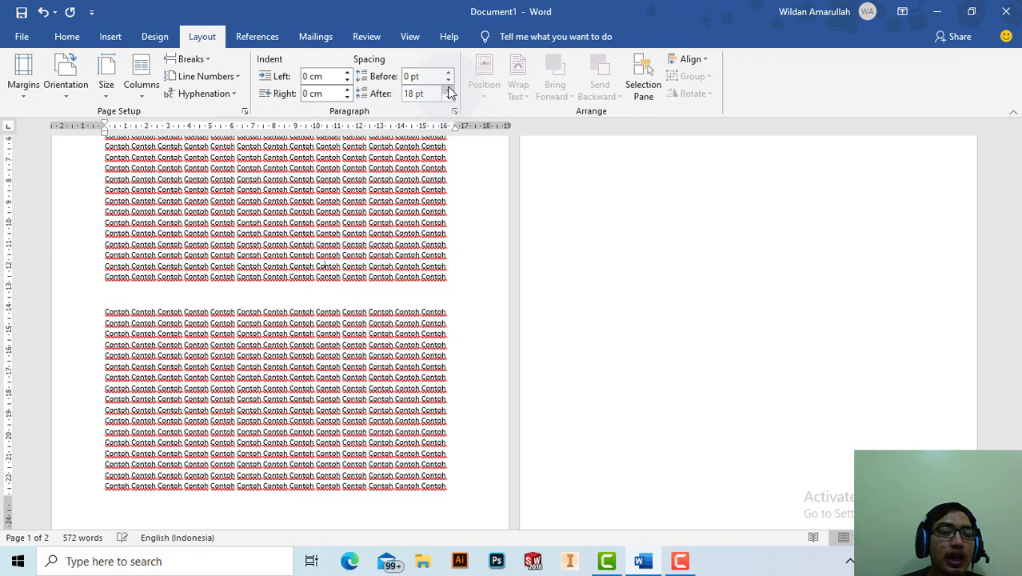
left_click(448, 90)
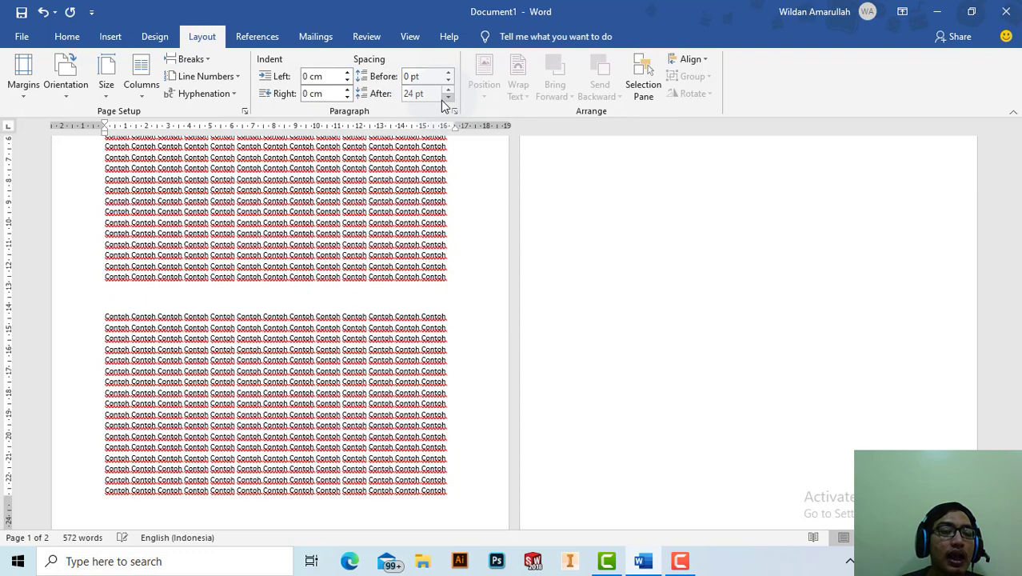
left_click(448, 98)
left_click(448, 97)
left_click(448, 98)
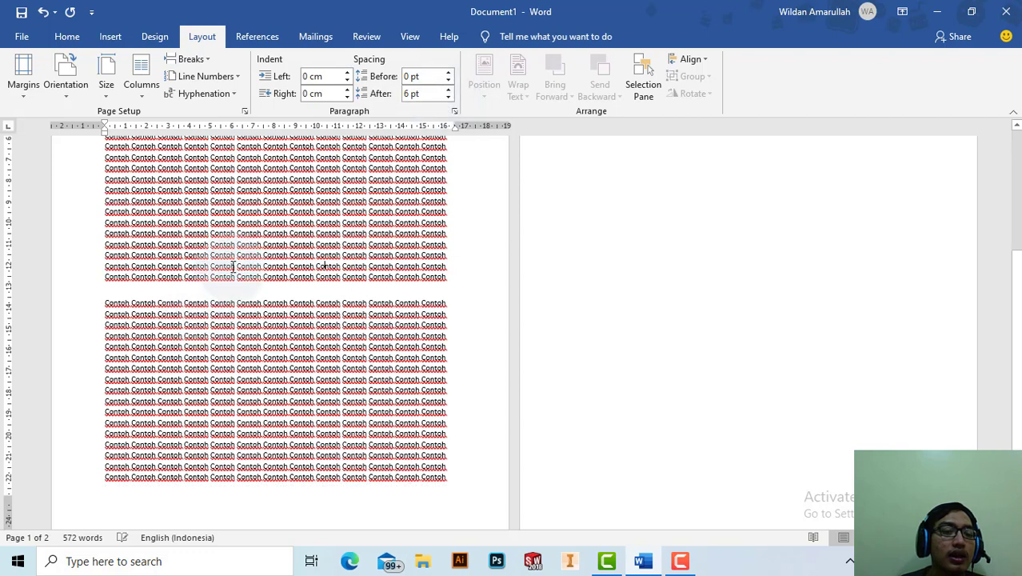
left_click(448, 97)
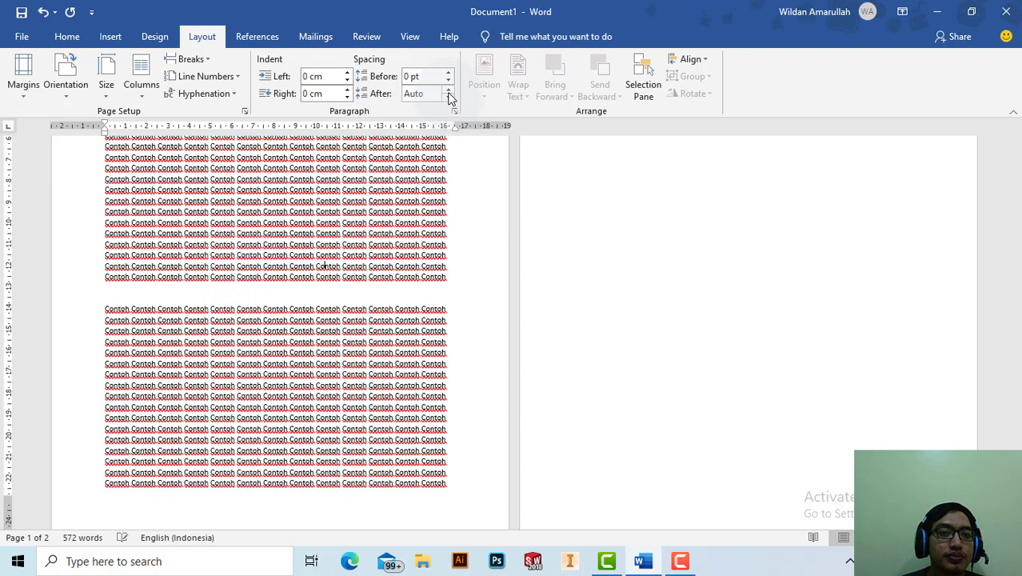
left_click(449, 93)
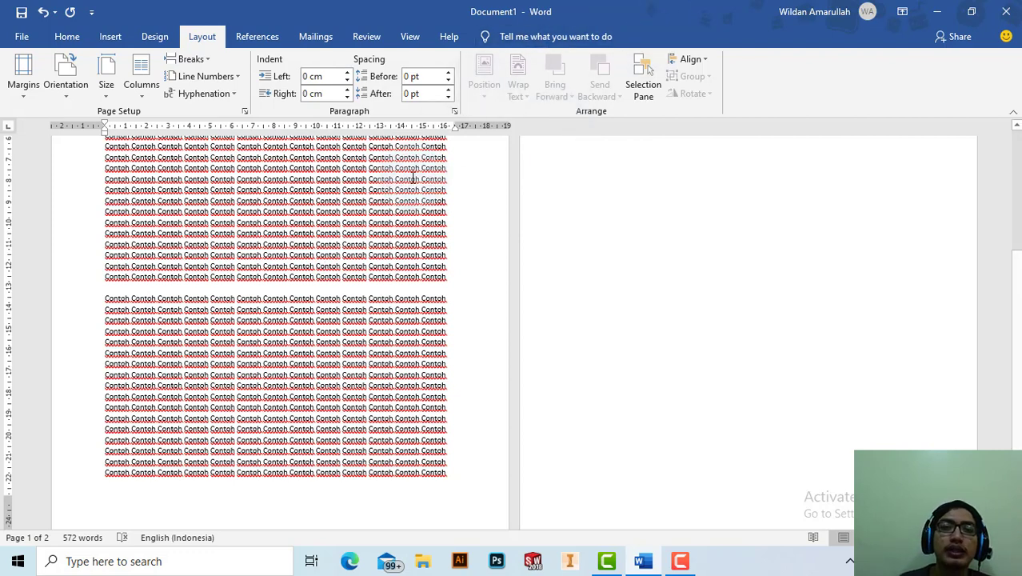
scroll(408, 168, "down", 1)
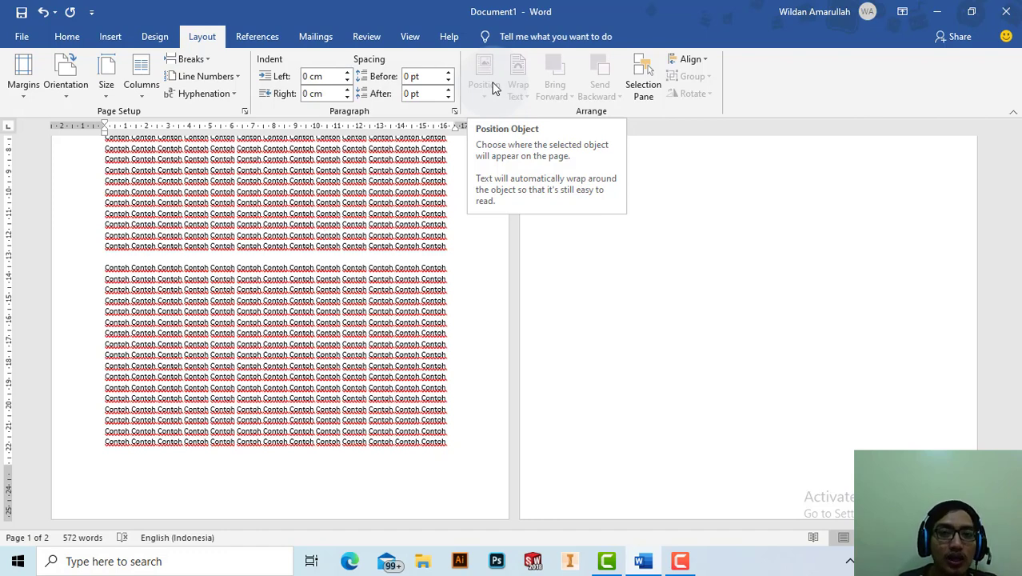
Insert the Capture image from the Screenshoot folder on this device into the text
left_click(83, 35)
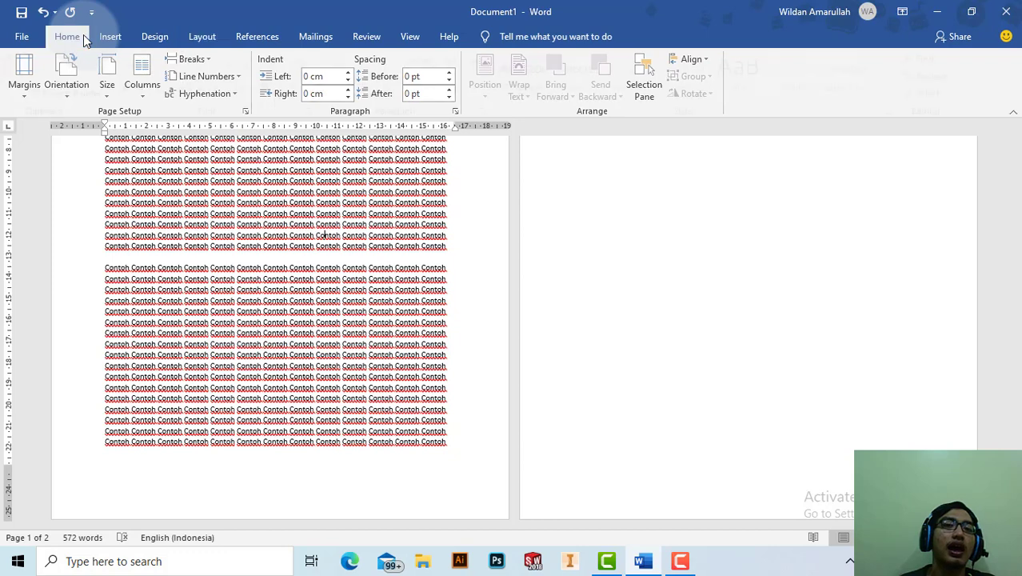
left_click(116, 38)
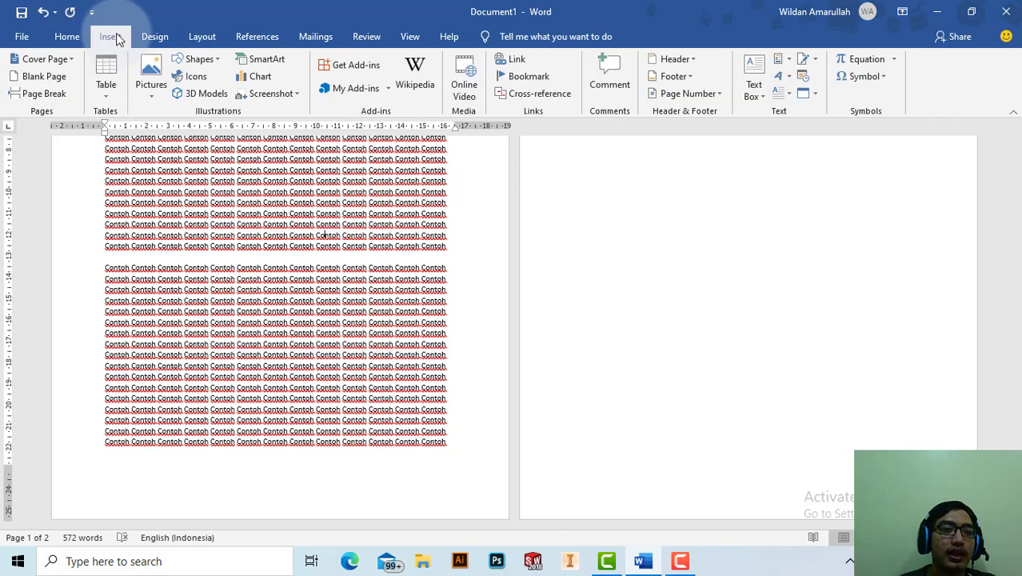
left_click(151, 83)
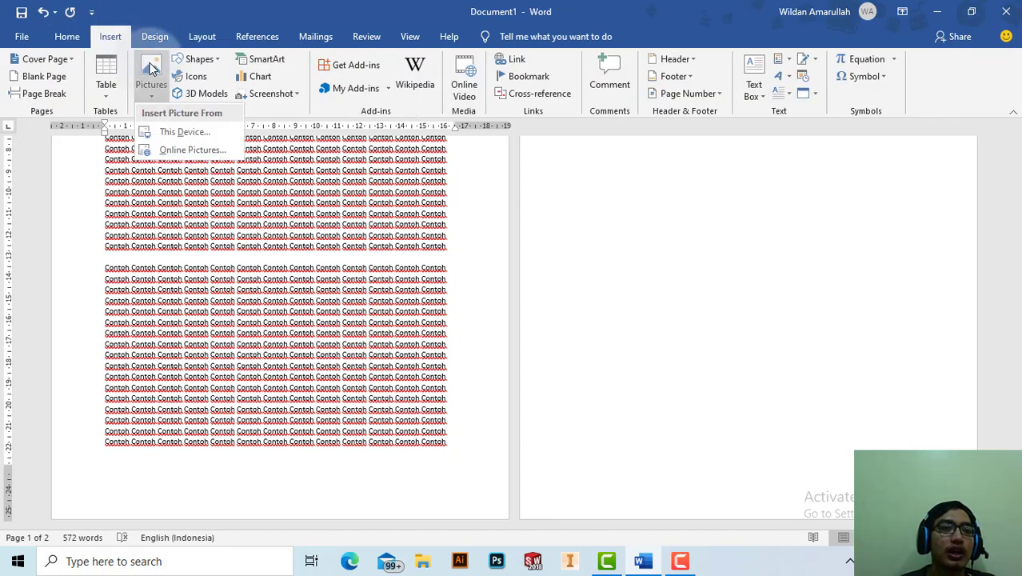
left_click(189, 132)
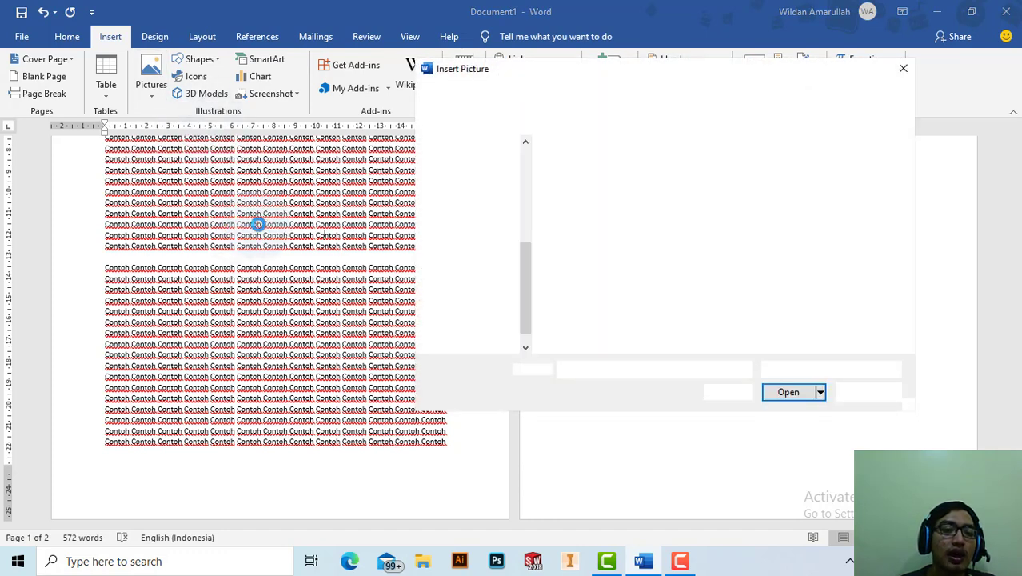
double_click(800, 212)
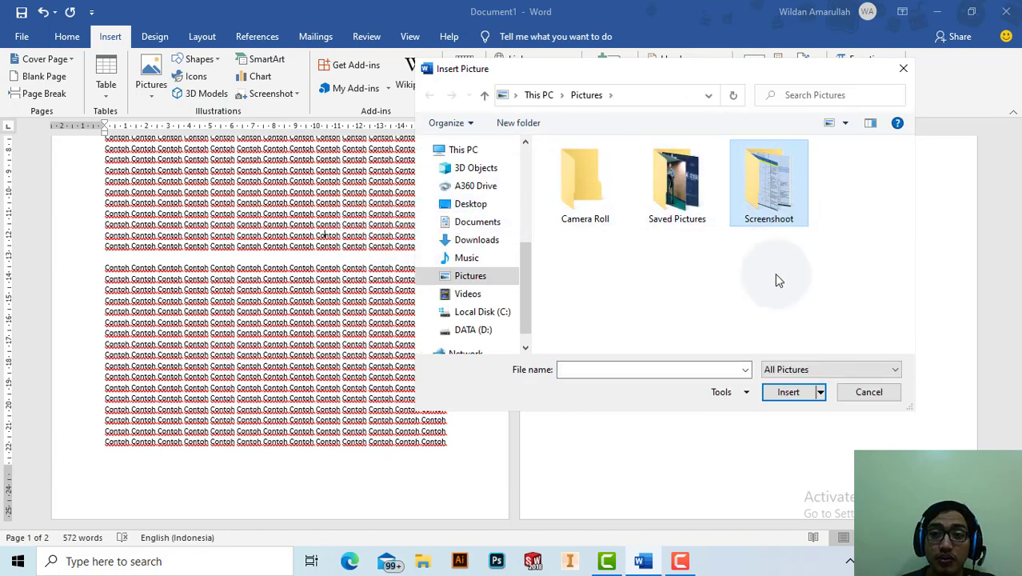
left_click(678, 200)
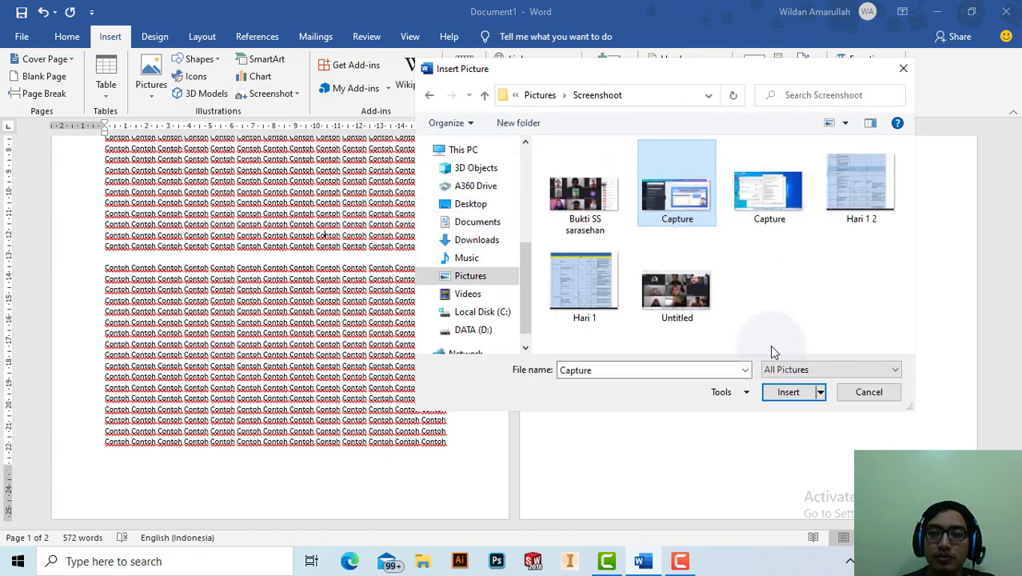
left_click(786, 391)
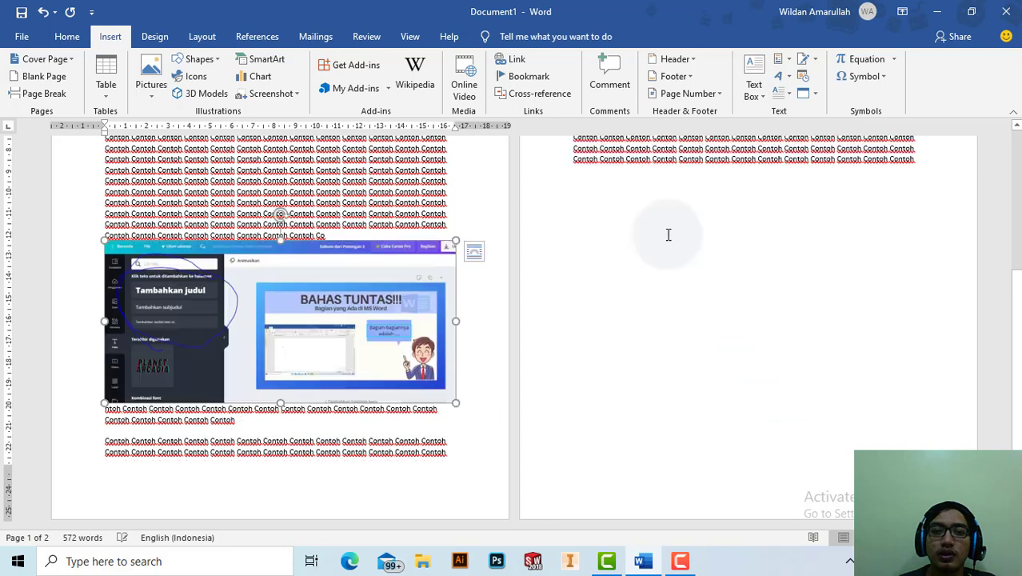
Drag the picture to the top of page 2 and shrink it to 13.79 cm wide
left_click(726, 269)
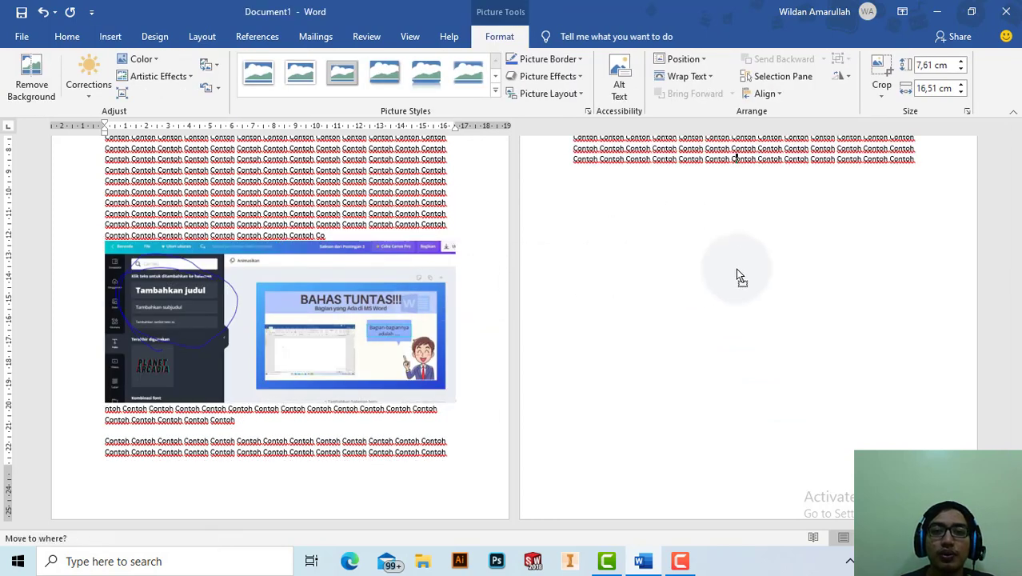
left_click_drag(744, 255, 745, 254)
scroll(880, 224, "up", 2)
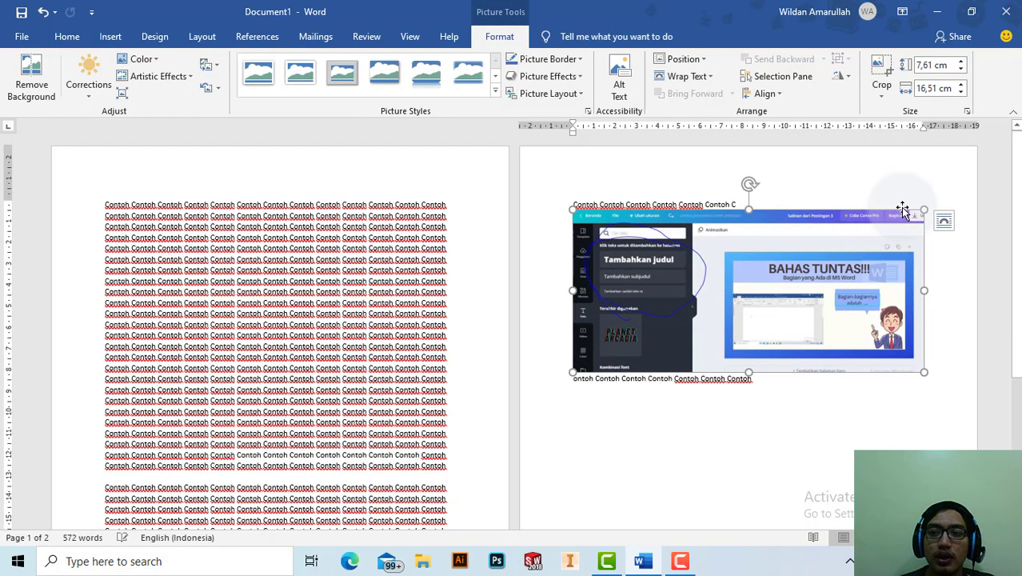
left_click_drag(925, 208, 867, 238)
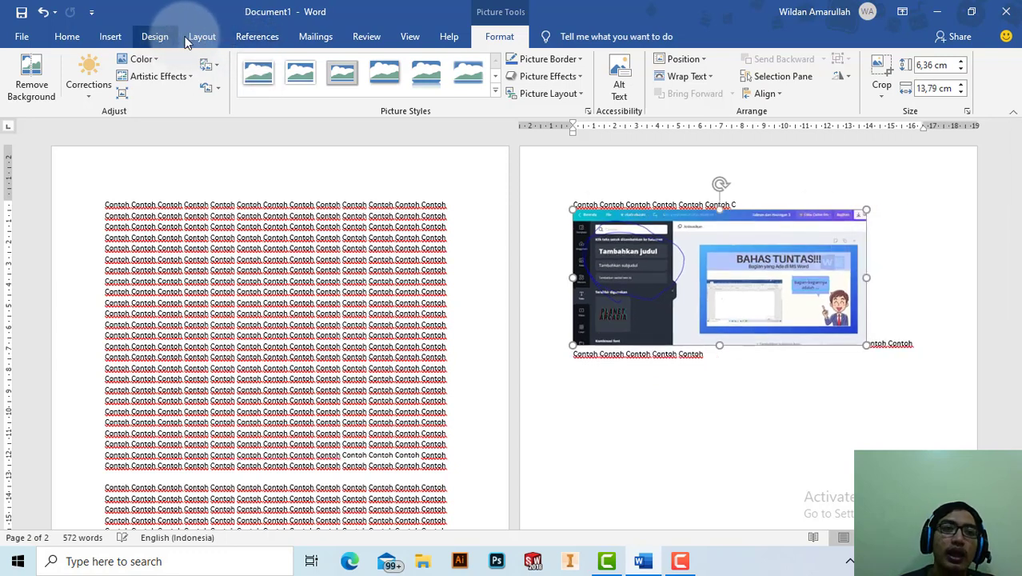
left_click(160, 38)
left_click(203, 38)
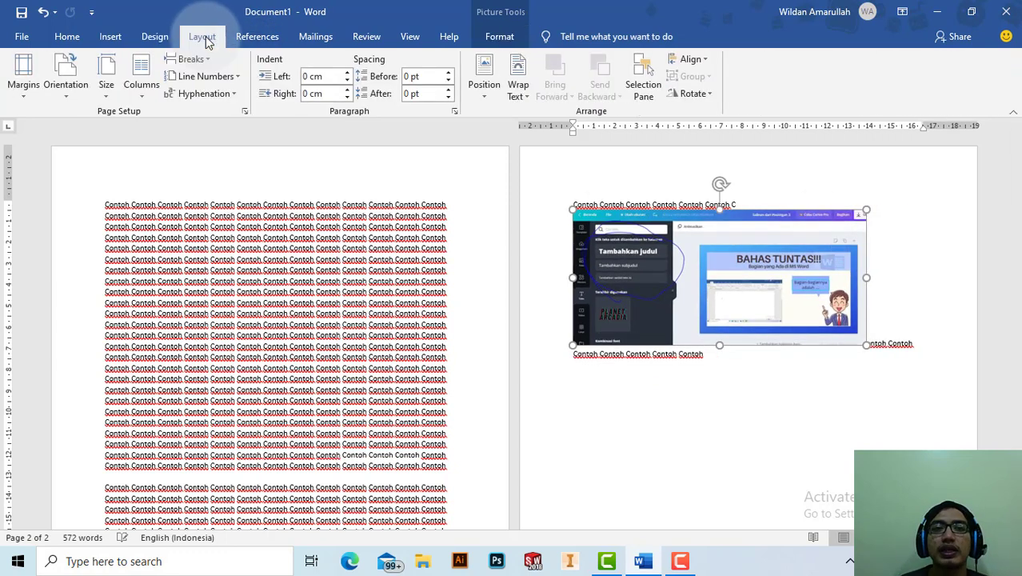
left_click(483, 74)
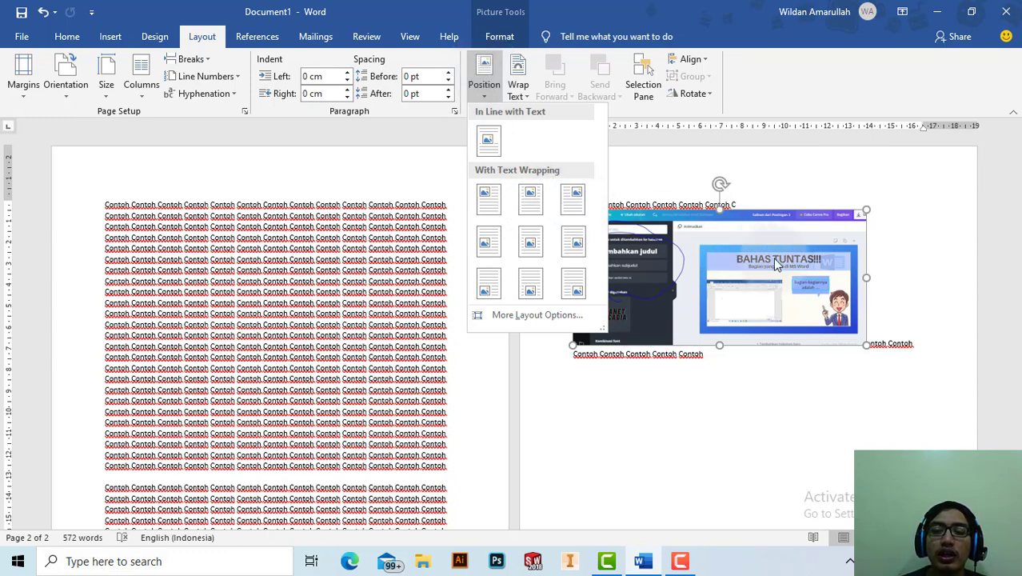
Try Top Center, Middle Center and Middle Right positions, finally placing the picture Top Right
left_click(538, 193)
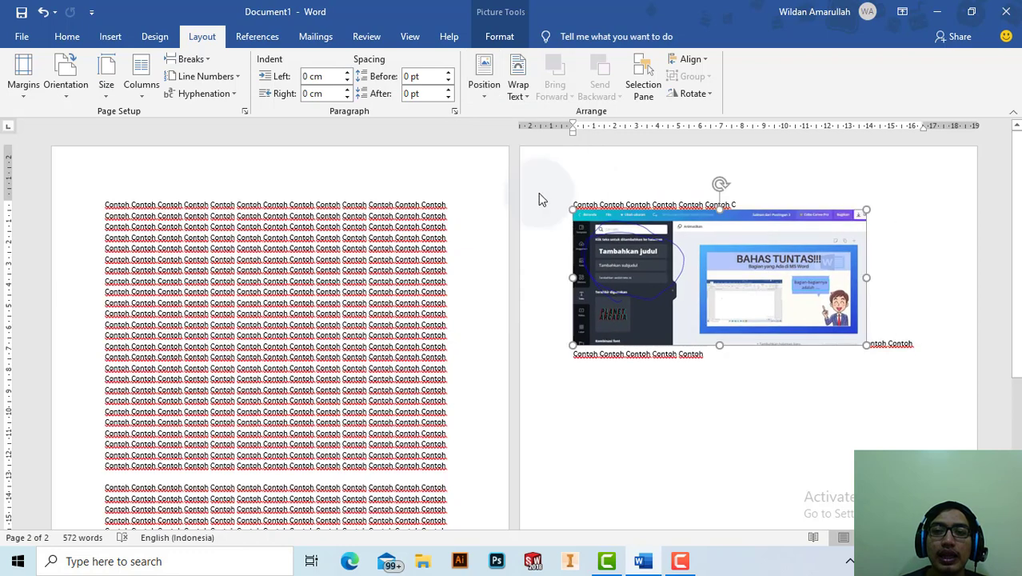
left_click(486, 88)
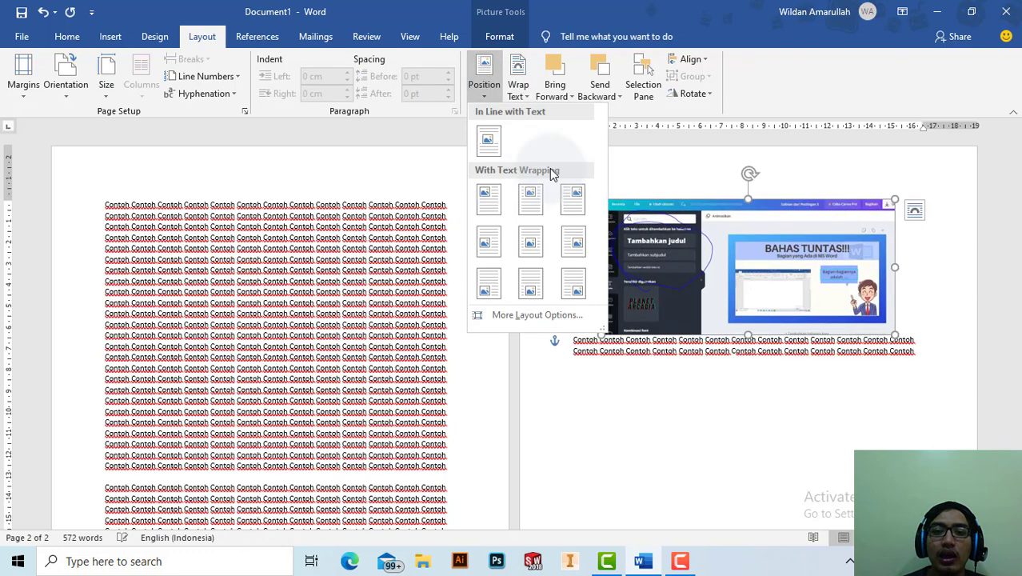
left_click(530, 242)
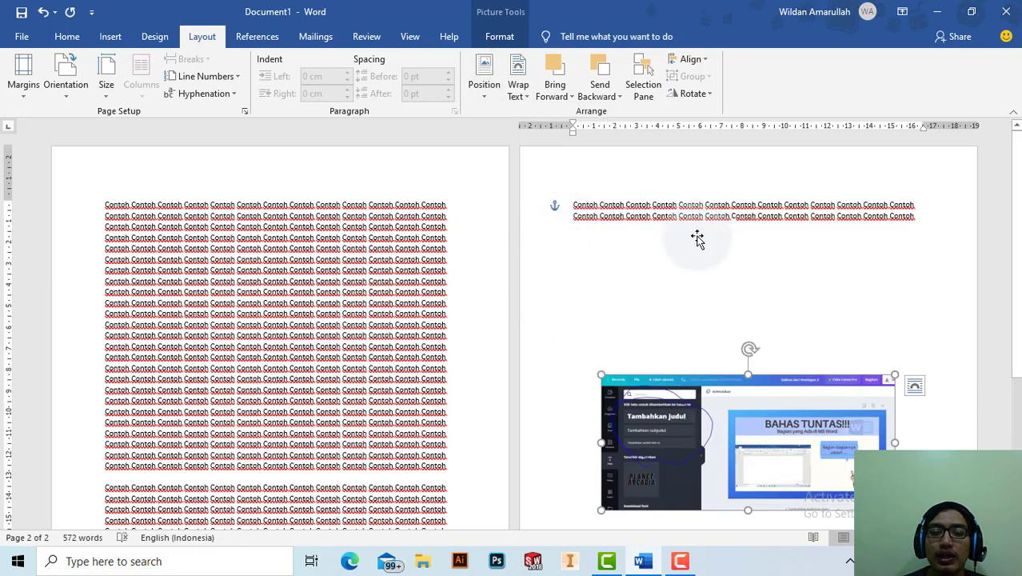
scroll(695, 236, "down", 5)
scroll(726, 253, "up", 4)
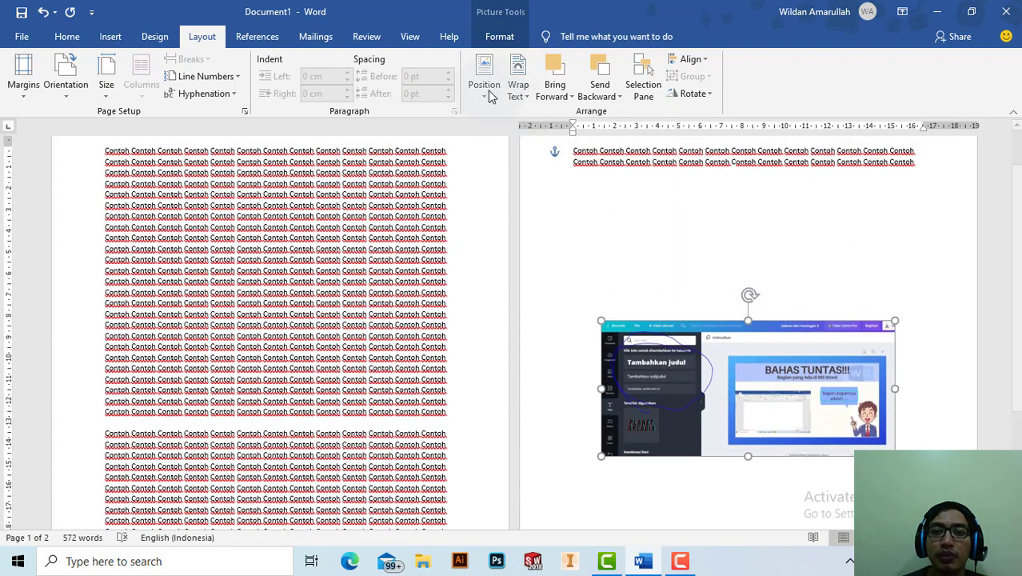
left_click(485, 86)
left_click(582, 248)
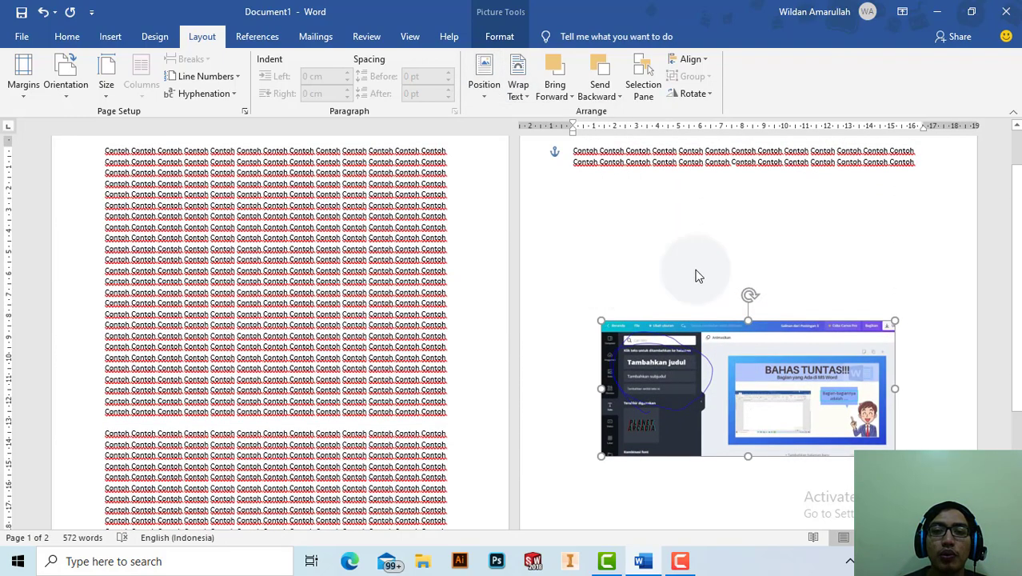
scroll(728, 248, "down", 4)
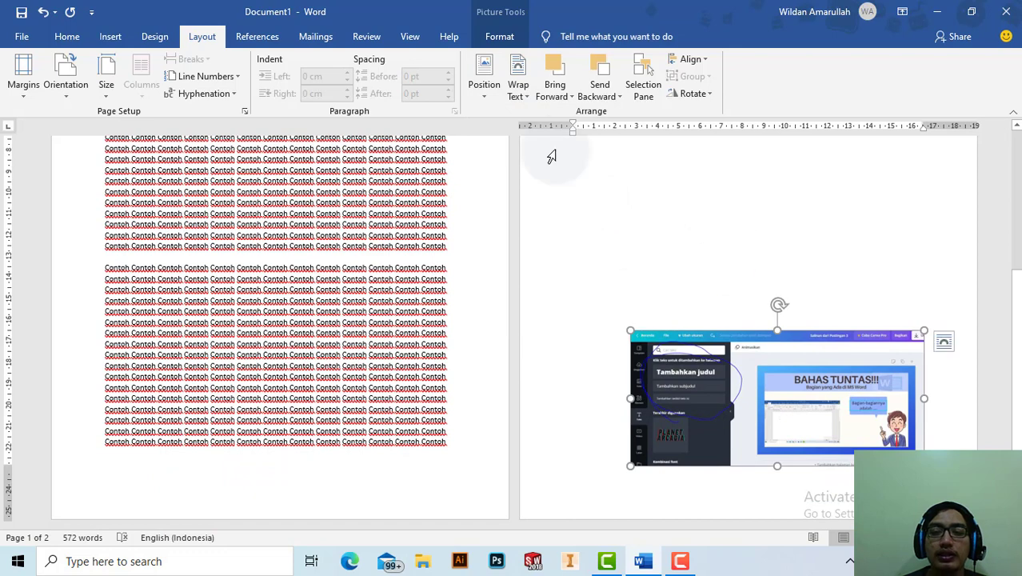
left_click(485, 84)
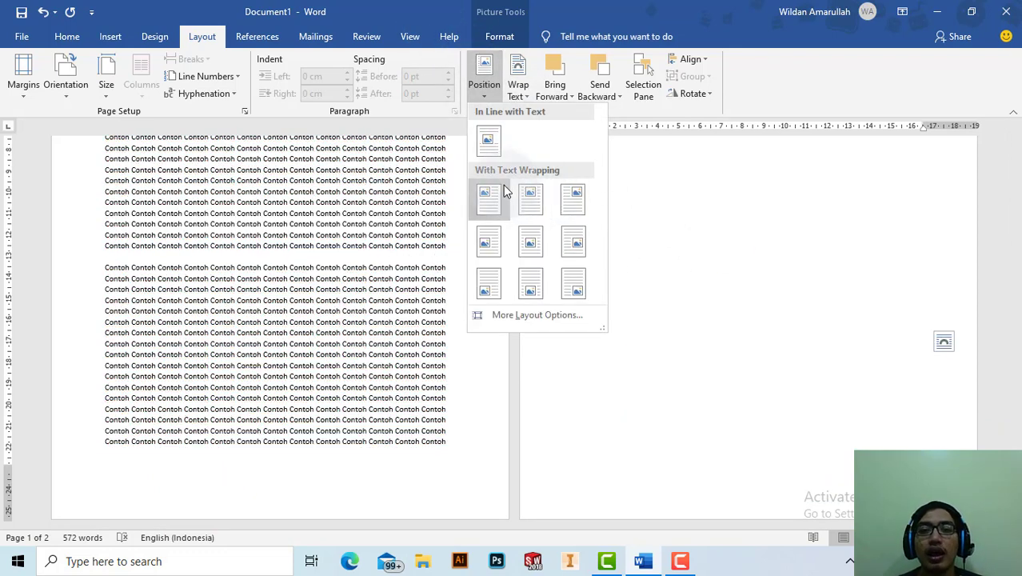
left_click(826, 284)
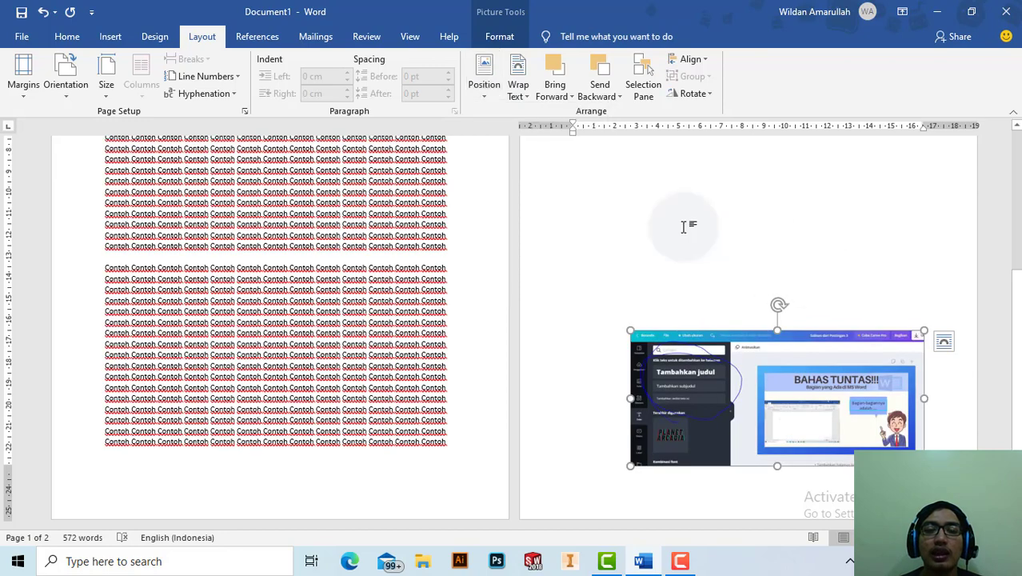
left_click(485, 84)
left_click(569, 194)
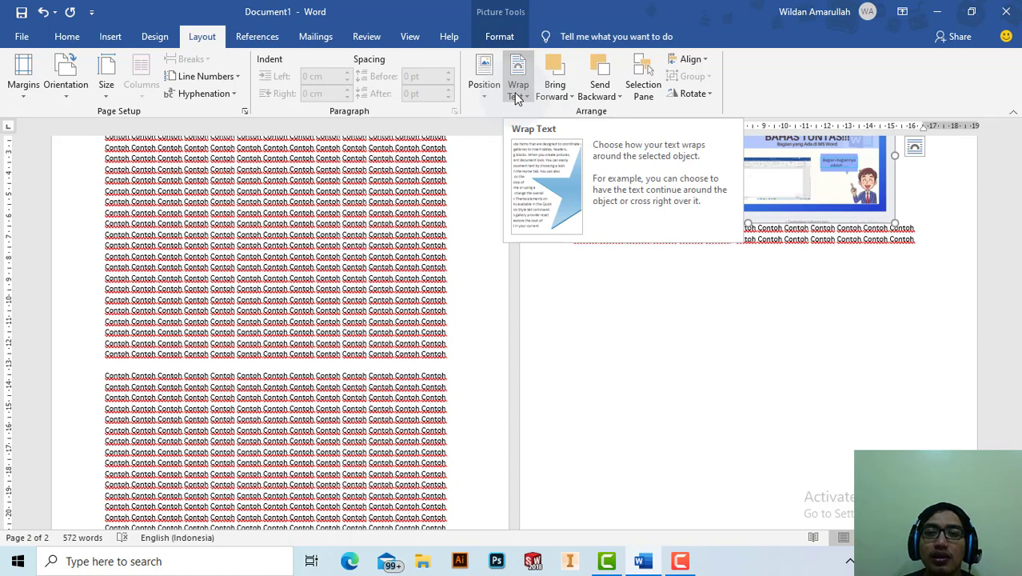
Set the picture in line with text and drag it into page 1's text
scroll(912, 320, "up", 3)
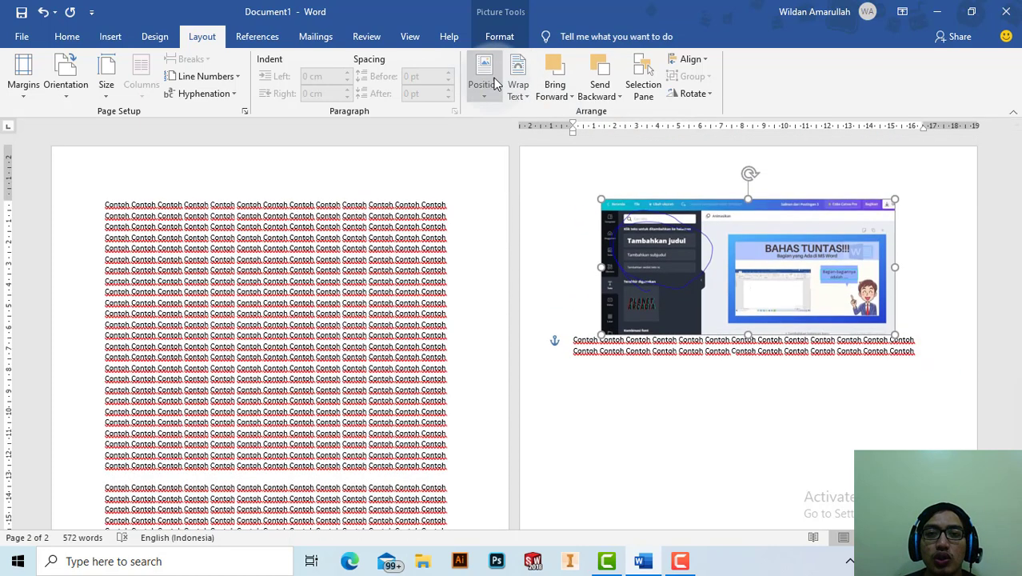
left_click(516, 88)
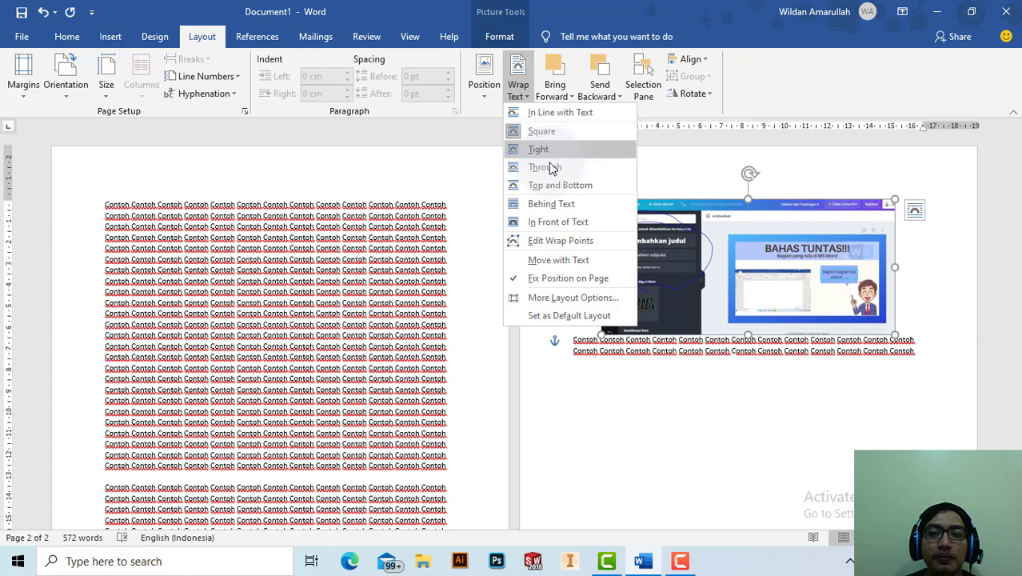
left_click(523, 111)
mouse_move(761, 263)
left_mouse_down()
mouse_move(235, 329)
mouse_move(293, 304)
left_mouse_up()
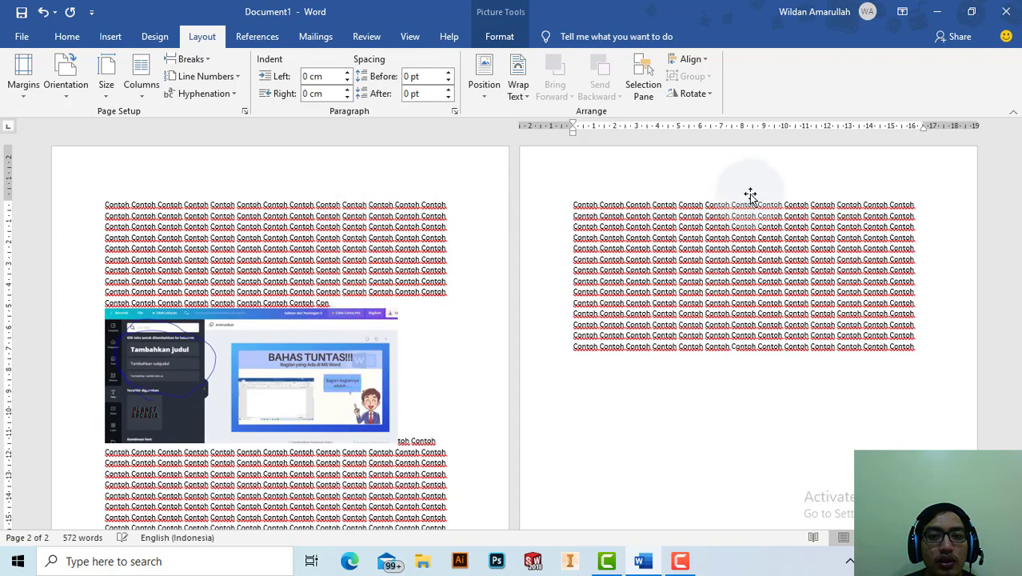
scroll(417, 237, "down", 2)
left_click_drag(285, 270, 300, 312)
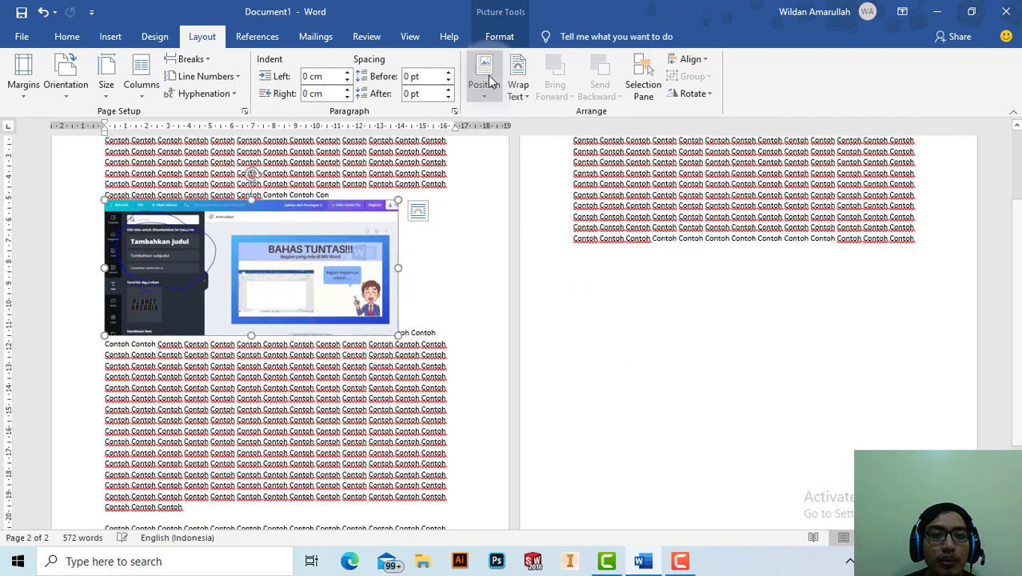
Wrap text tightly, shrink and shift the picture, then put it behind the text
left_click(518, 88)
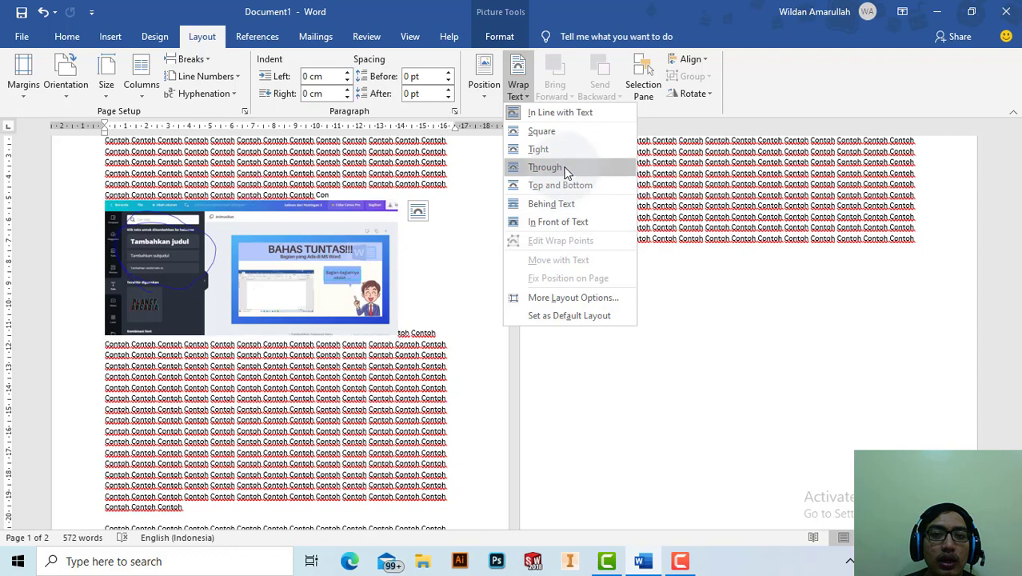
left_click(569, 148)
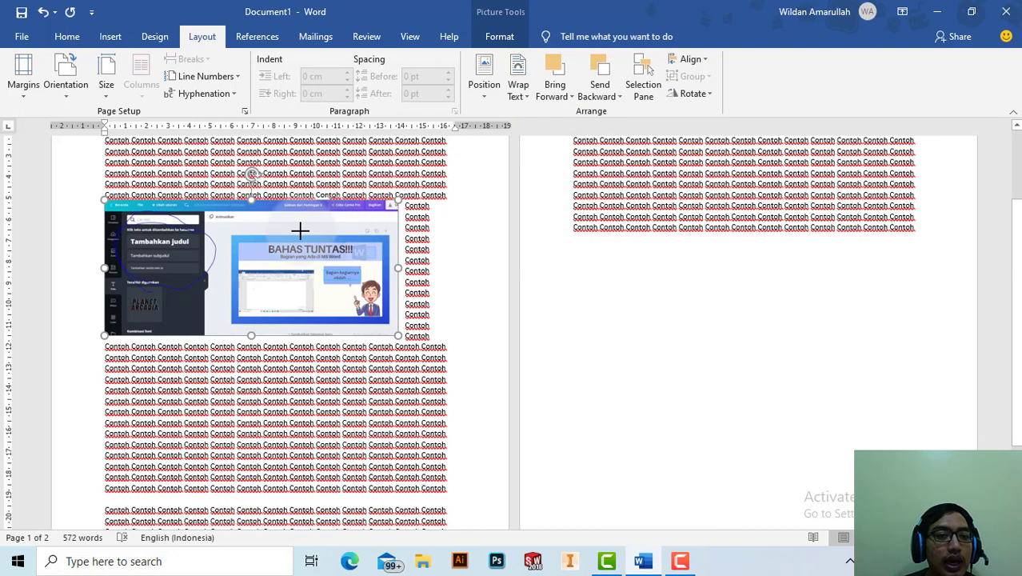
left_click_drag(403, 213, 331, 232)
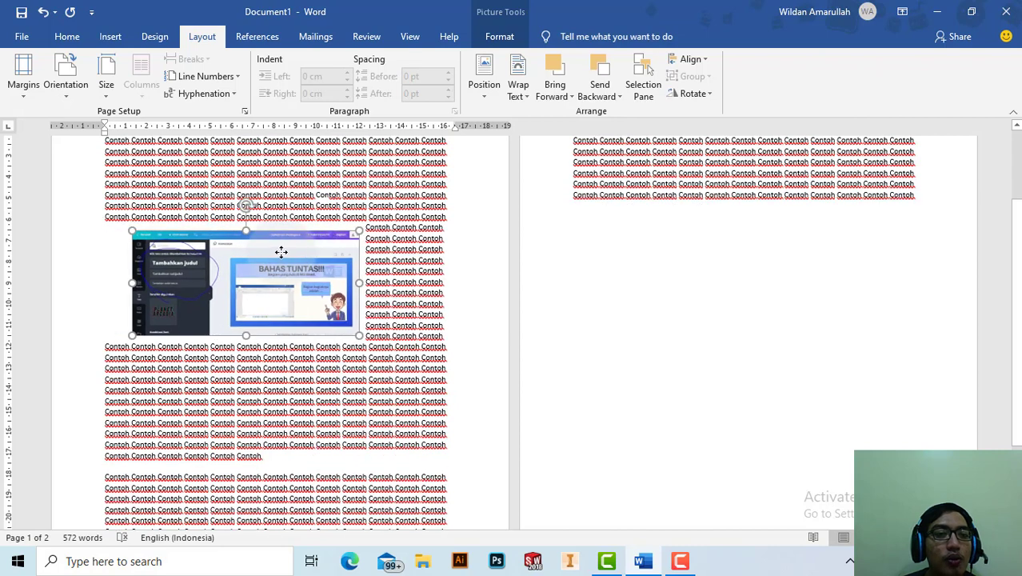
left_click_drag(279, 252, 313, 249)
left_click(514, 95)
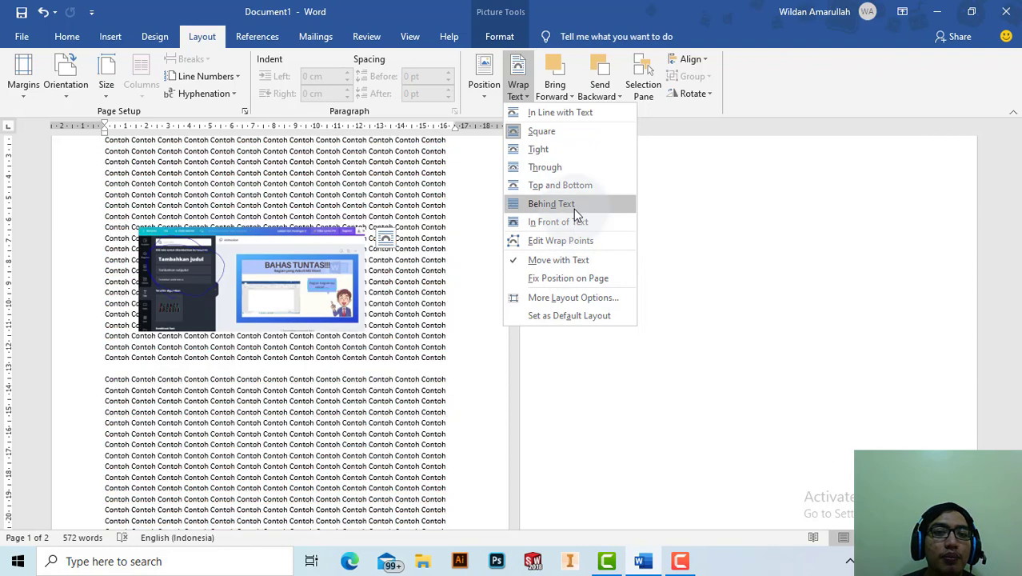
left_click(574, 206)
left_click(574, 208)
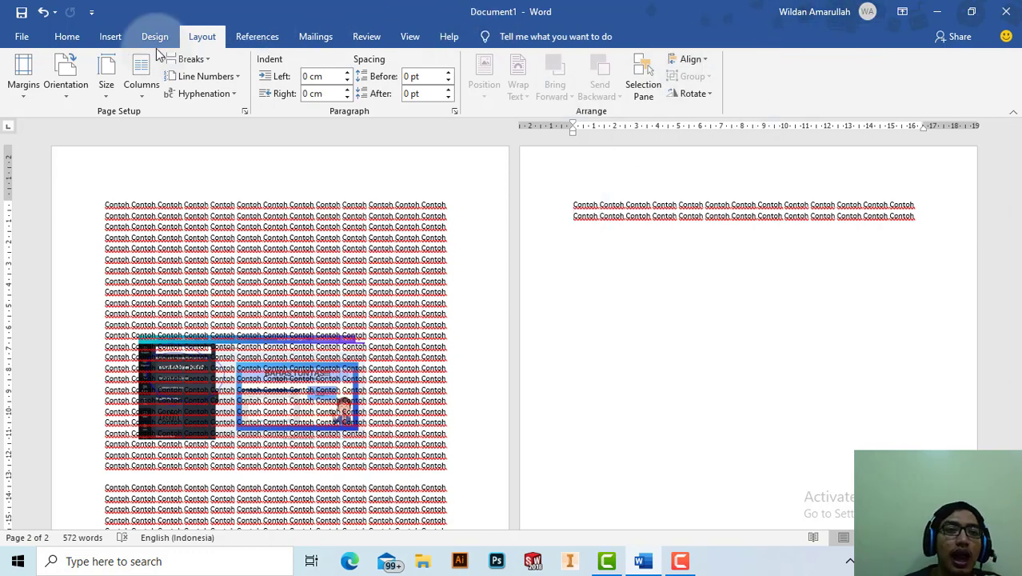
Draw a rectangle on page 2 and give it the black shape style
left_click(124, 46)
left_click(122, 38)
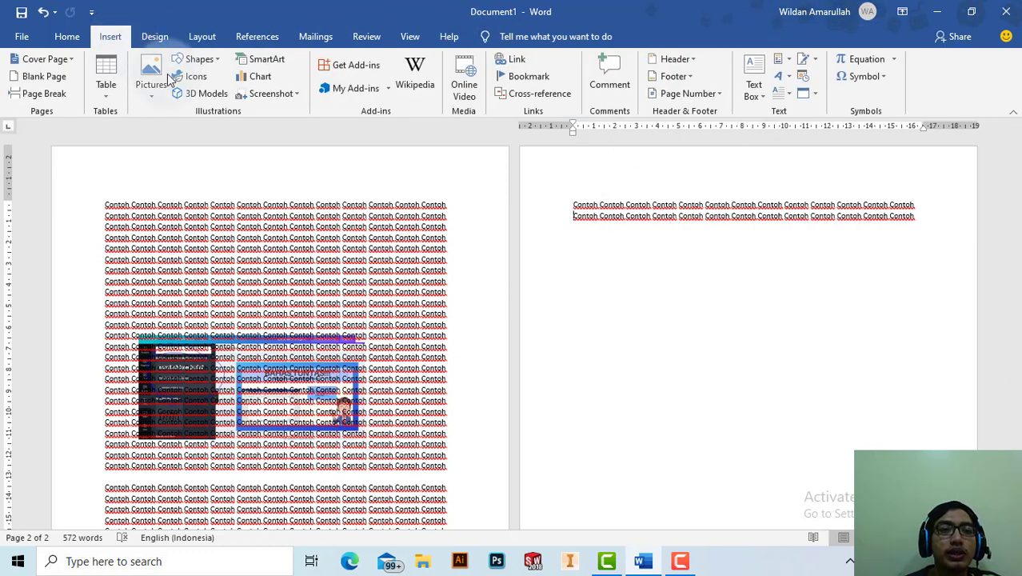
left_click(198, 61)
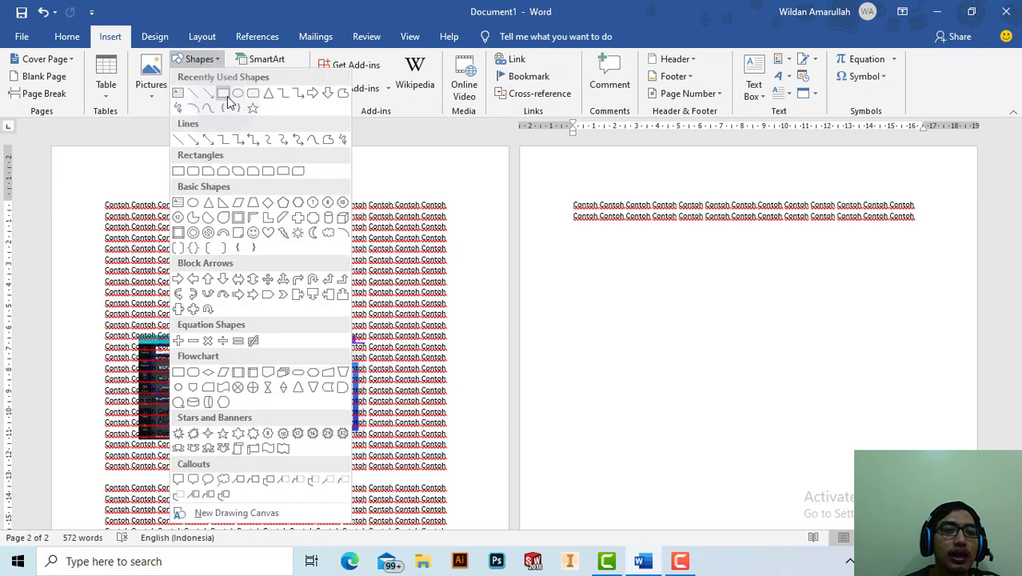
left_click(230, 102)
left_click_drag(620, 280, 832, 402)
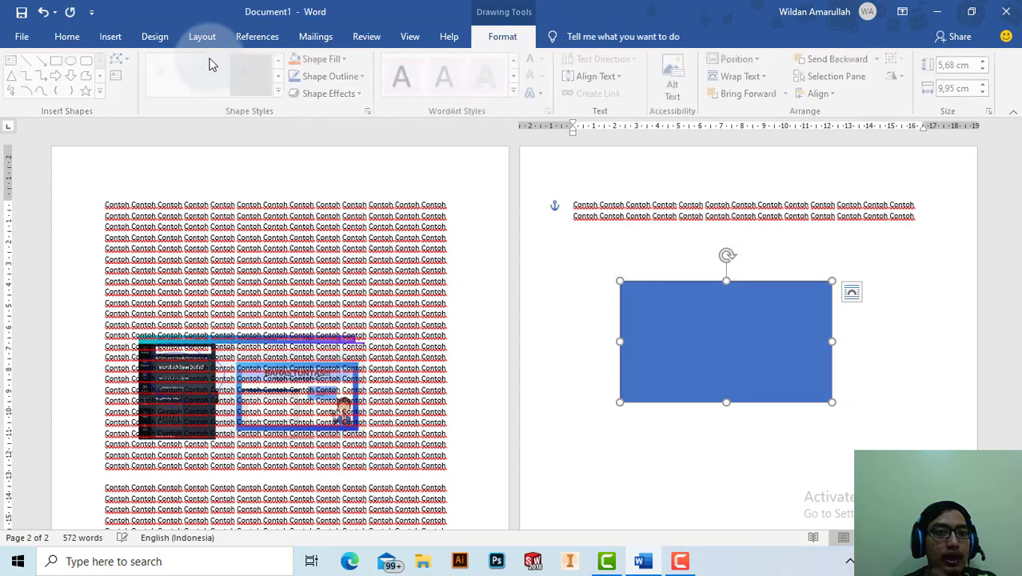
left_click(202, 64)
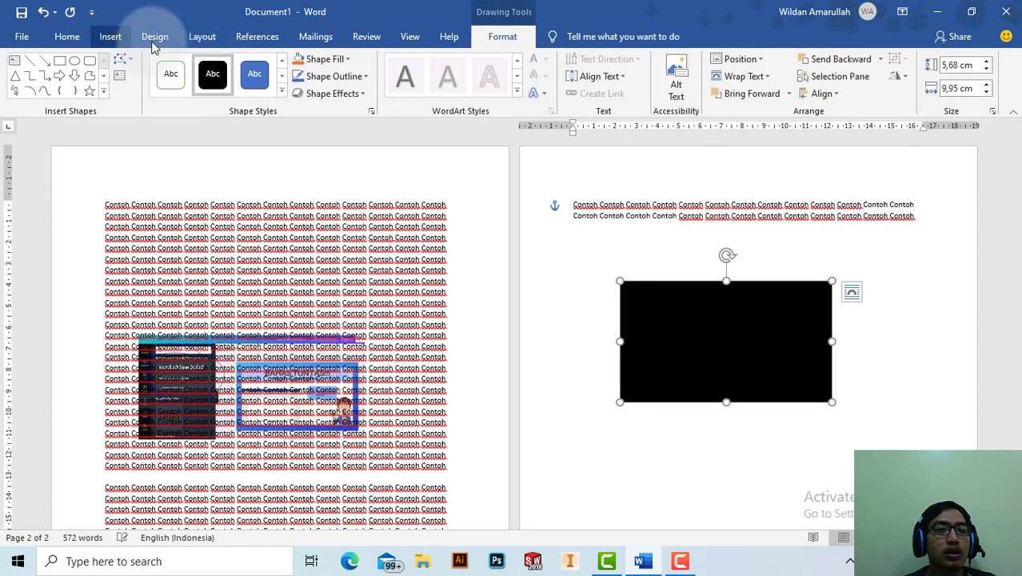
Draw a blue oval circle overlapping the rectangle's right side
left_click(111, 37)
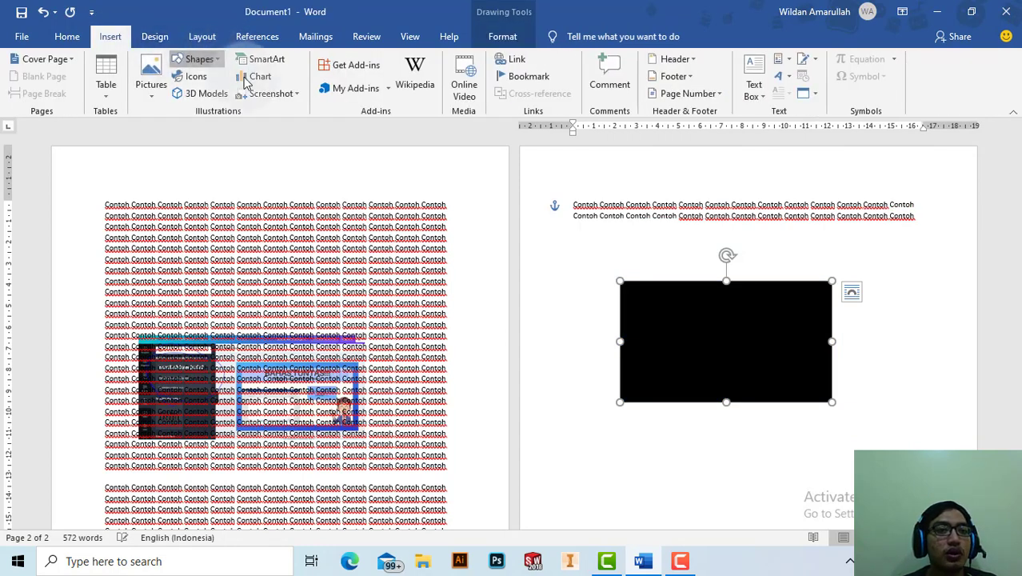
left_click(196, 59)
left_click(238, 93)
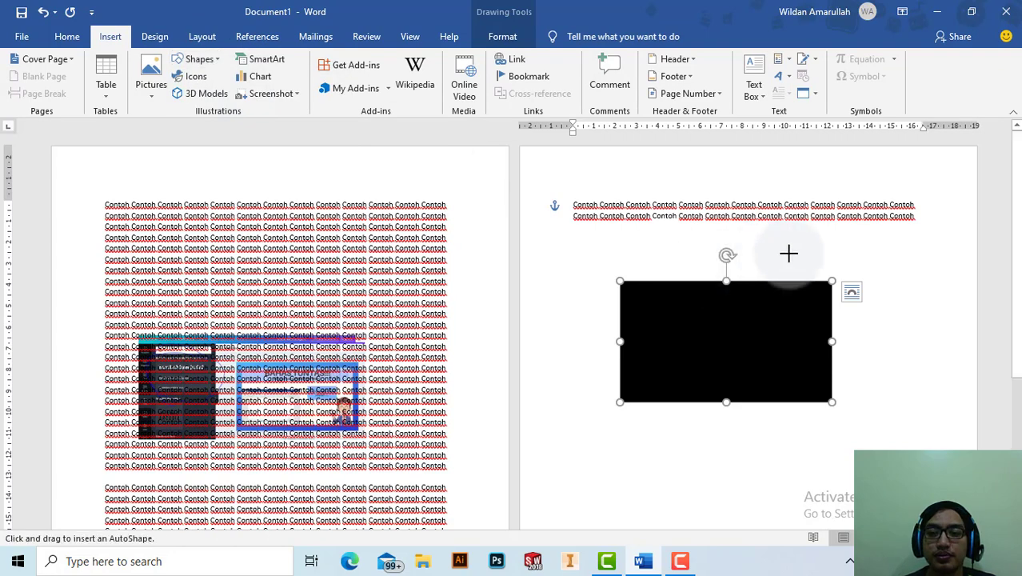
left_click_drag(915, 256, 763, 407)
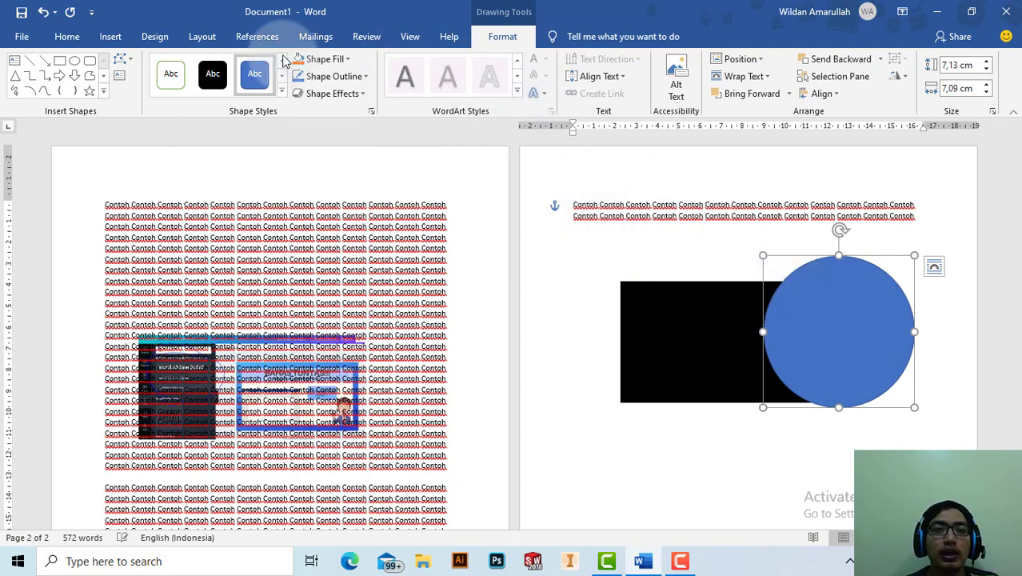
Nudge the blue circle up and left, then select the black rectangle
left_click(202, 36)
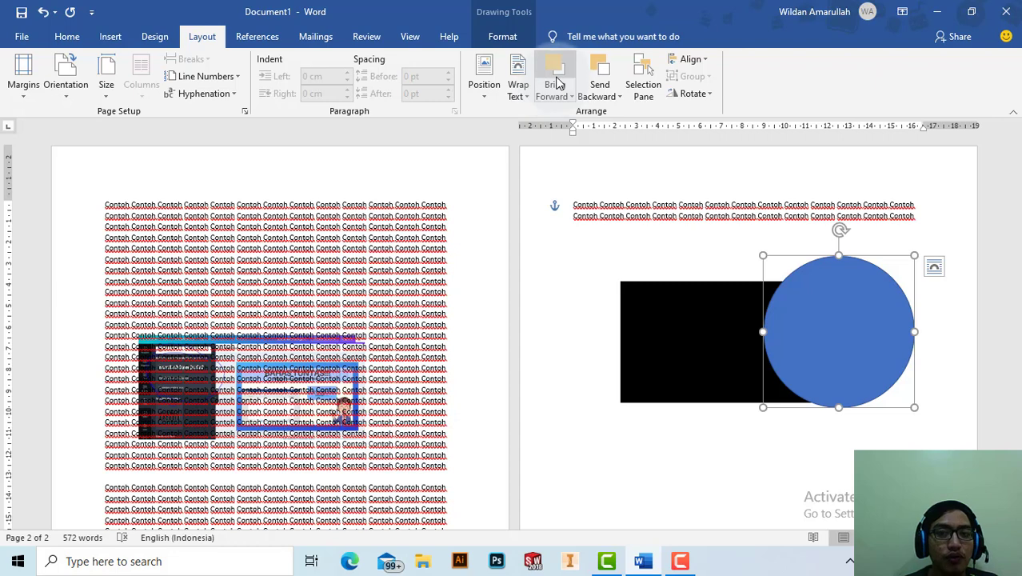
left_click_drag(829, 303, 808, 280)
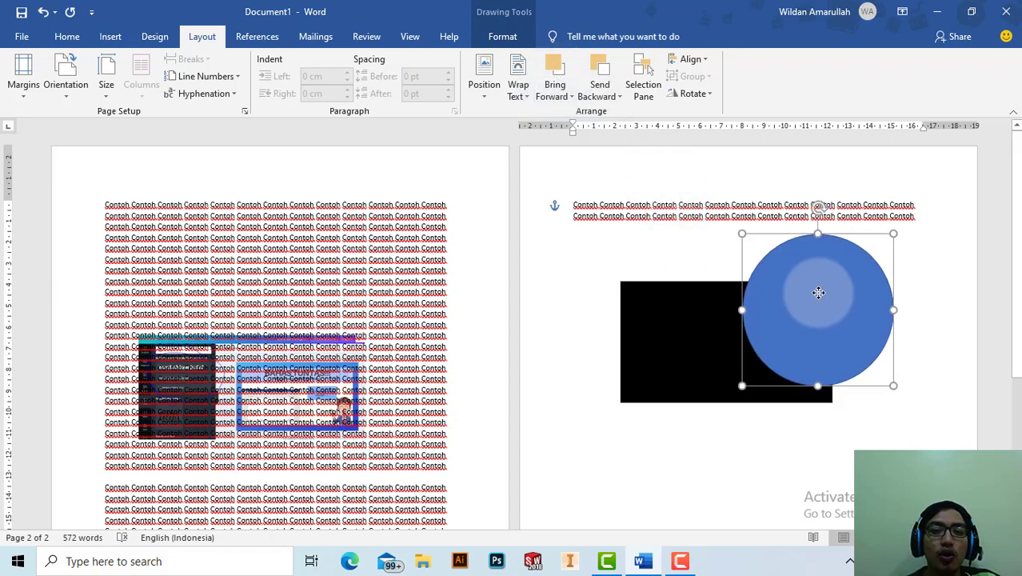
left_click(693, 322)
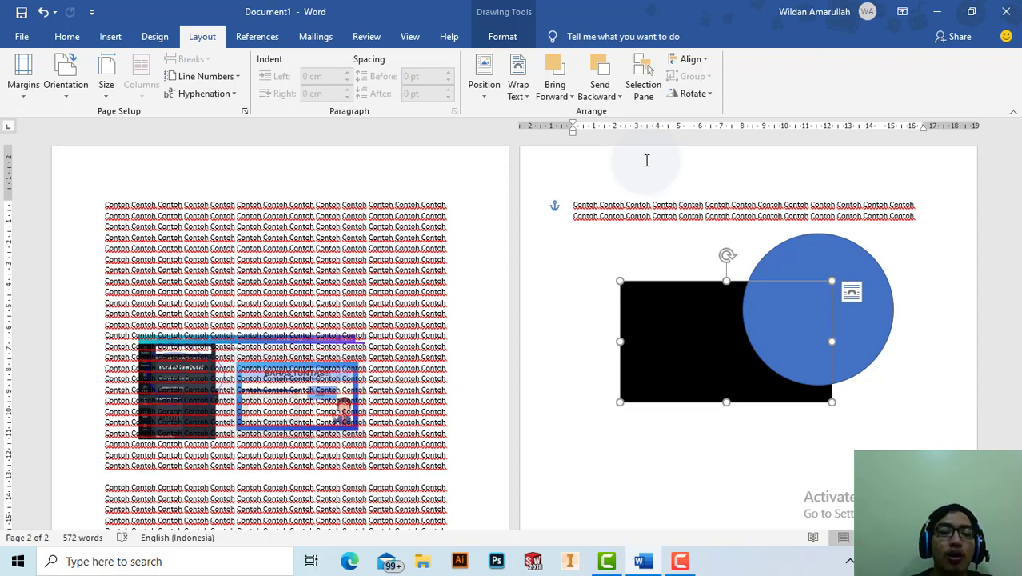
left_click(662, 352)
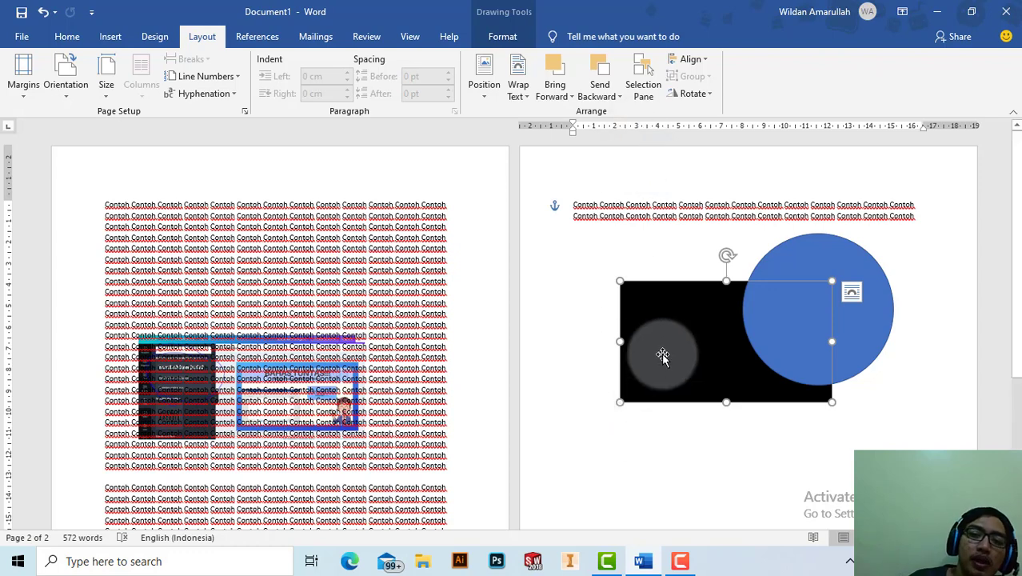
left_click(742, 297)
left_click(648, 301)
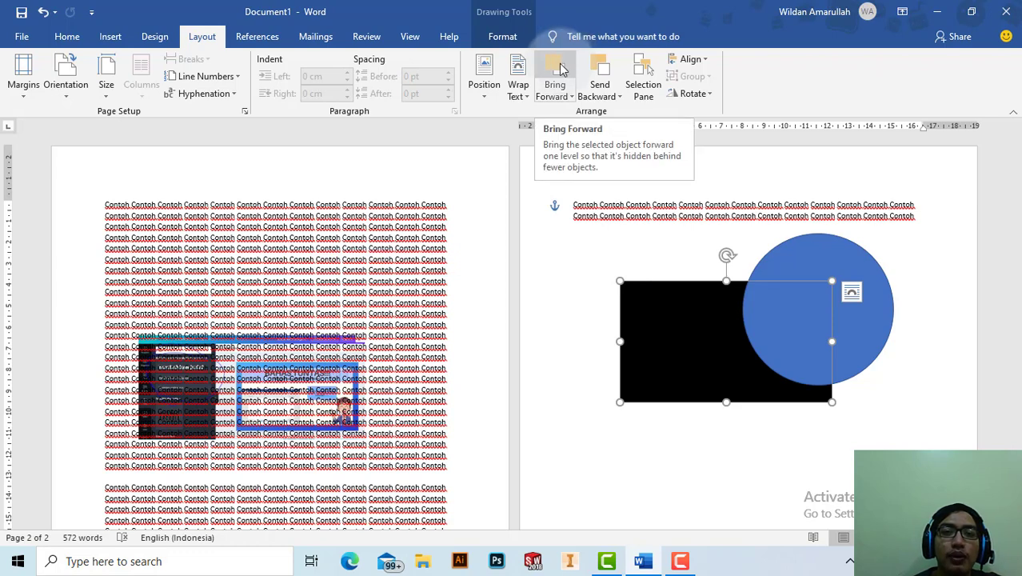
Bring the black rectangle forward over the circle, then send it backward behind it
left_click(562, 68)
left_click(724, 364)
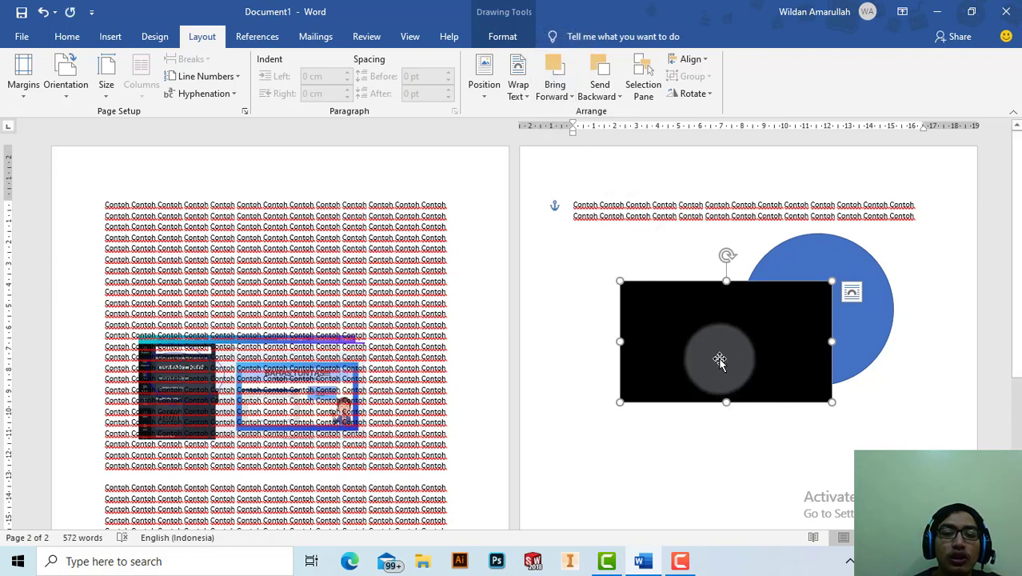
left_click(604, 73)
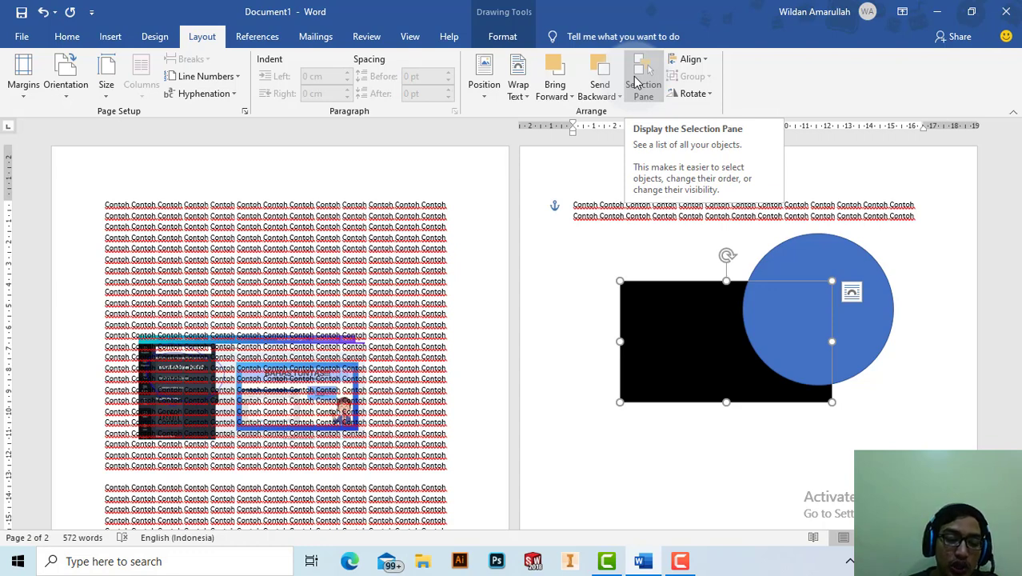
left_click(636, 80)
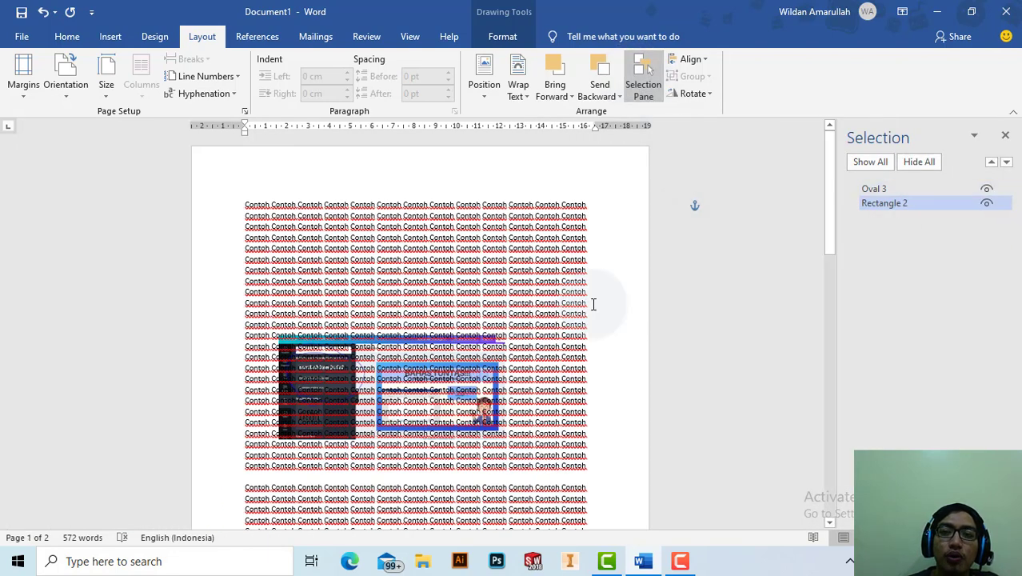
scroll(572, 275, "down", 10)
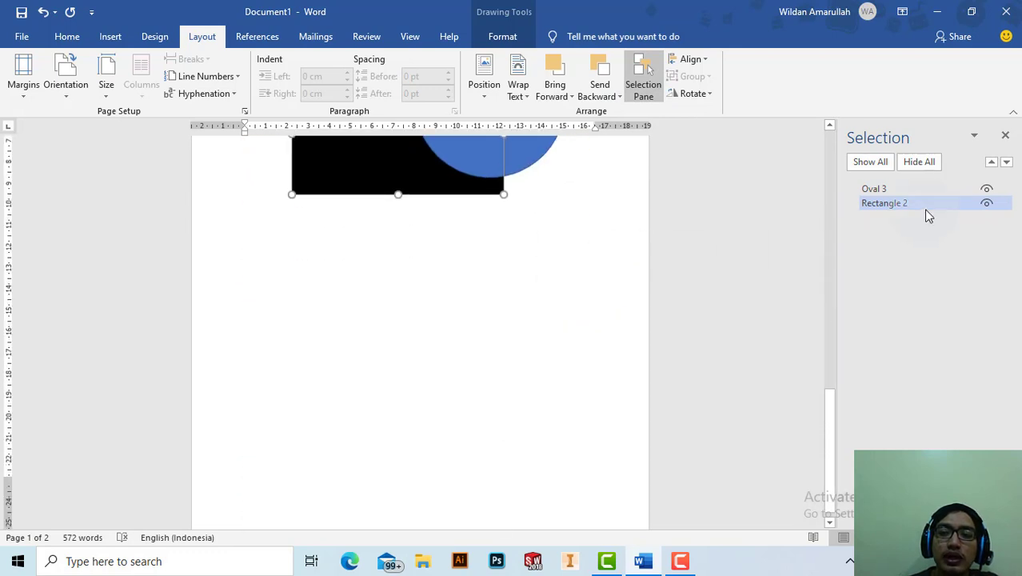
left_click(925, 205)
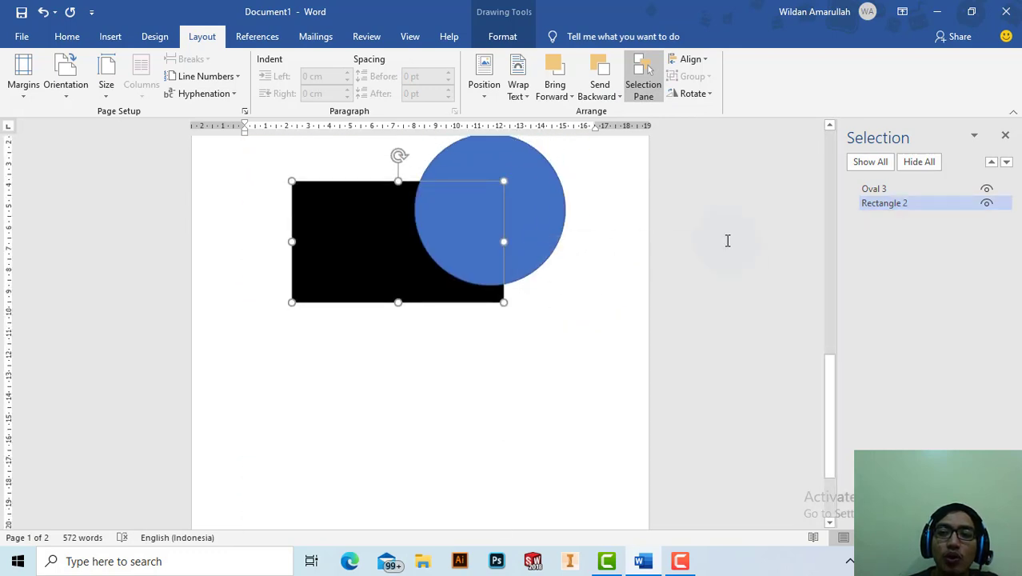
left_click(987, 191)
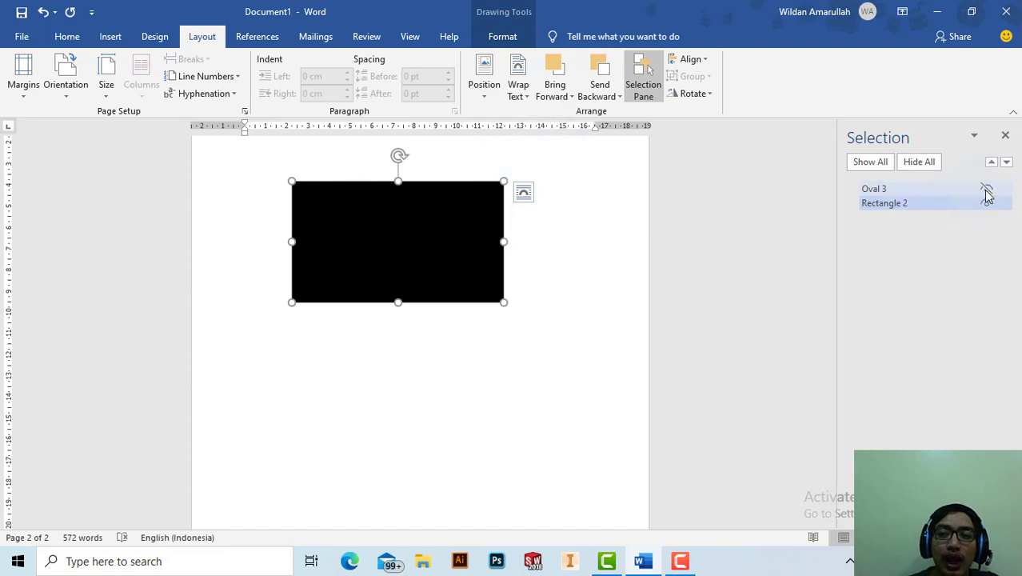
left_click(987, 192)
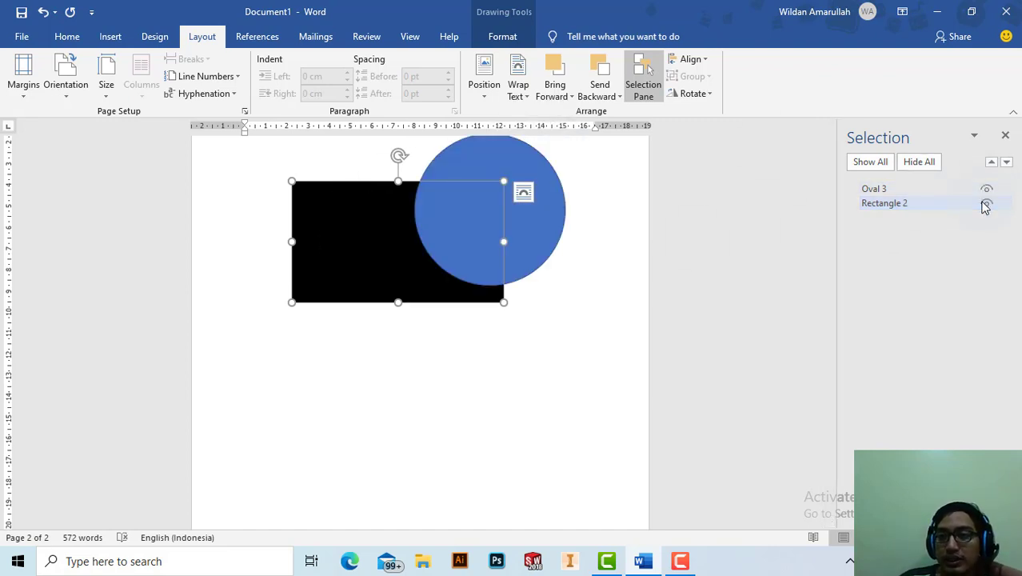
left_click(986, 204)
left_click(986, 205)
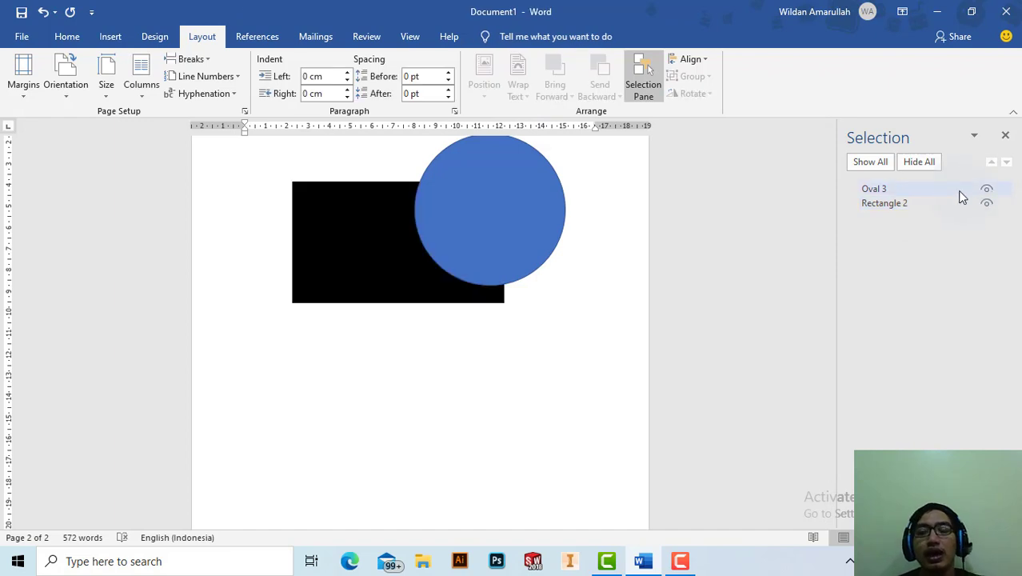
left_click(917, 164)
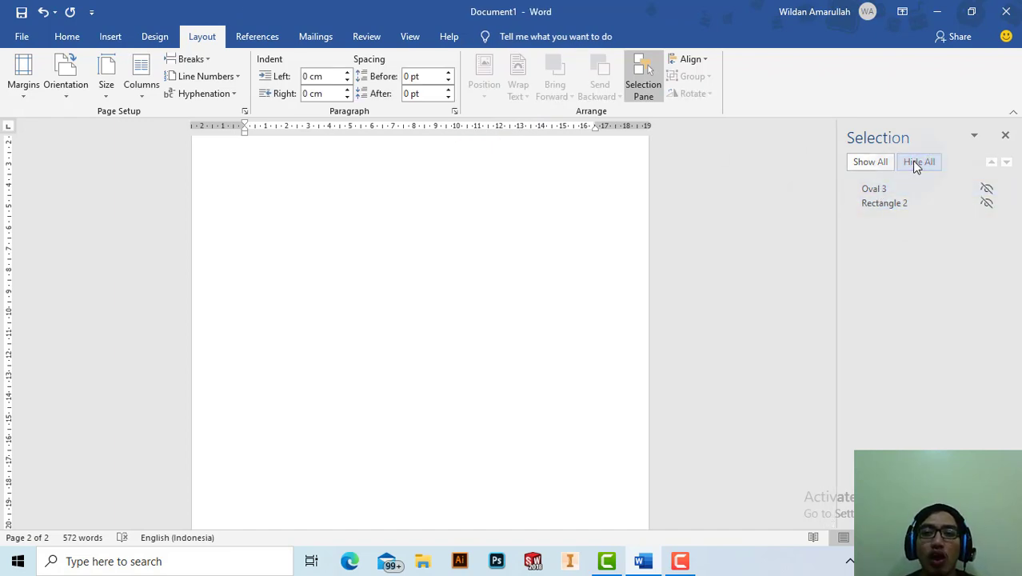
left_click(858, 165)
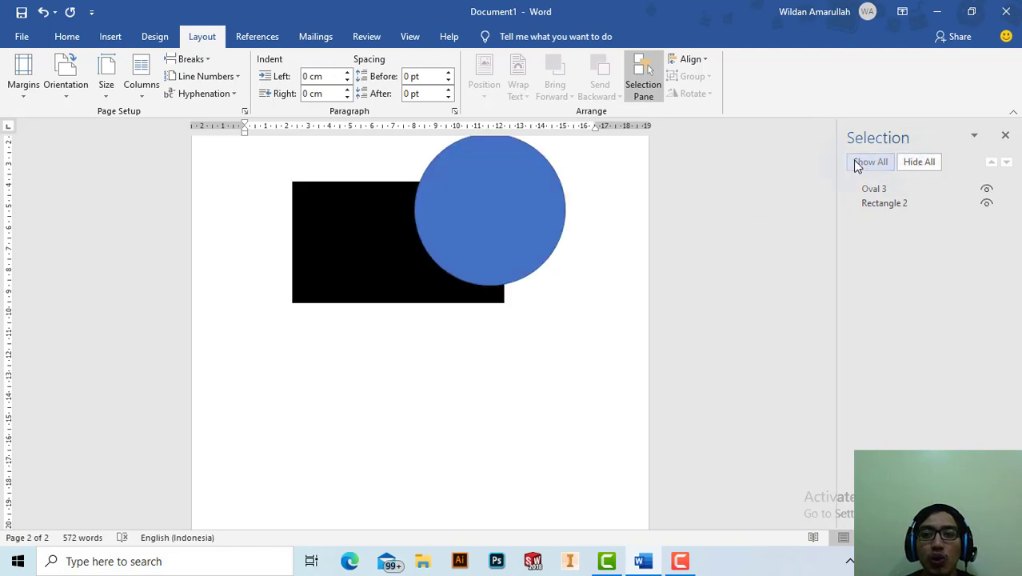
left_click(1006, 138)
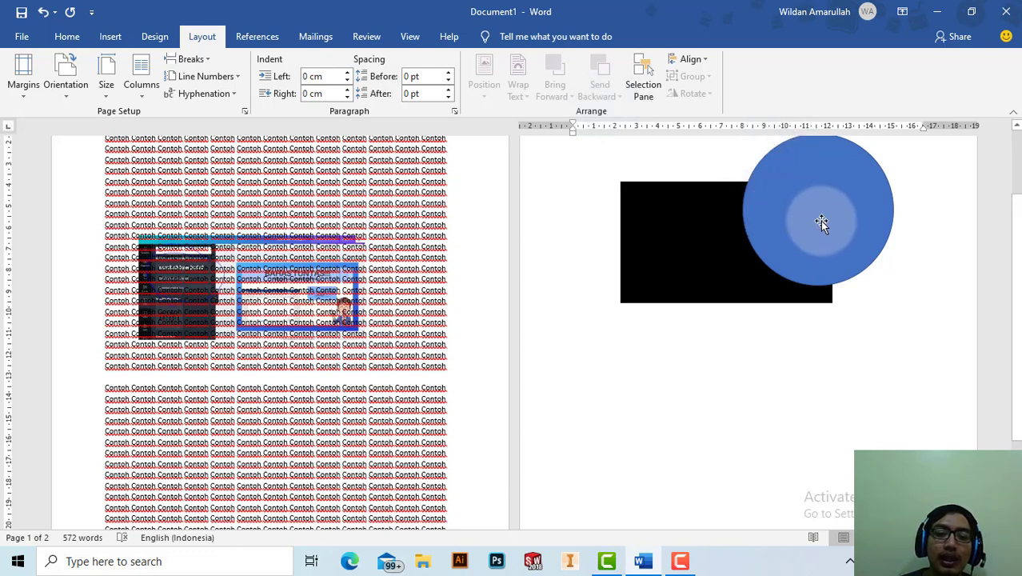
Move the blue circle down the page, then try Align Center and Align Right
left_click_drag(807, 289, 730, 453)
scroll(780, 270, "down", 3)
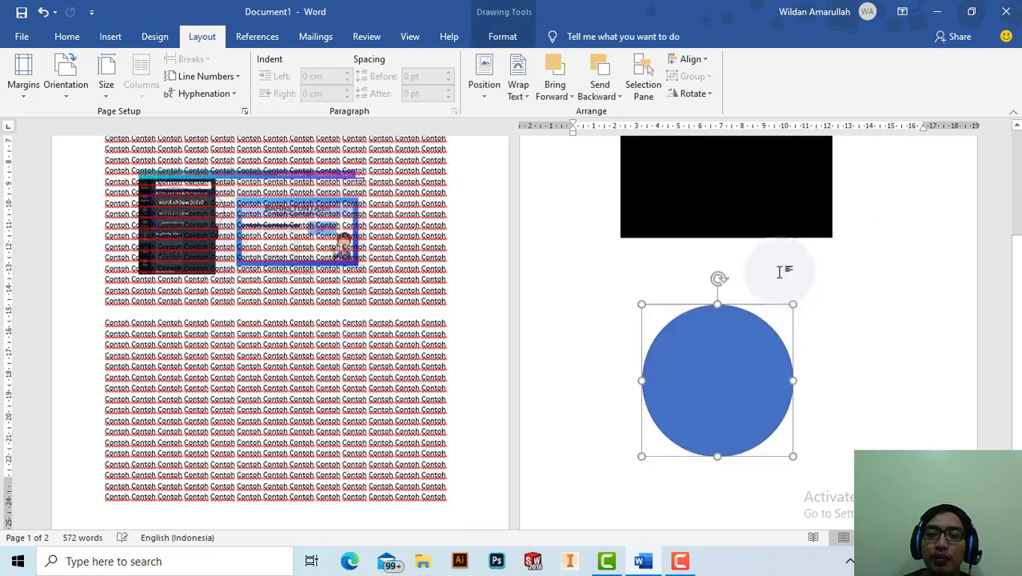
left_click_drag(735, 372, 751, 443)
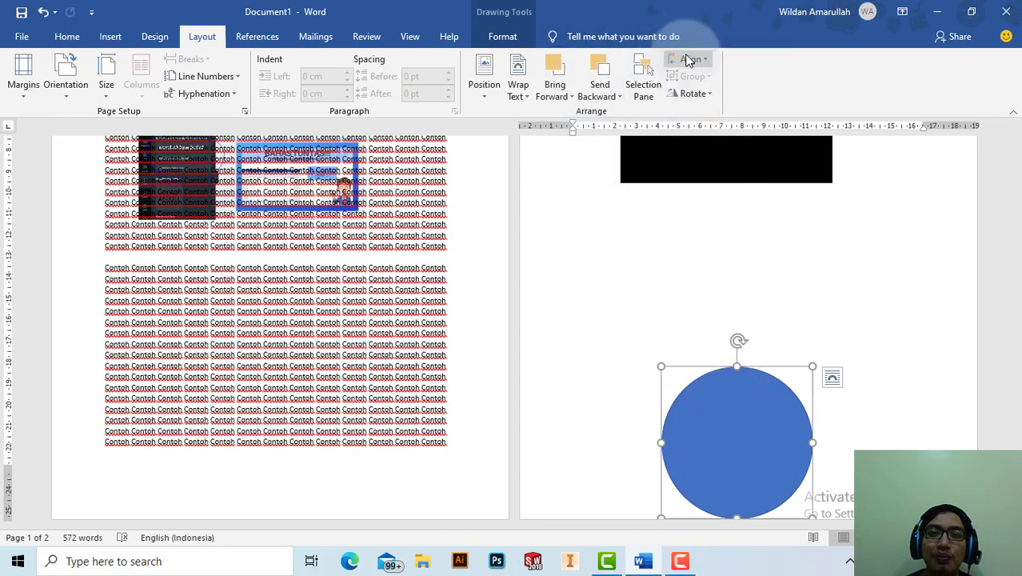
left_click(690, 59)
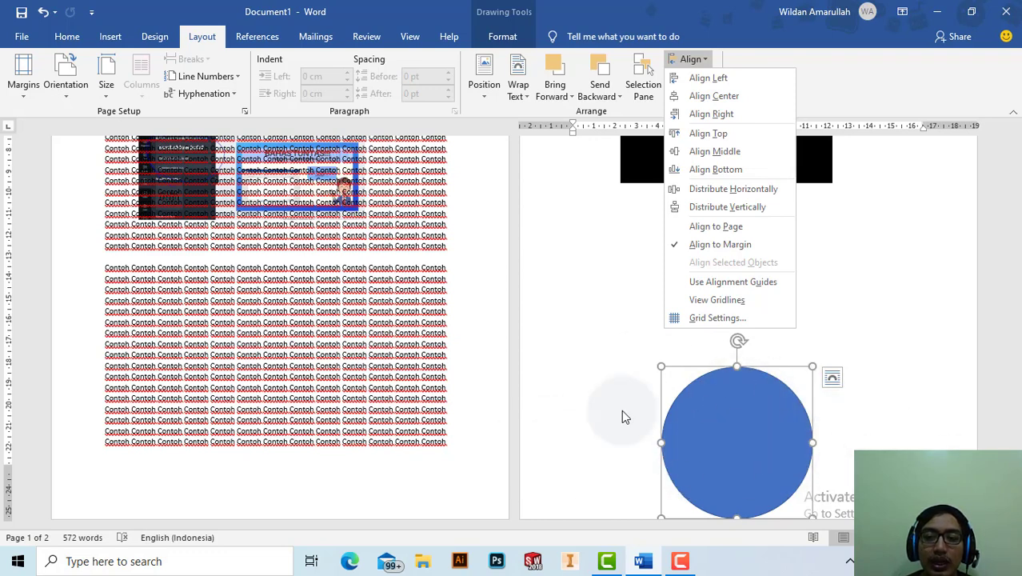
left_click(724, 96)
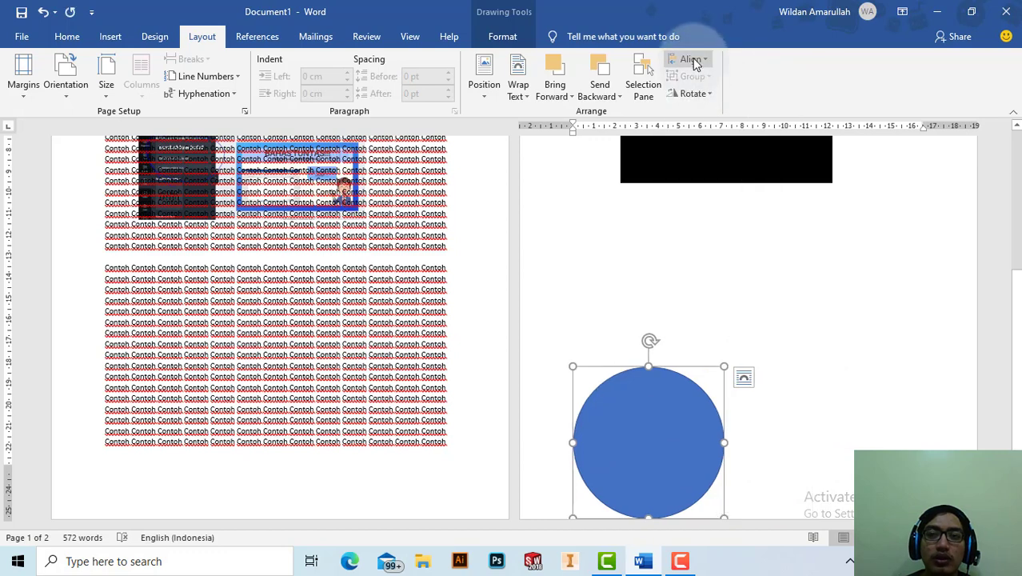
left_click(690, 59)
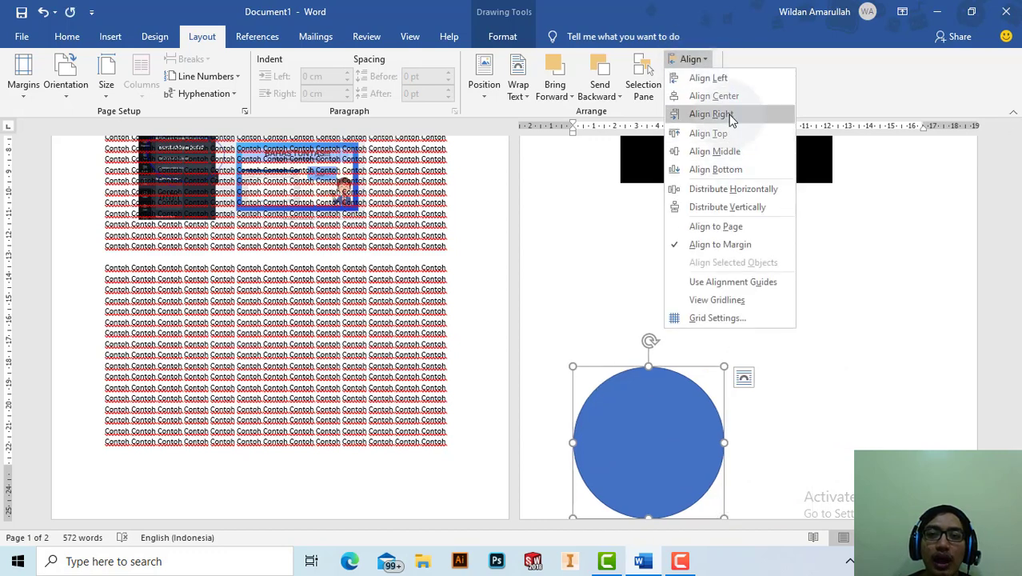
left_click(729, 114)
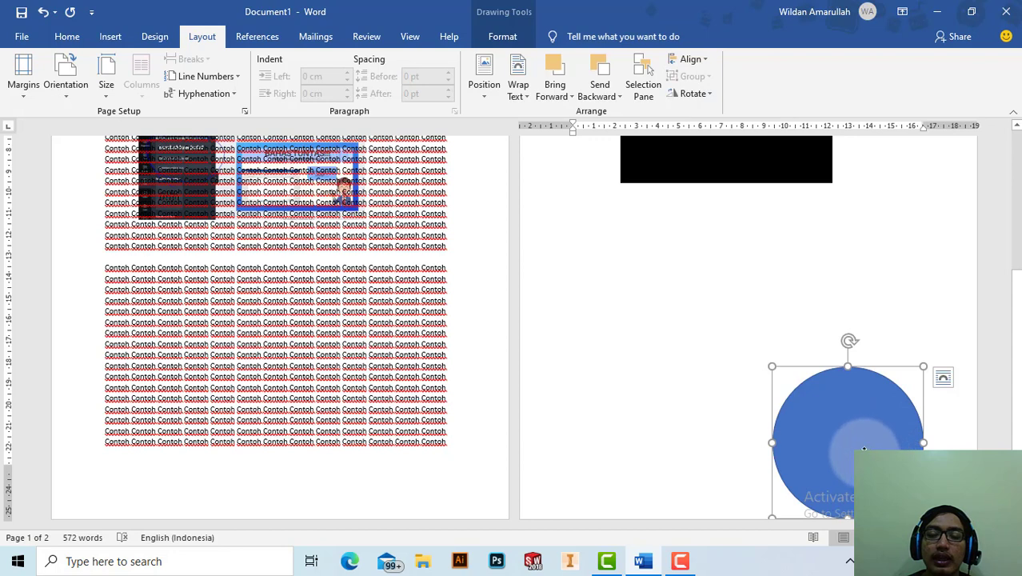
Drag the circle back over the black rectangle's right end
mouse_move(864, 443)
left_mouse_down()
mouse_move(823, 457)
mouse_move(613, 437)
mouse_move(639, 436)
left_mouse_up()
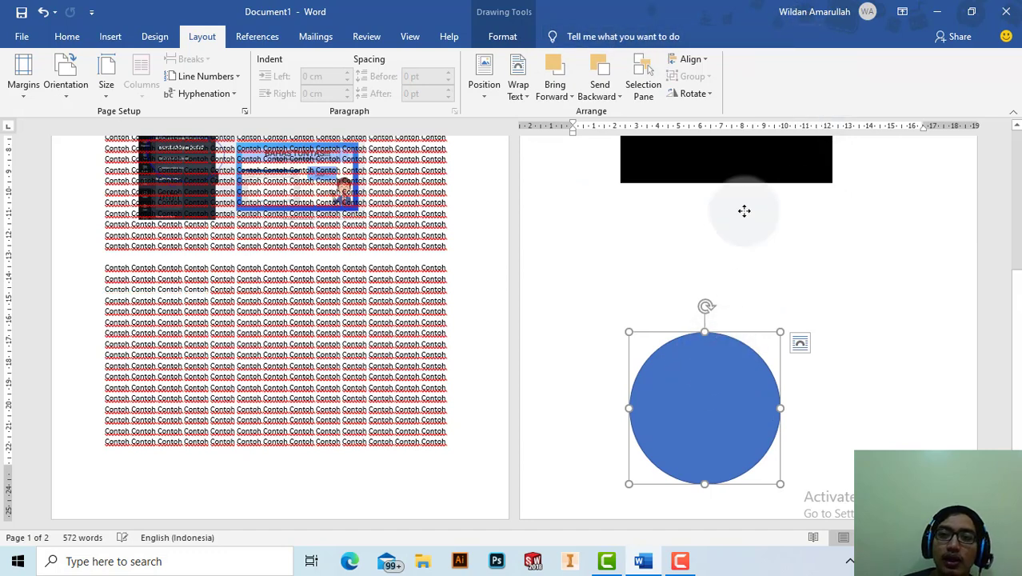
left_click_drag(720, 339, 780, 242)
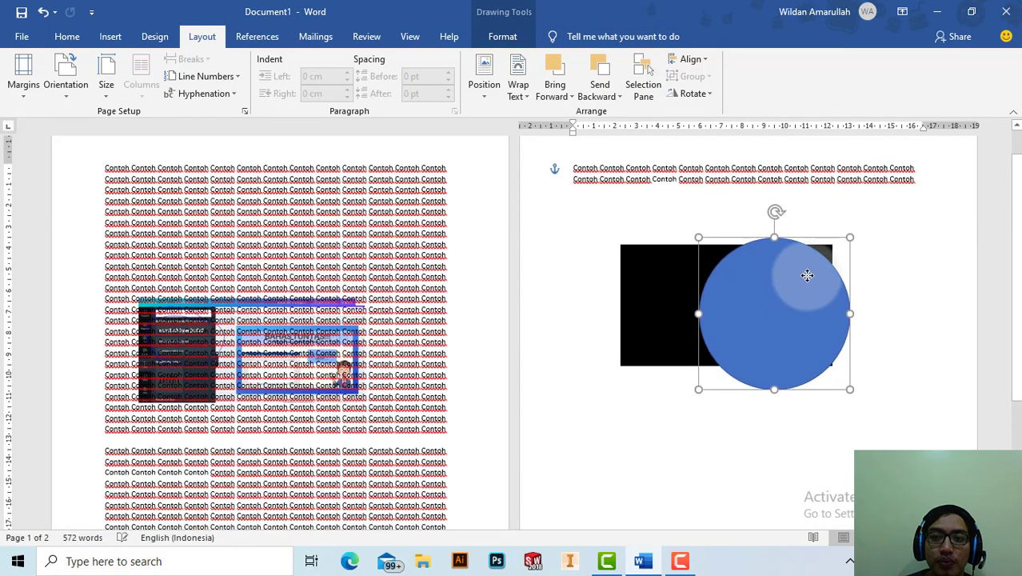
left_click_drag(804, 274, 825, 274)
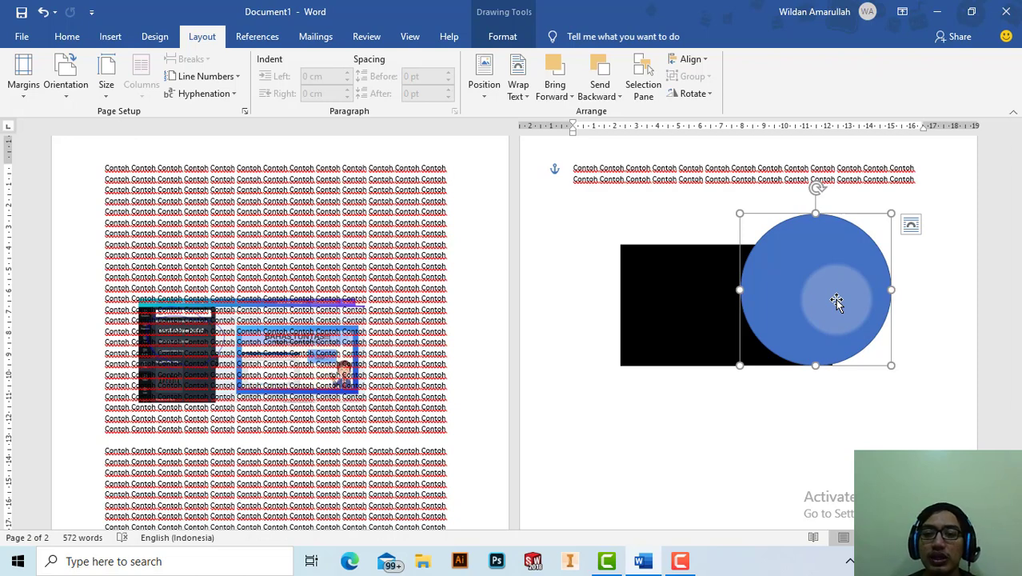
Lift the circle above the rectangle's top edge, move both shapes lower, and reselect both
left_click(764, 458)
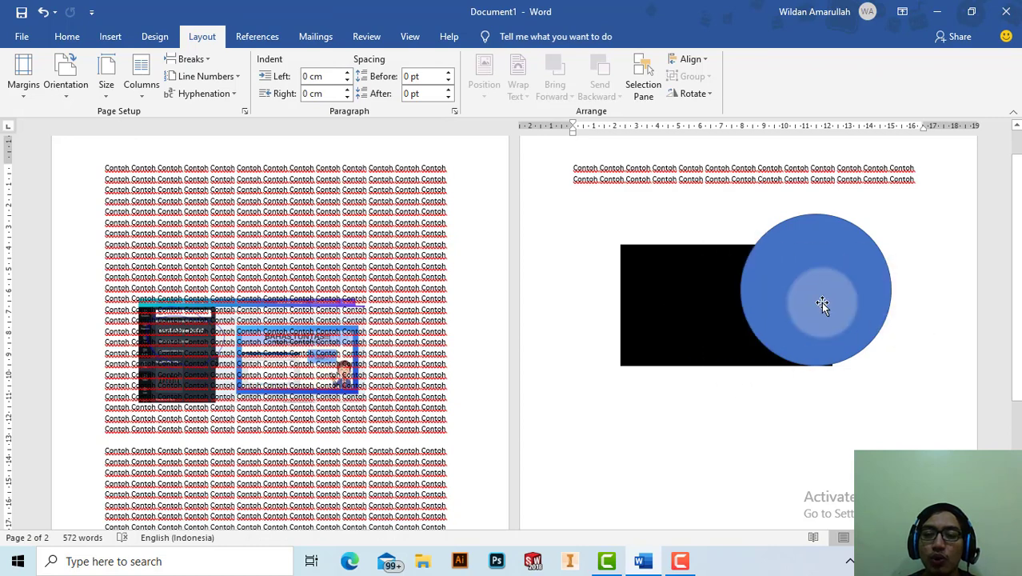
left_click_drag(839, 290, 844, 250)
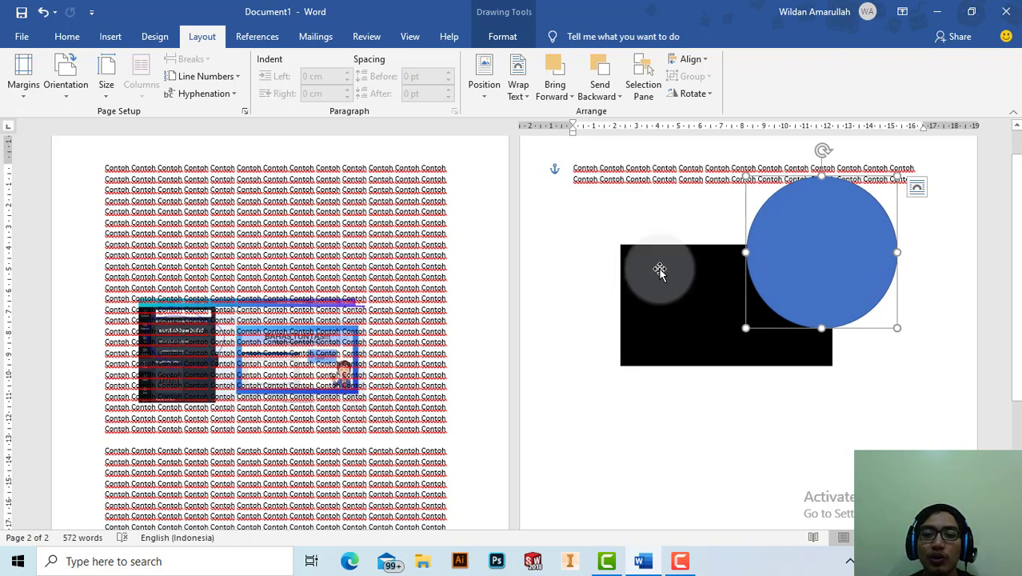
left_click(657, 276, "shift")
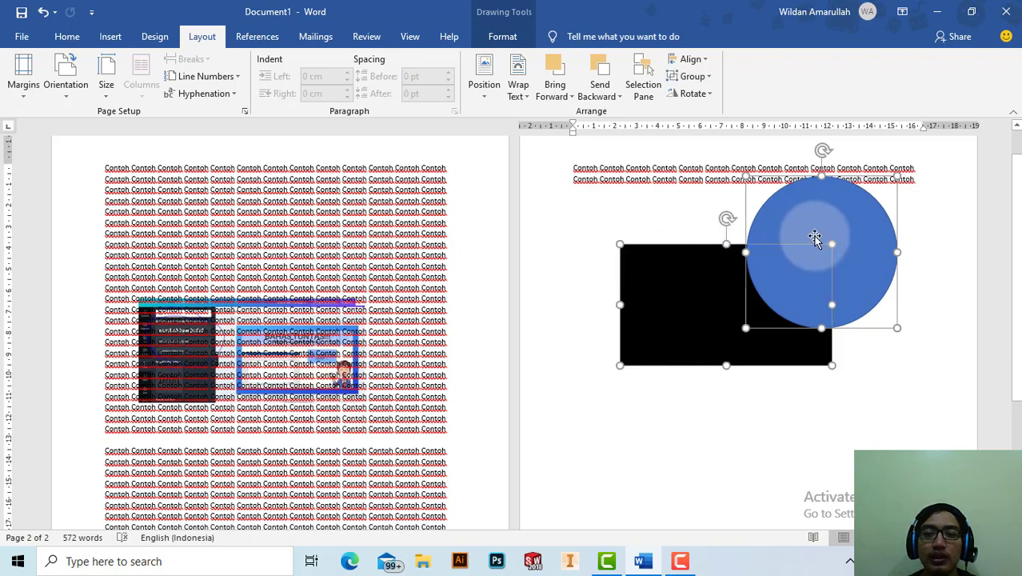
mouse_move(813, 236)
left_mouse_down()
mouse_move(781, 271)
mouse_move(771, 251)
left_mouse_up()
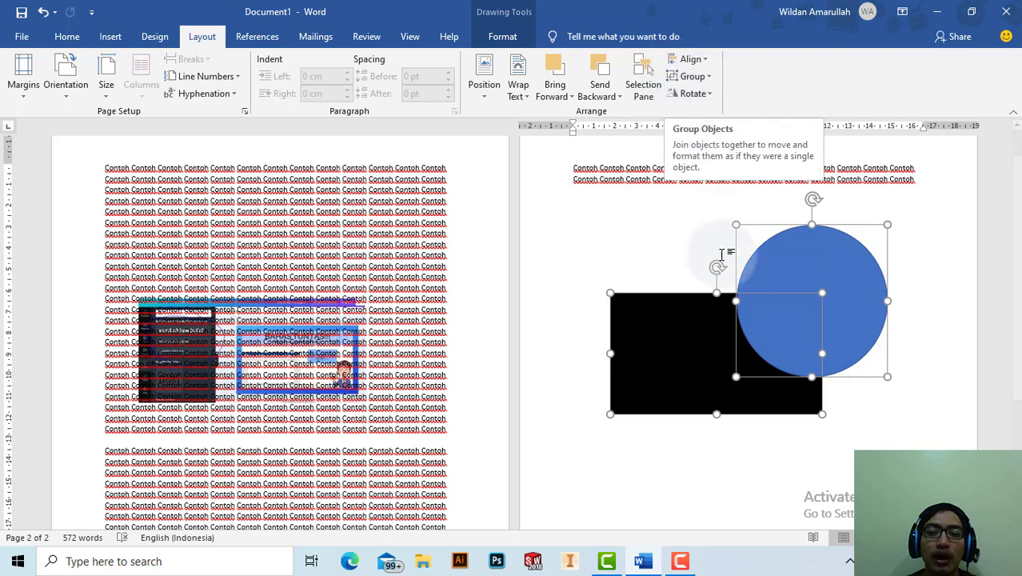
left_click(685, 244)
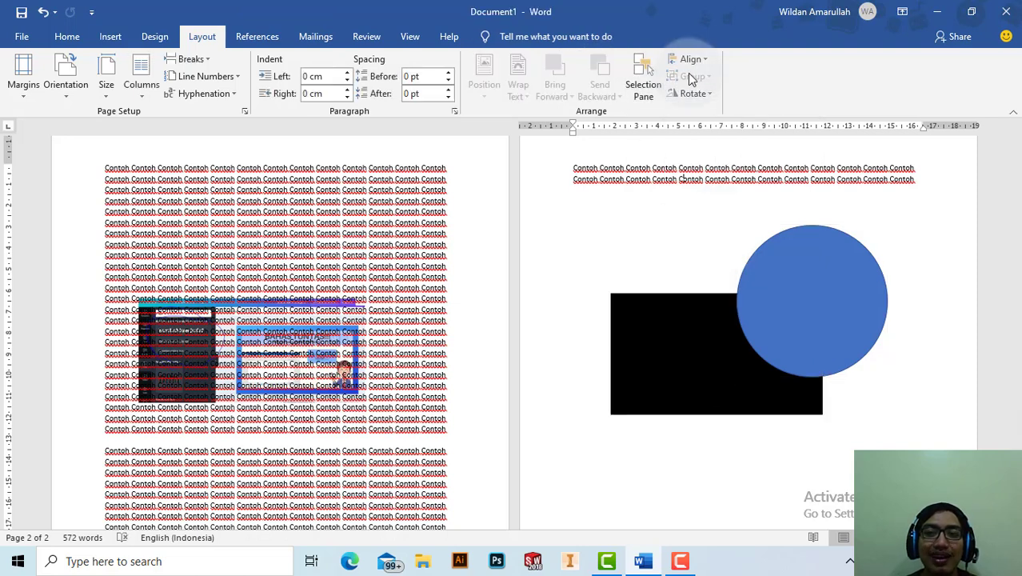
left_click(846, 316)
left_click(685, 360, "shift")
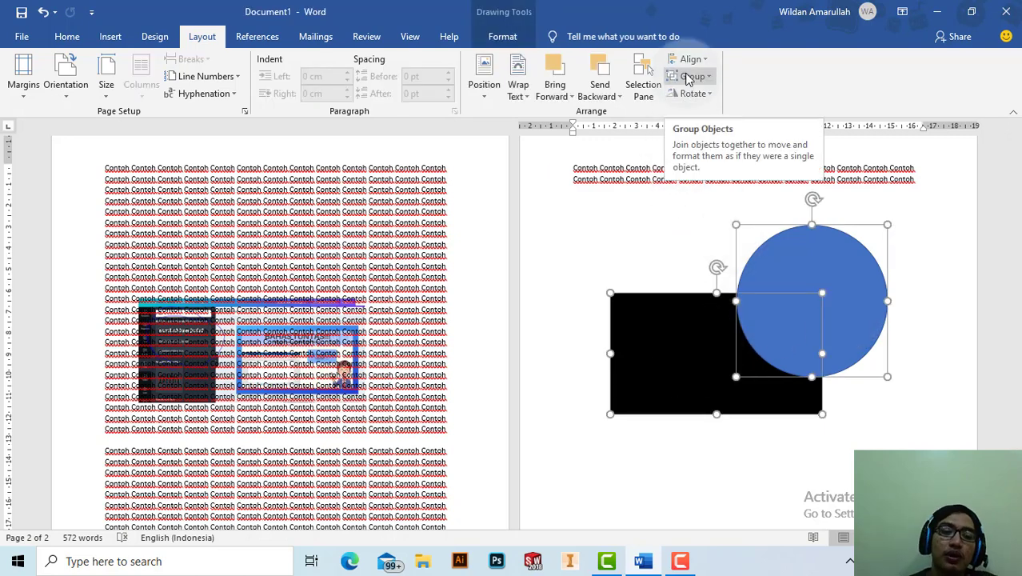
Group the blue circle and black rectangle and reposition the group on page 2
left_click(686, 78)
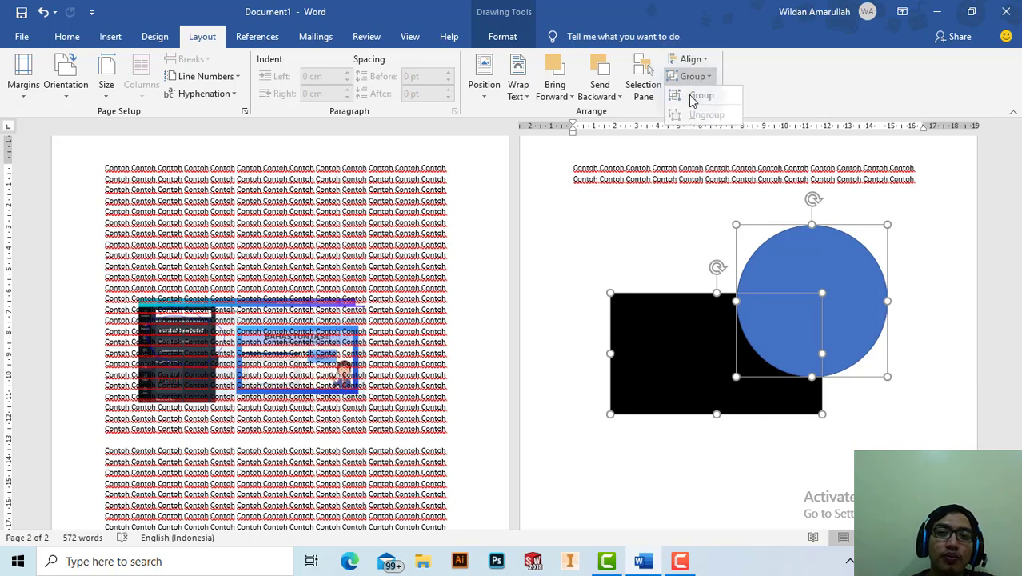
left_click(693, 96)
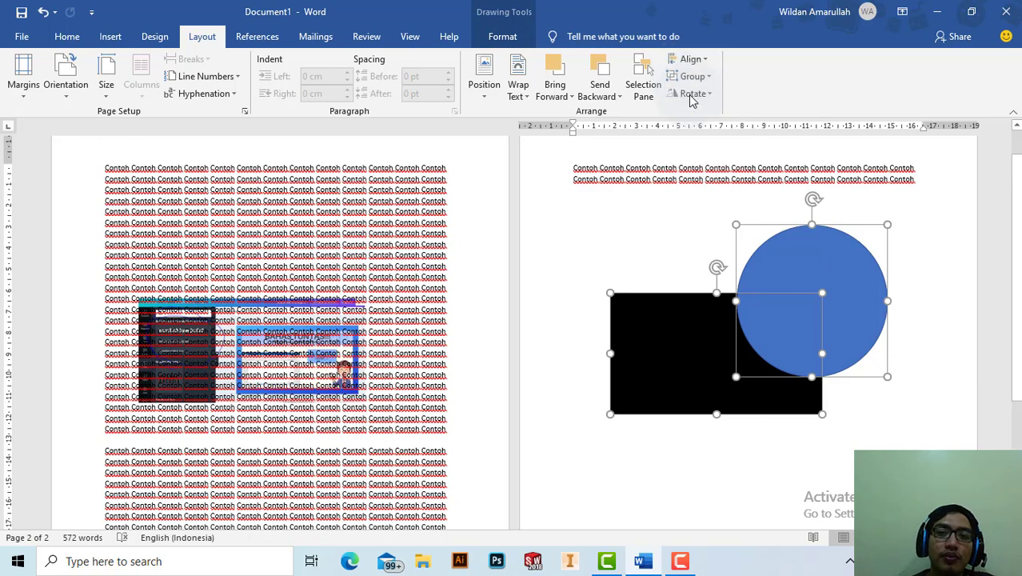
left_click(944, 314)
left_click(835, 273)
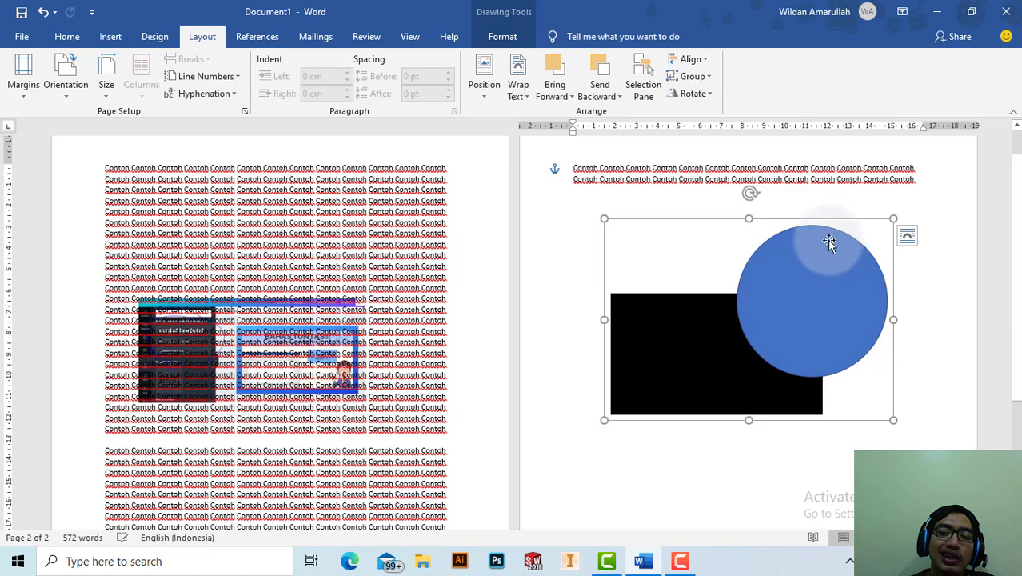
mouse_move(829, 242)
left_mouse_down()
mouse_move(885, 241)
mouse_move(842, 249)
left_mouse_up()
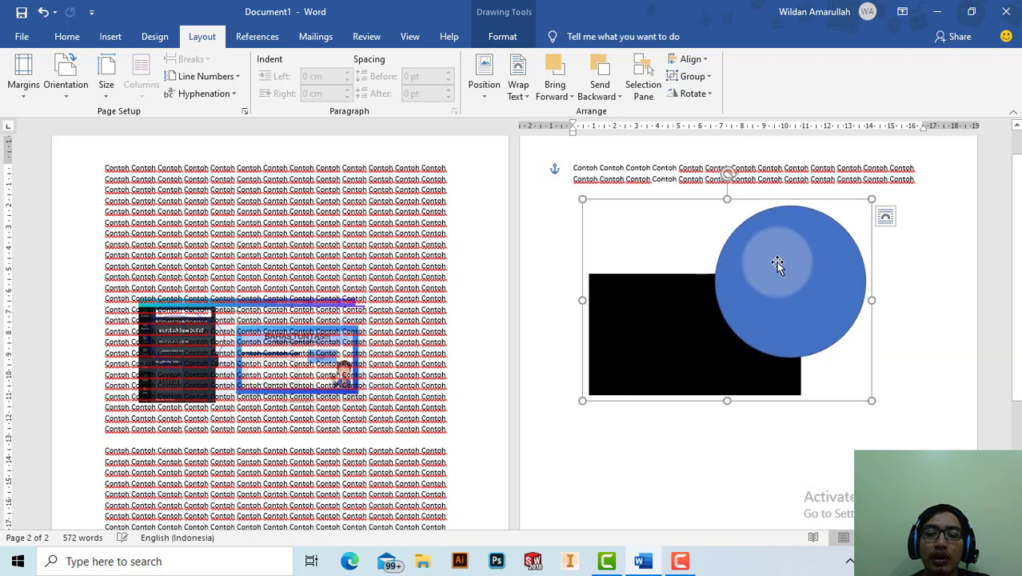
left_click_drag(774, 264, 763, 212)
left_click(812, 456)
left_click_drag(821, 257, 810, 308)
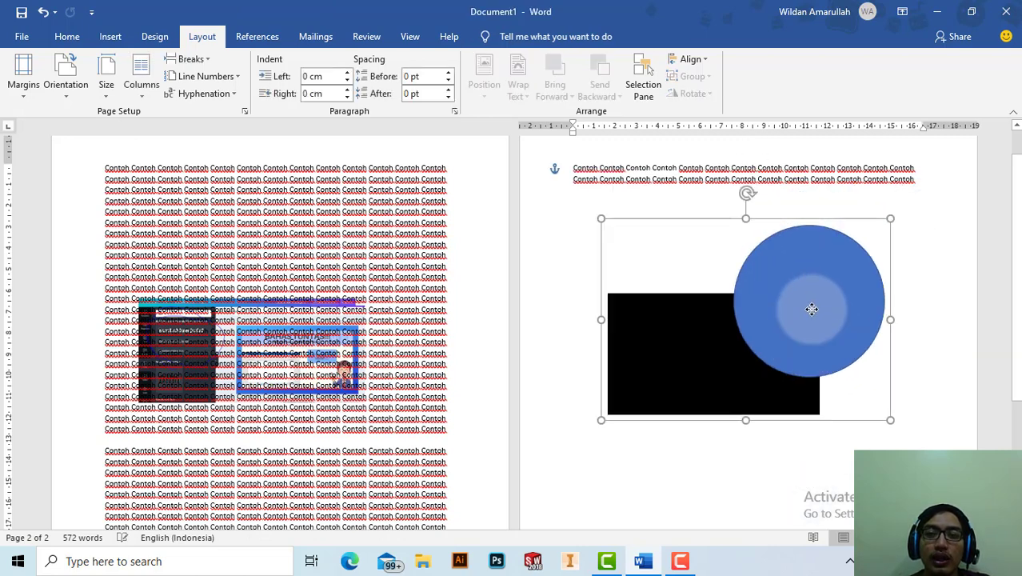
Ungroup the two shapes and move them down and left, then deselect
left_click(787, 244)
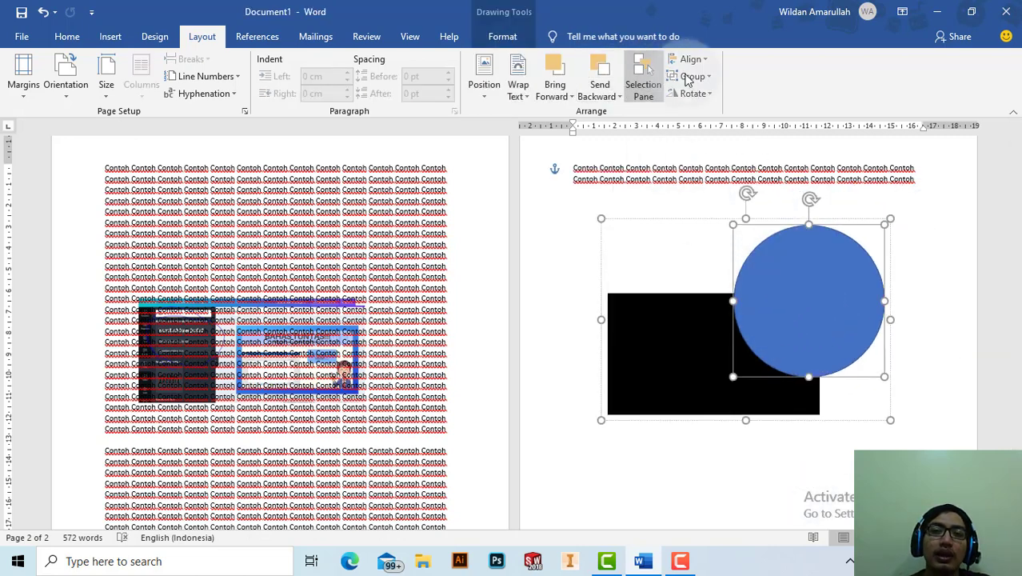
left_click(693, 76)
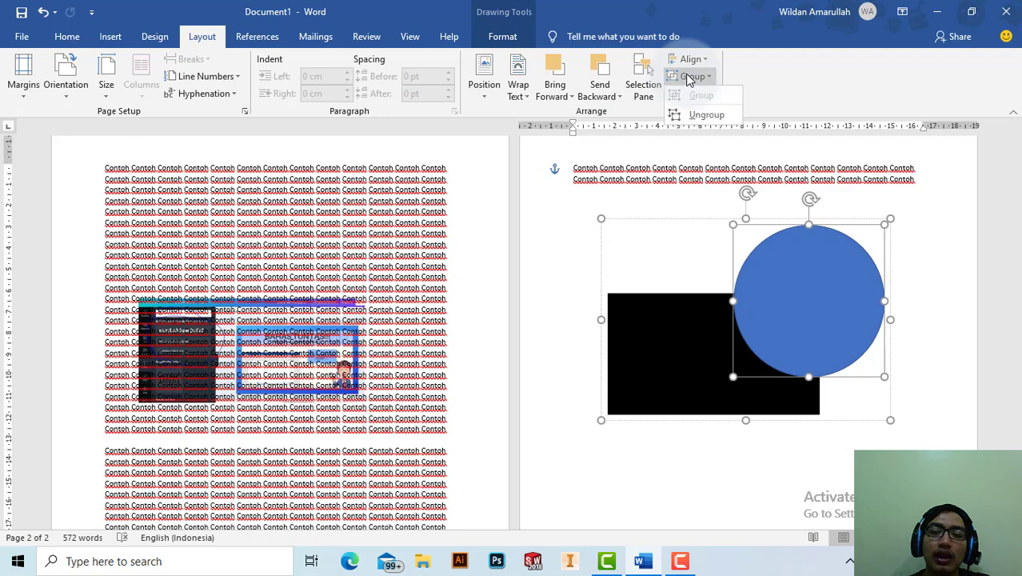
left_click(696, 117)
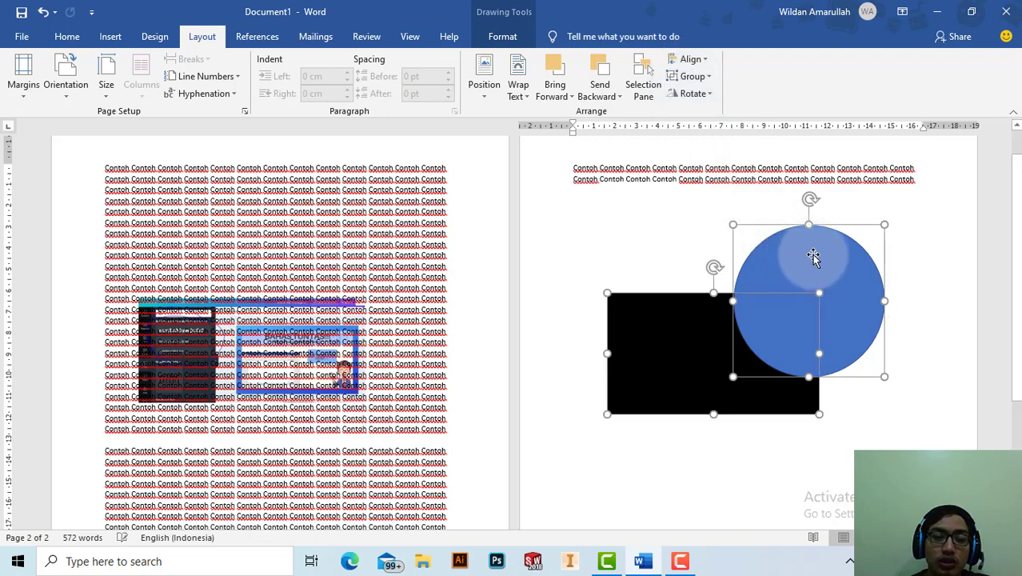
left_click_drag(813, 256, 744, 299)
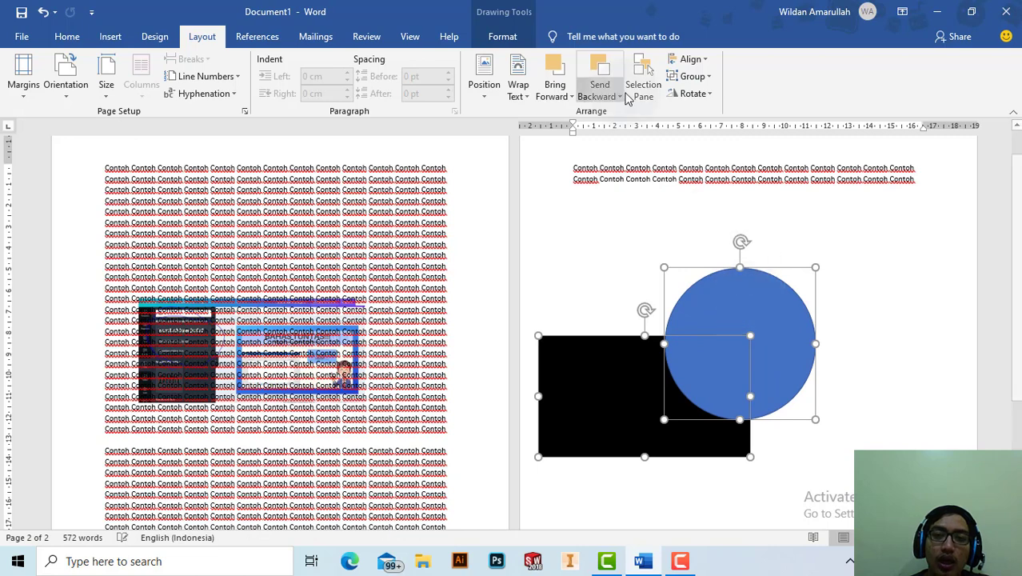
left_click(692, 76)
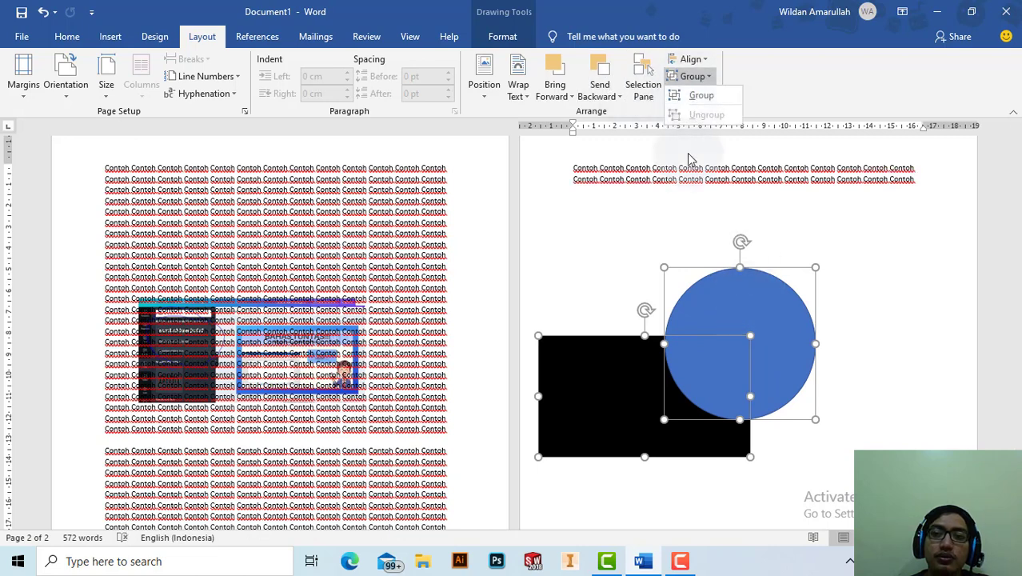
left_click(732, 304)
left_click(832, 256)
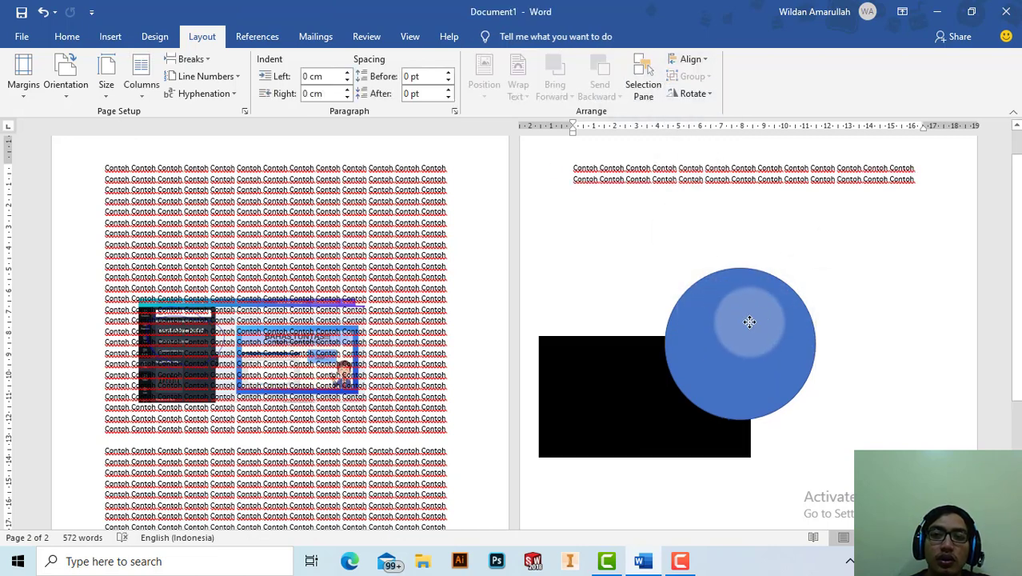
Move the blue circle up over the top text and the black rectangle down-right
left_click_drag(749, 322, 814, 289)
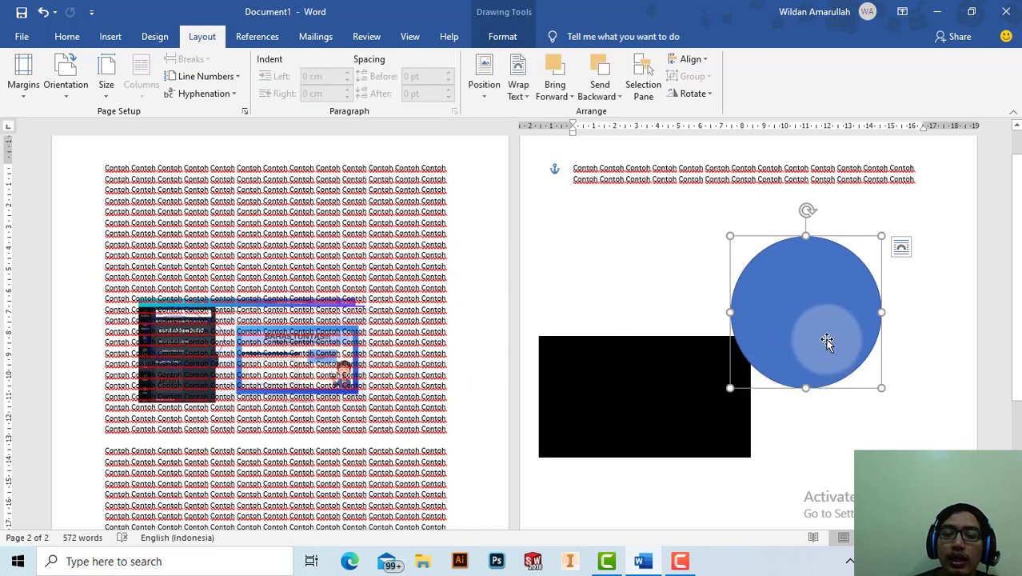
left_click_drag(828, 343, 862, 237)
left_click_drag(692, 410, 783, 422)
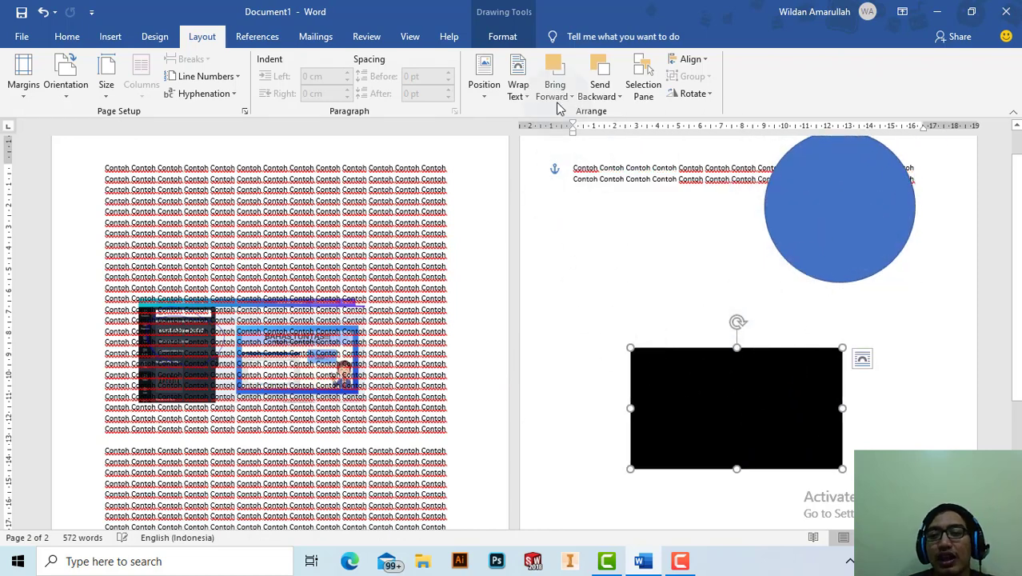
Try Rotate Right 90°, Rotate Left 90° and Flip Vertical on the rectangle, undoing the flip
left_click(693, 94)
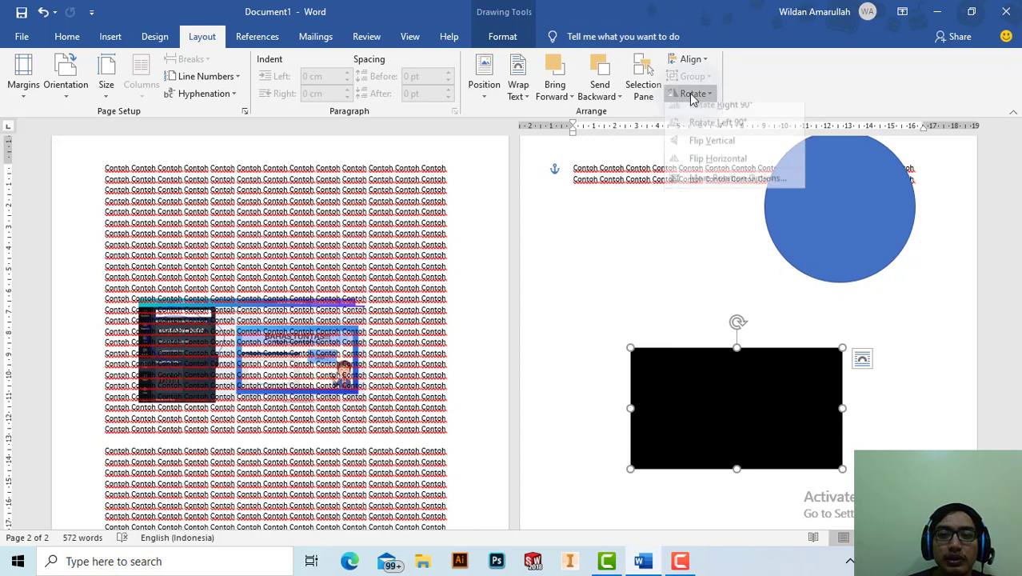
left_click(705, 106)
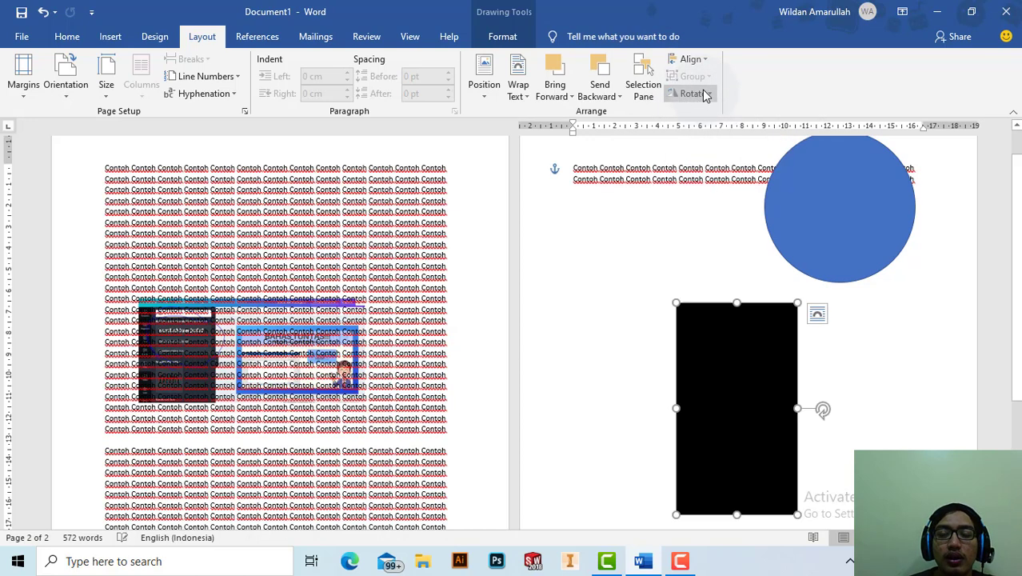
left_click(695, 94)
left_click(742, 128)
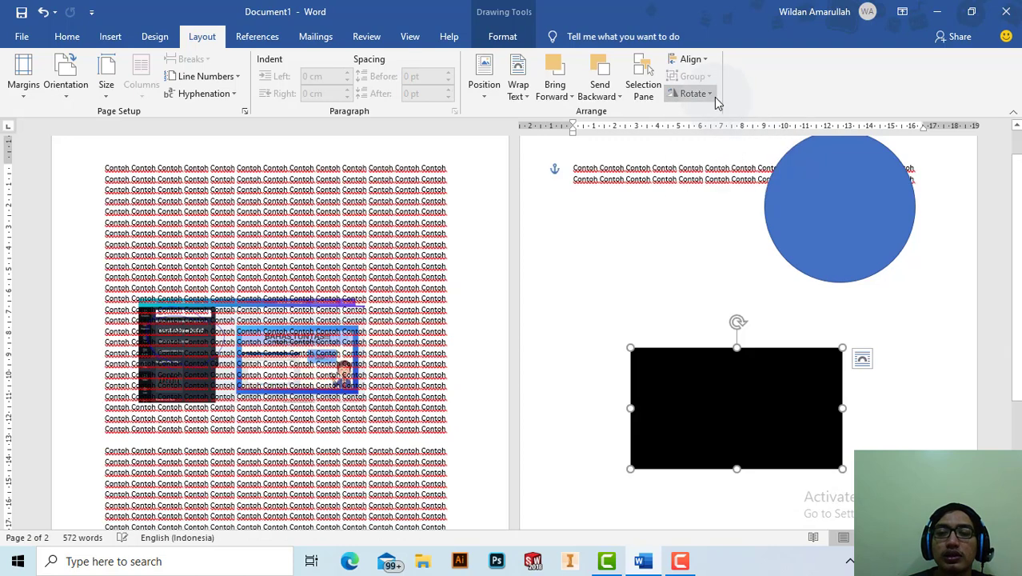
left_click(717, 97)
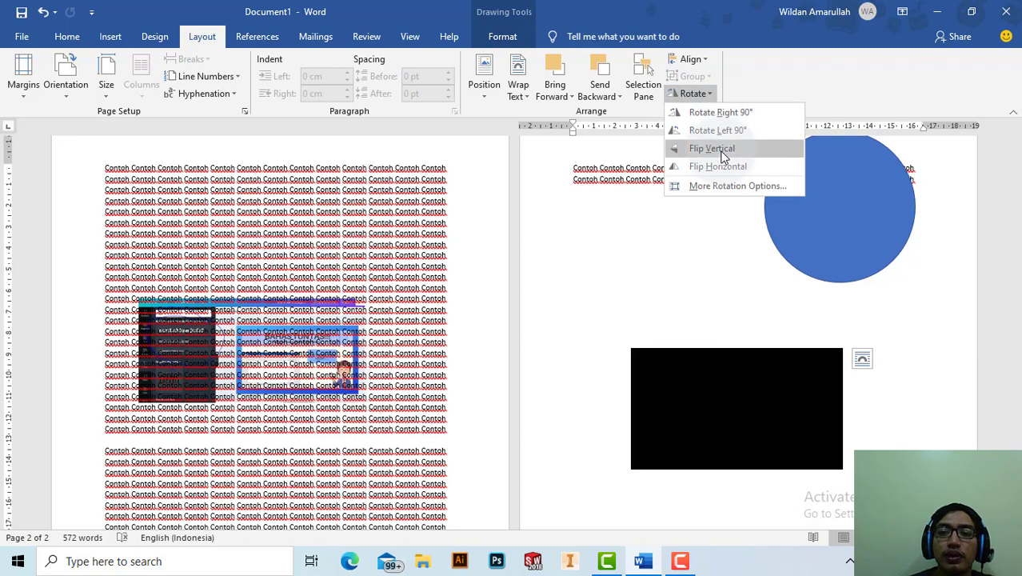
left_click(703, 145)
key("ctrl+z")
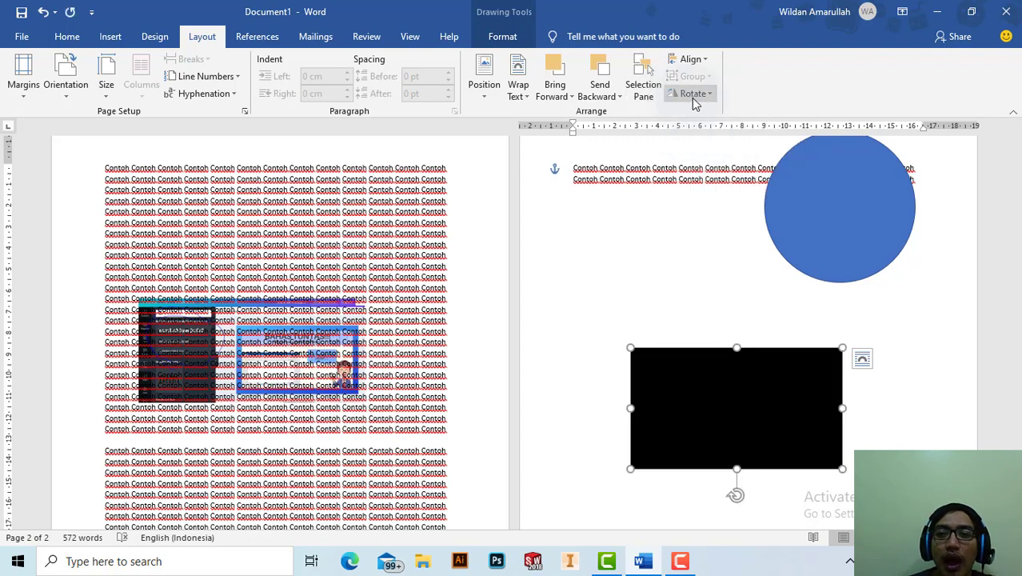
Rotate the black rectangle 90° to stand upright and flip it vertically
left_click(695, 101)
left_click(701, 114)
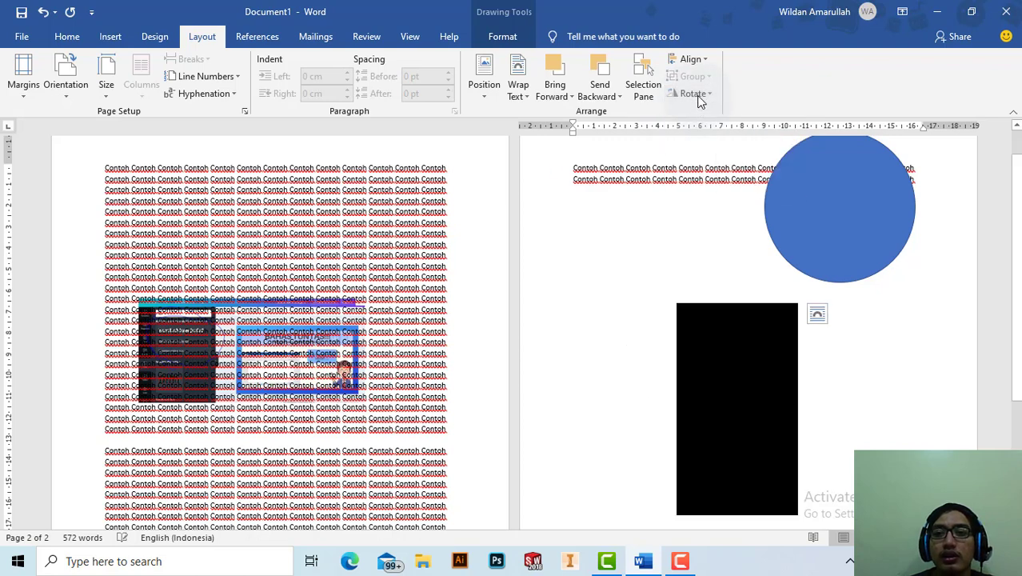
left_click(695, 94)
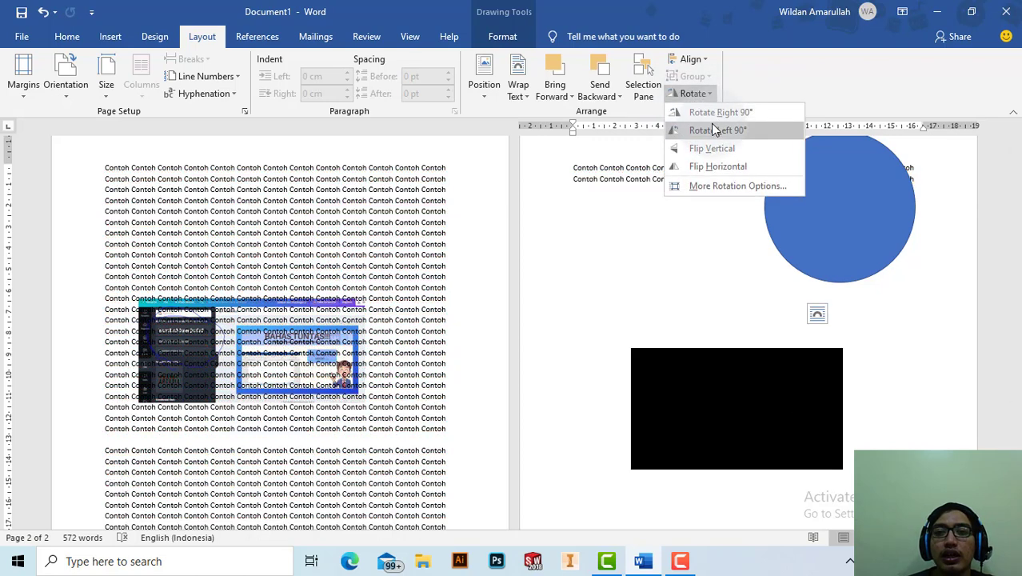
left_click(712, 147)
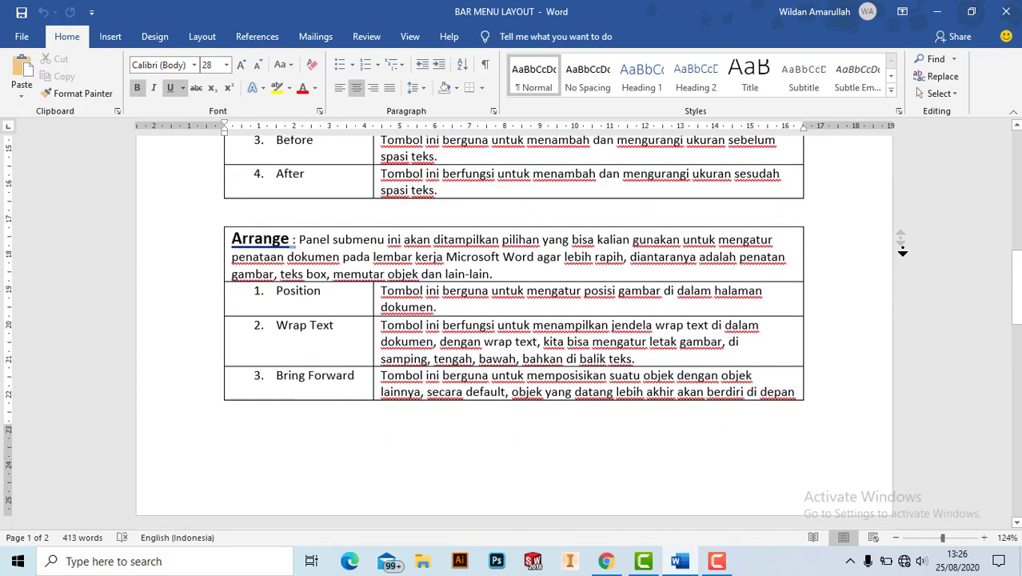
Scroll the BAR MENU LAYOUT document down to the Arrange table's Send Backward through 8. Rotate rows
scroll(902, 250, "down", 1)
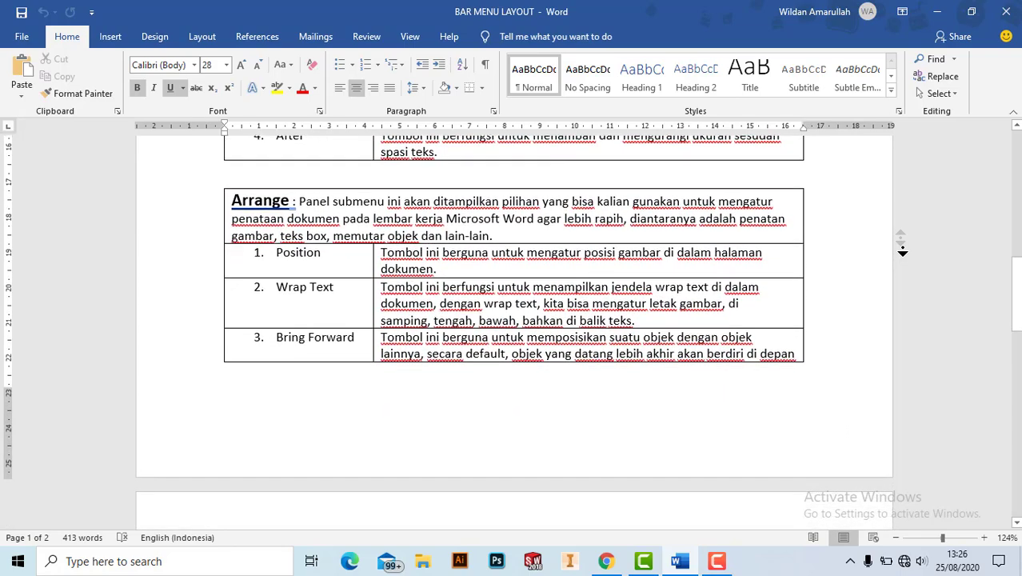
scroll(903, 250, "down", 1)
scroll(903, 251, "down", 1)
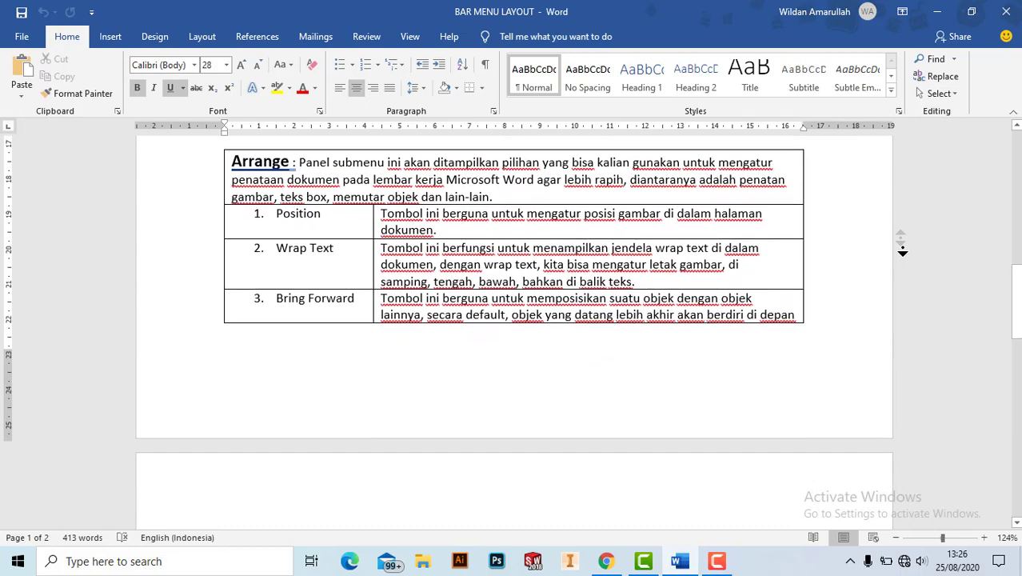
scroll(903, 251, "down", 1)
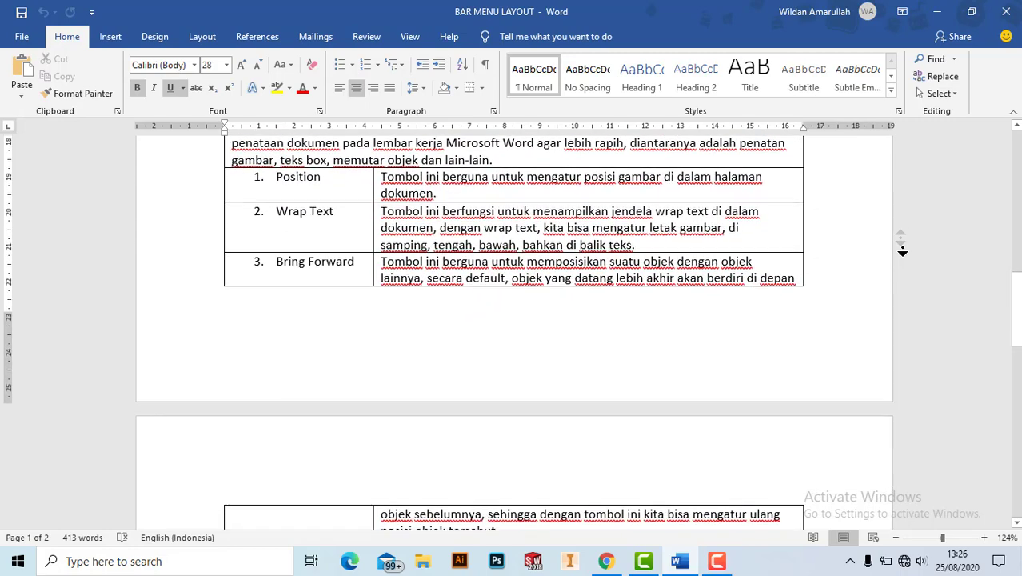
scroll(902, 251, "down", 1)
scroll(903, 251, "down", 1)
scroll(903, 250, "down", 1)
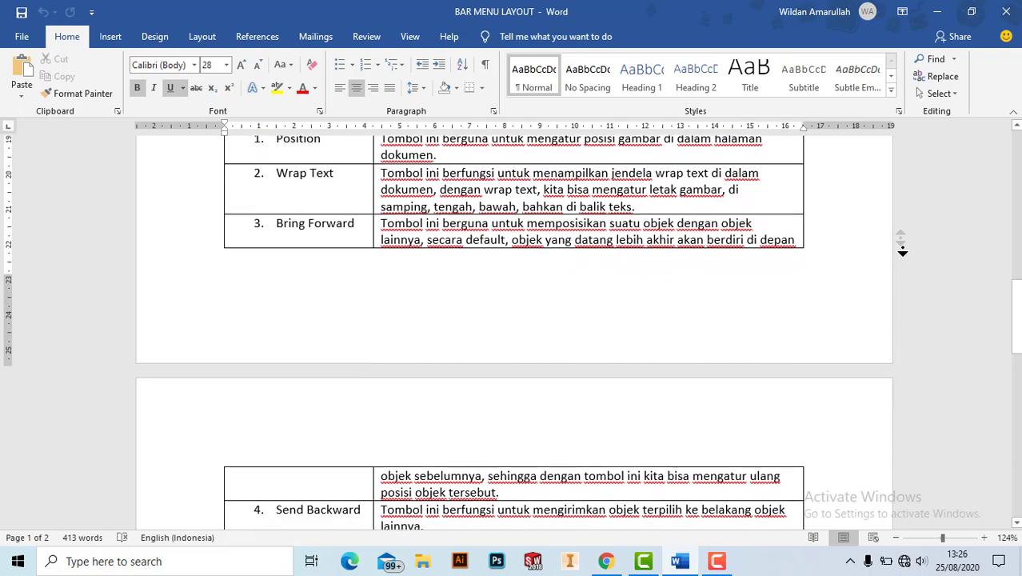
scroll(903, 250, "down", 1)
scroll(902, 251, "down", 1)
scroll(902, 251, "down", 1)
scroll(902, 251, "down", 2)
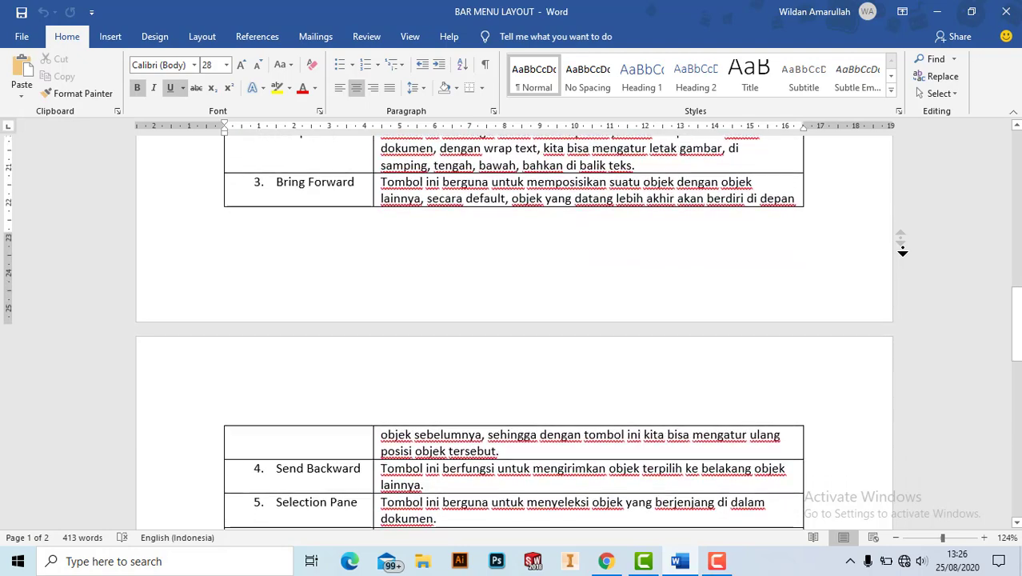
scroll(902, 250, "down", 1)
scroll(902, 251, "down", 1)
scroll(903, 250, "down", 1)
scroll(902, 250, "down", 1)
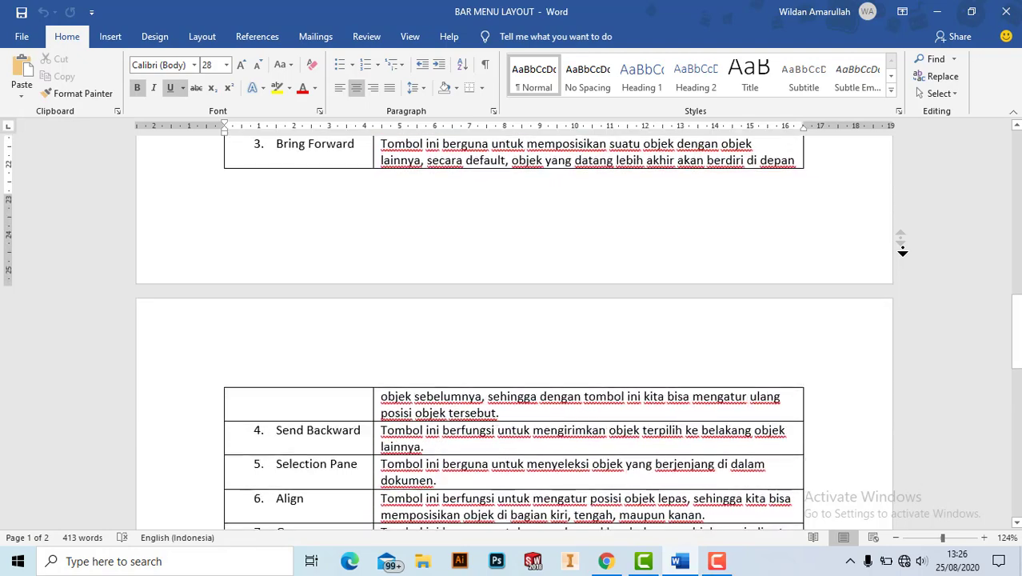
scroll(902, 250, "down", 1)
scroll(902, 251, "down", 1)
scroll(903, 250, "down", 1)
scroll(902, 250, "down", 1)
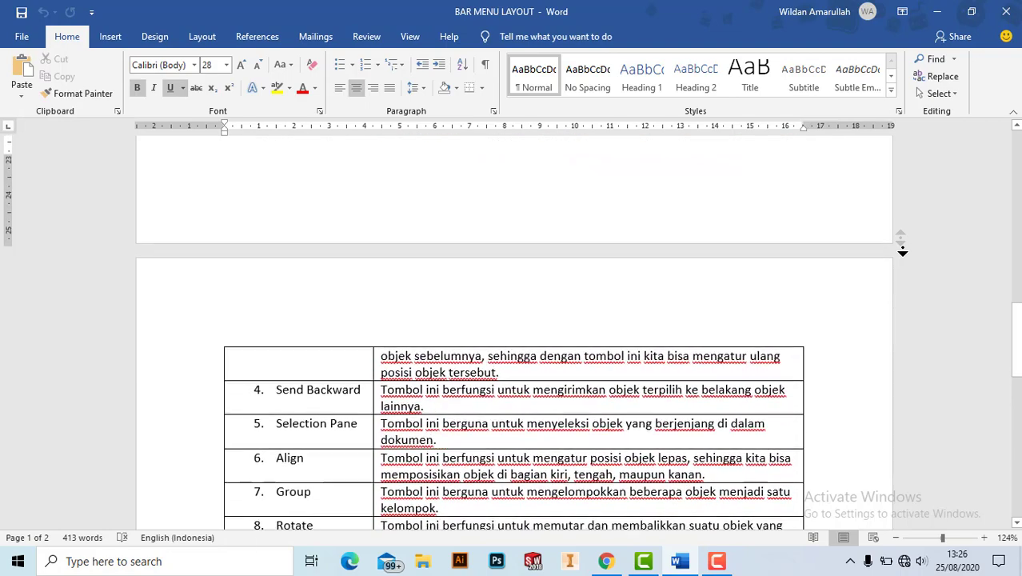
scroll(902, 251, "down", 1)
scroll(903, 251, "down", 1)
scroll(902, 251, "down", 1)
scroll(902, 250, "down", 1)
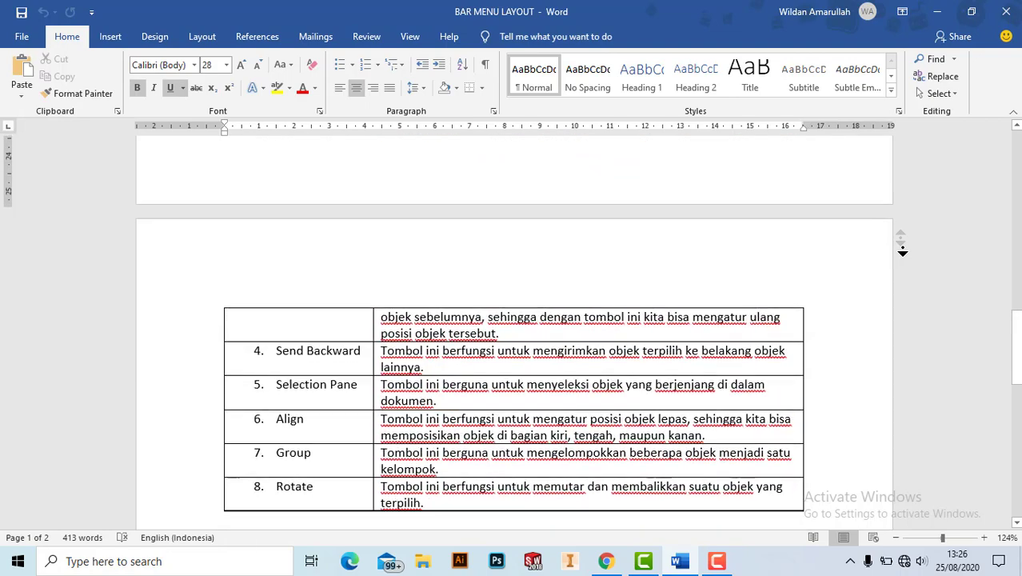
scroll(902, 251, "down", 1)
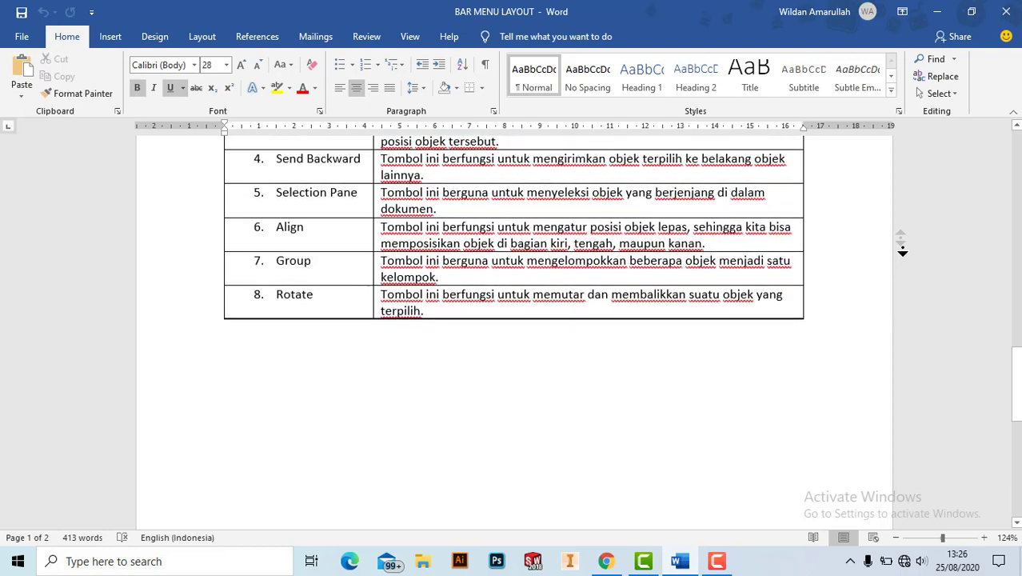
left_click(903, 251)
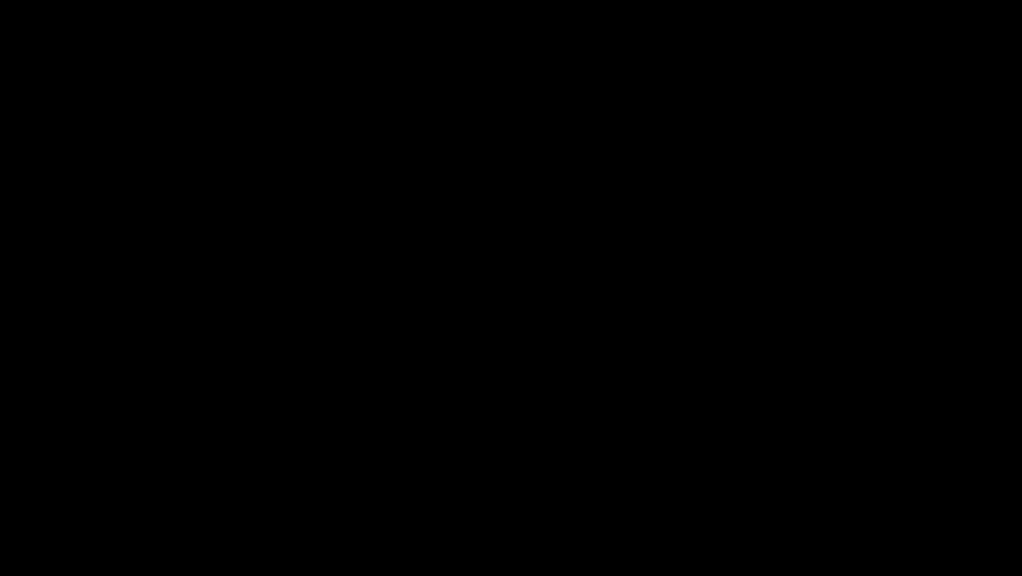